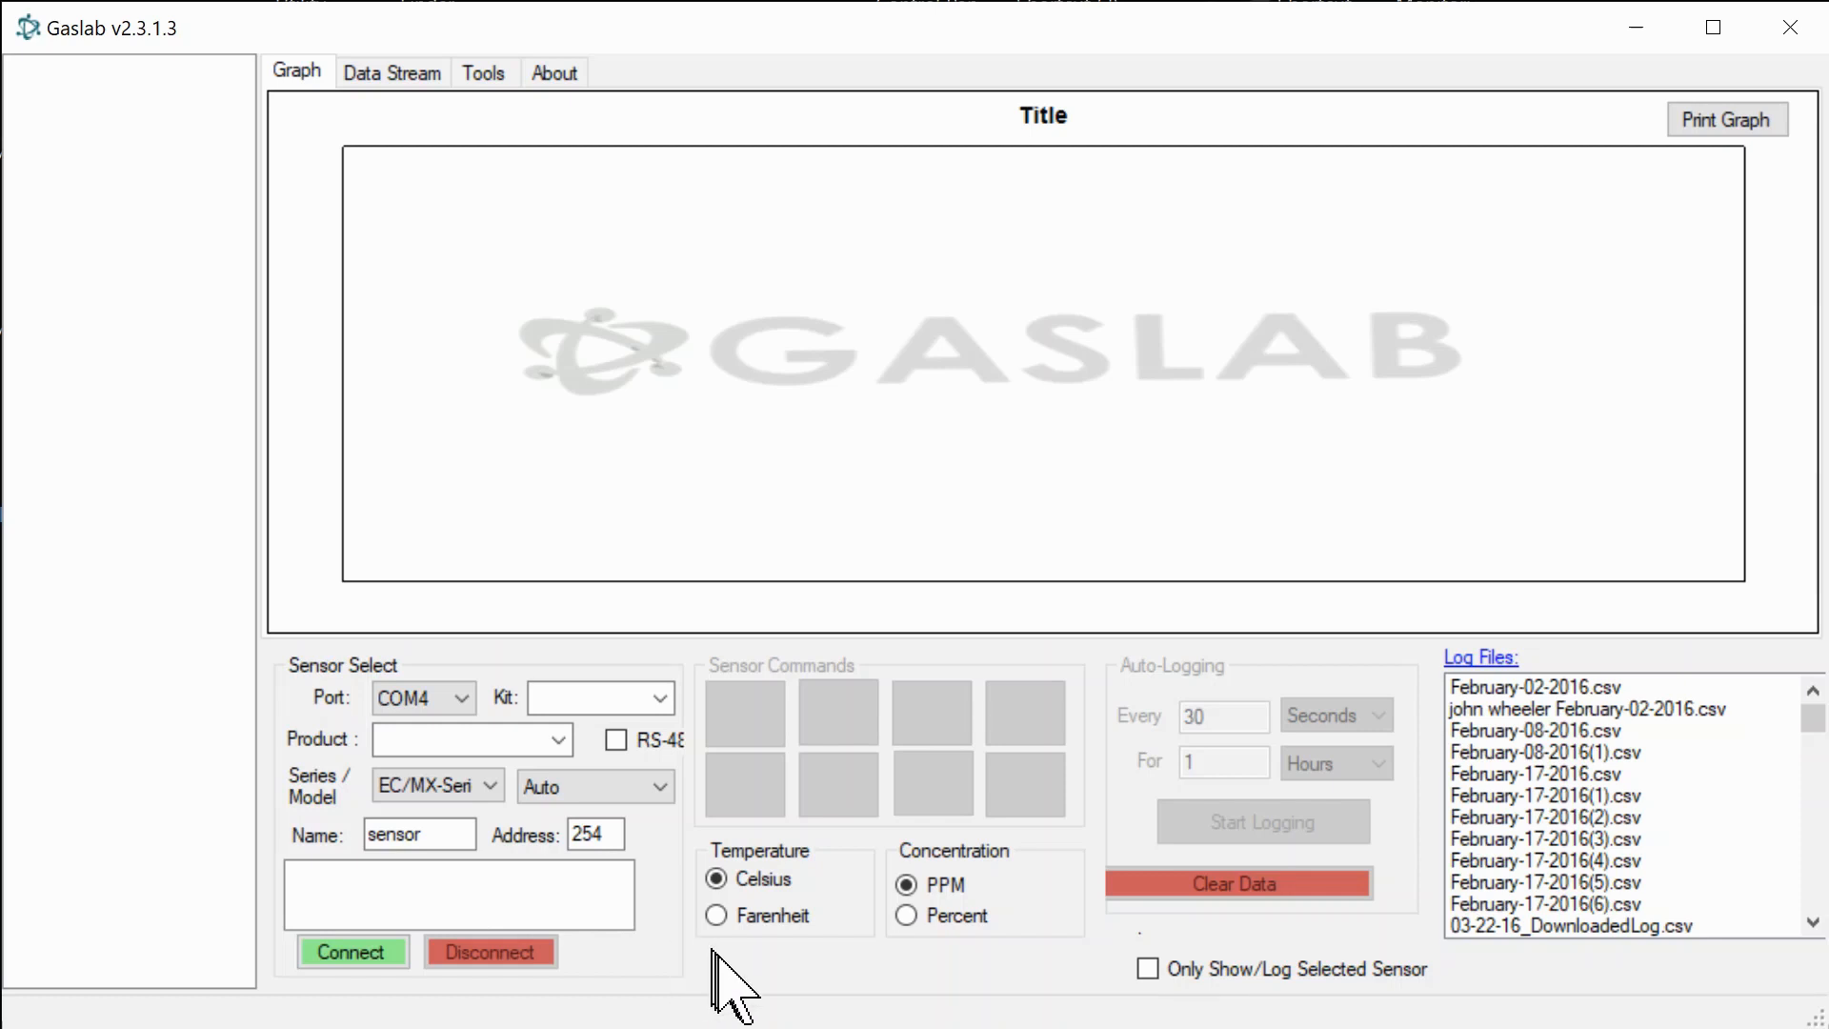
Step: Connect to the sensor on COM4 and take one reading each of oxygen, pressure, temperature, humidity and ppO2
left_click(374, 953)
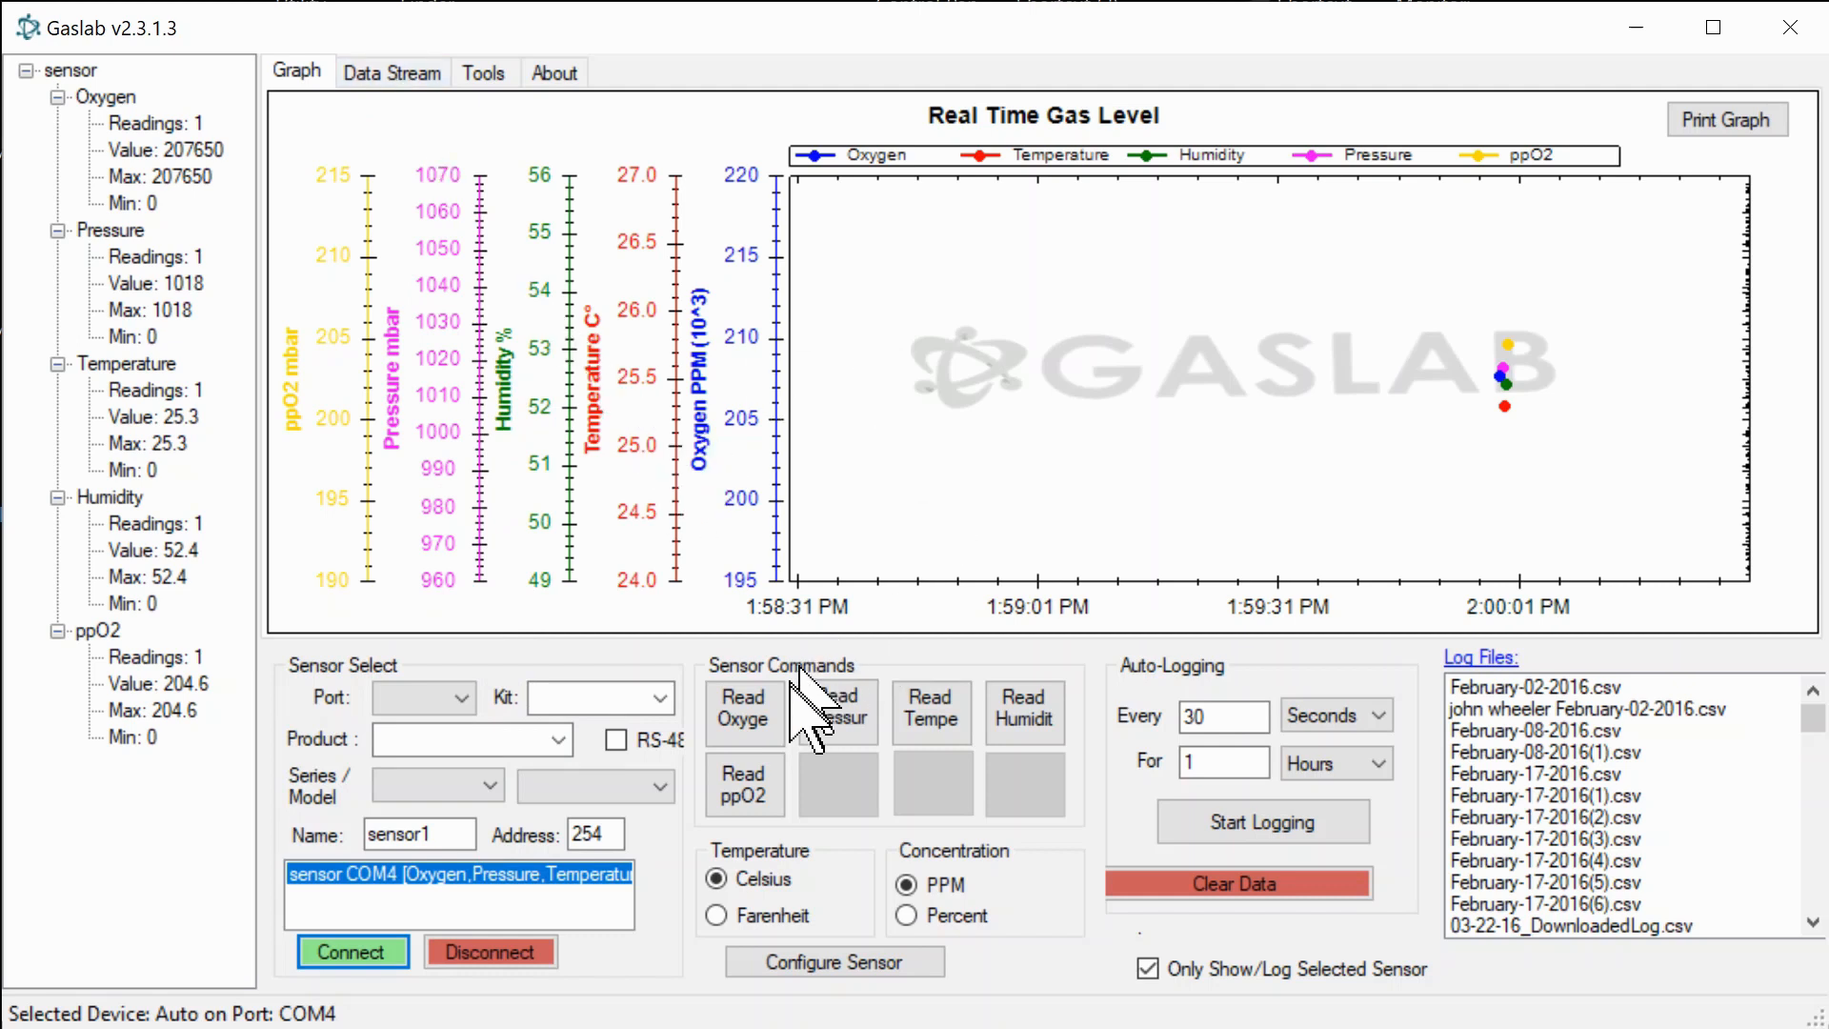
left_click(743, 704)
left_click(823, 716)
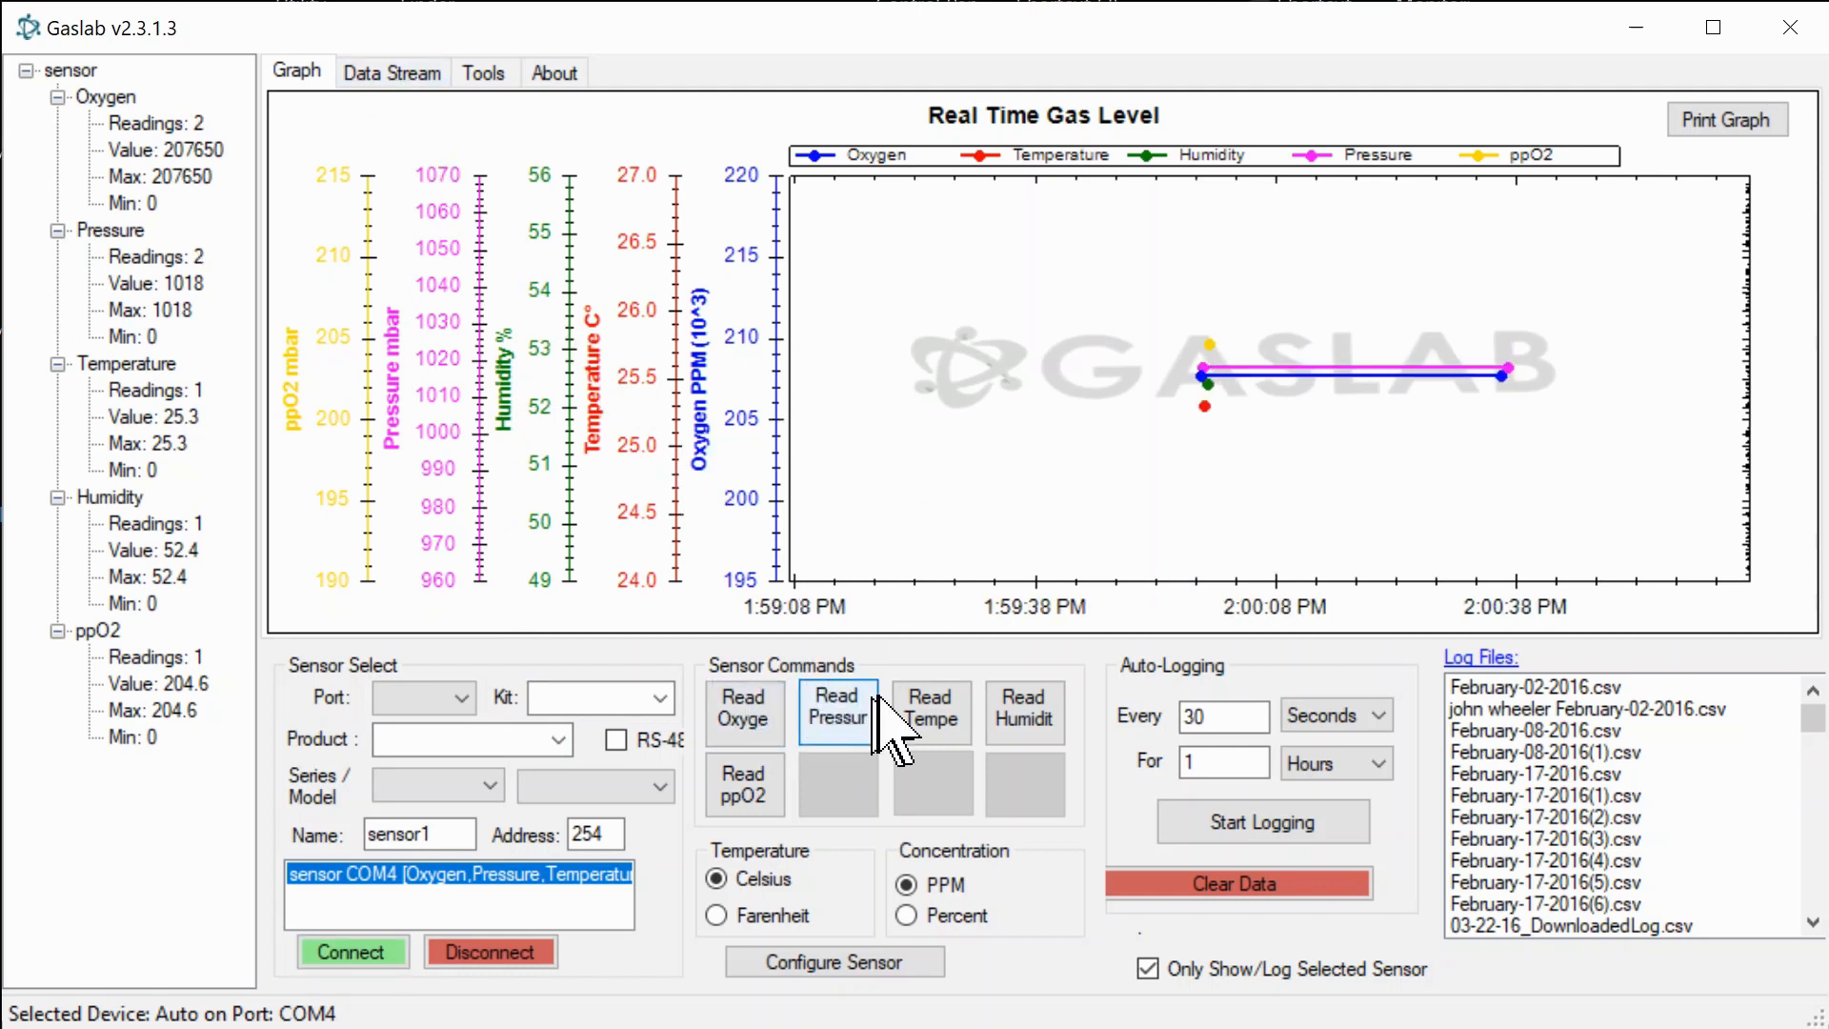
left_click(917, 722)
left_click(1024, 723)
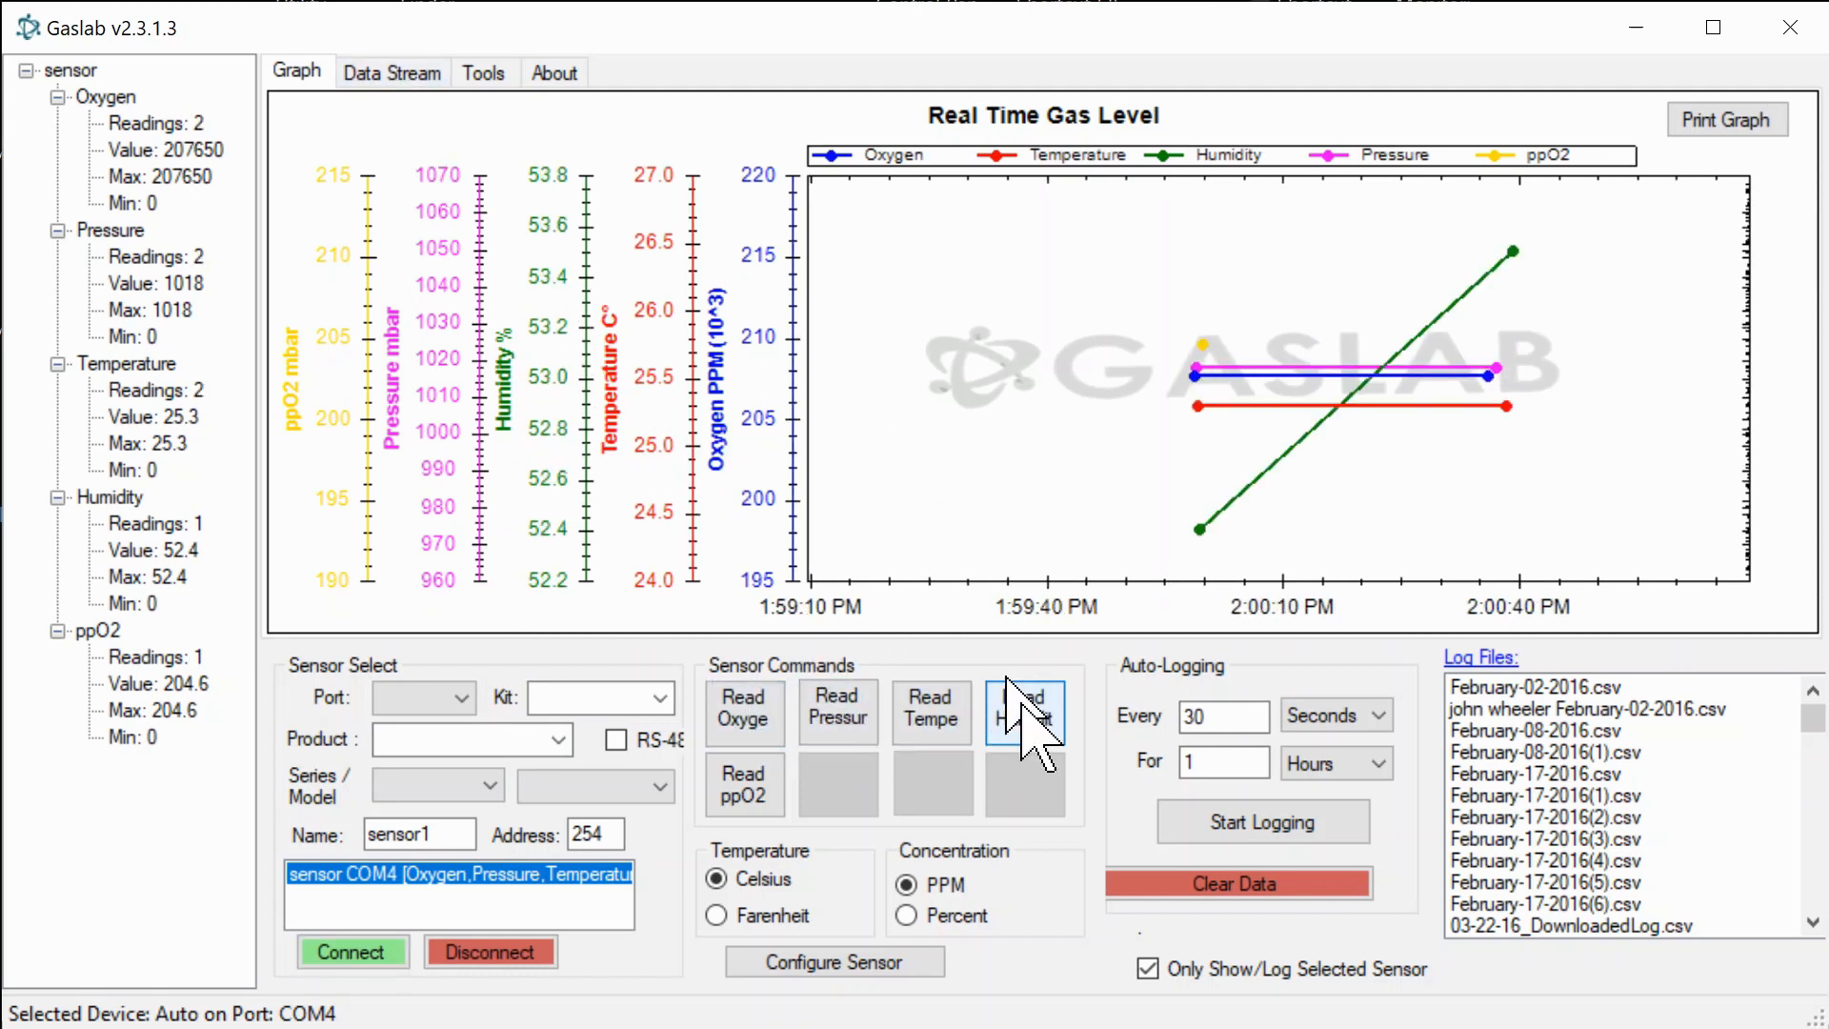
left_click(746, 784)
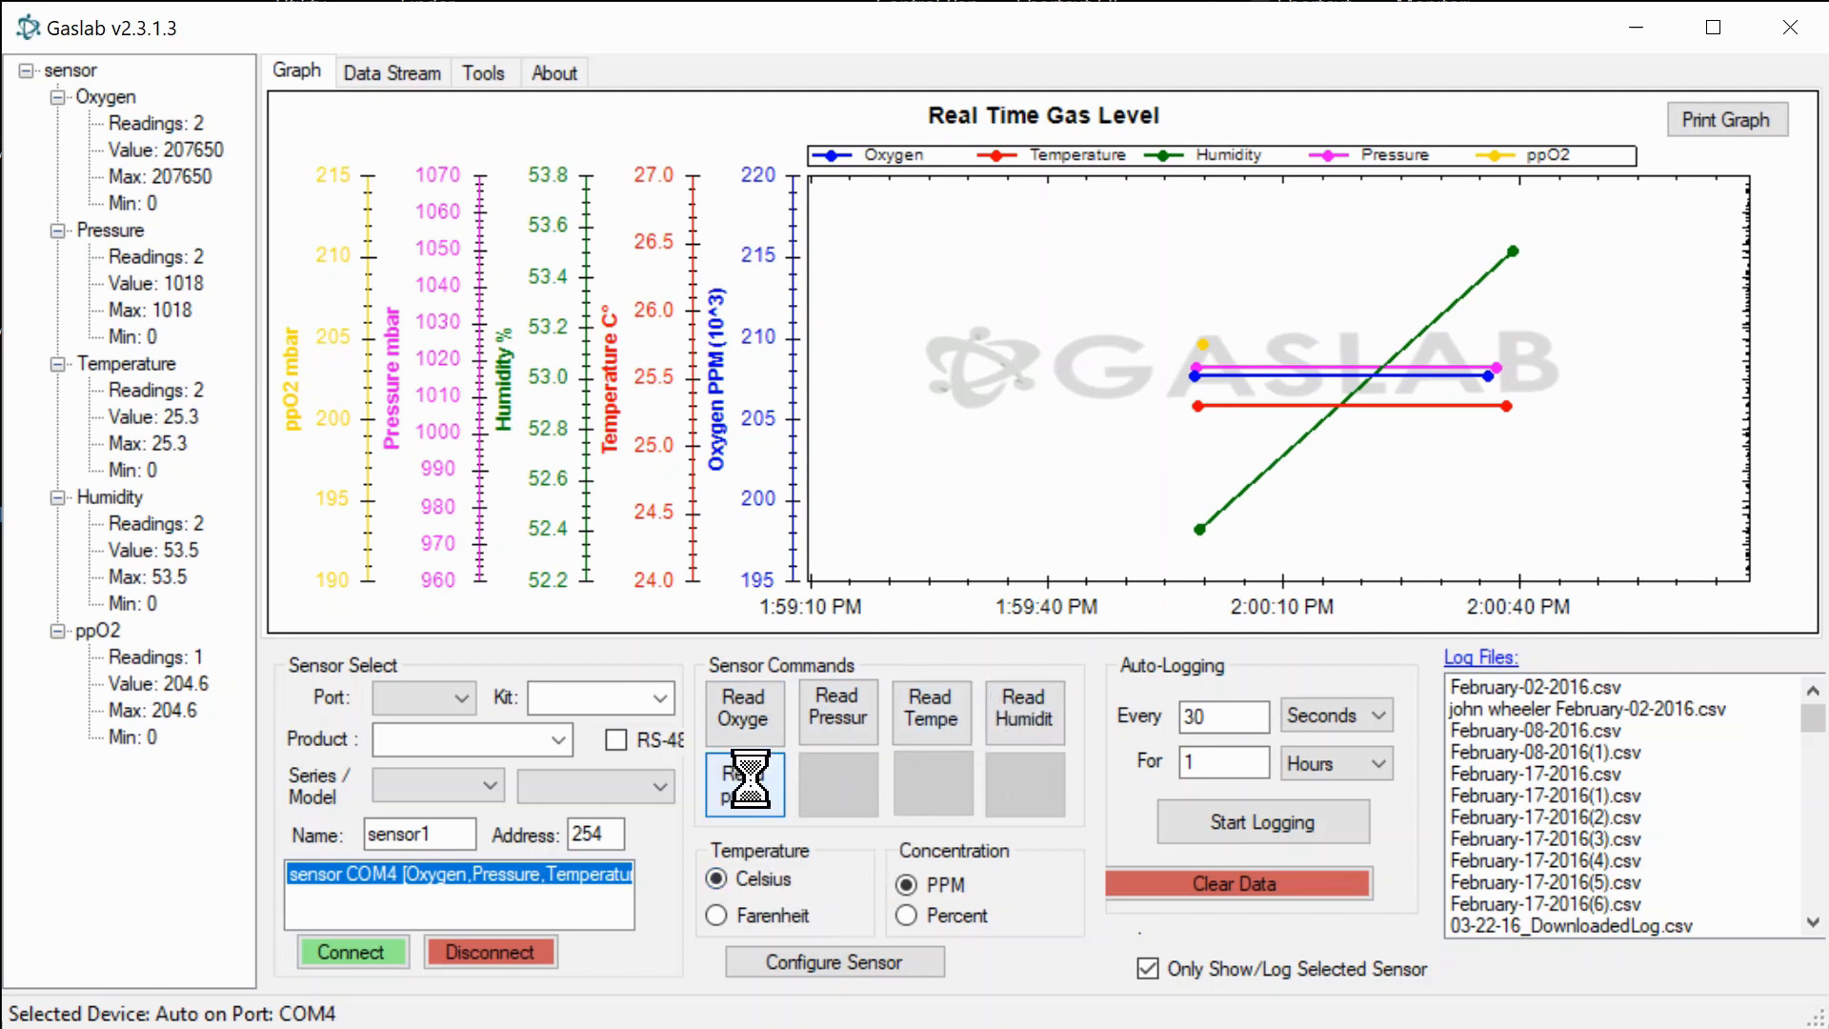
Step: Display the sensor's raw data stream and take another oxygen and pressure reading
left_click(391, 73)
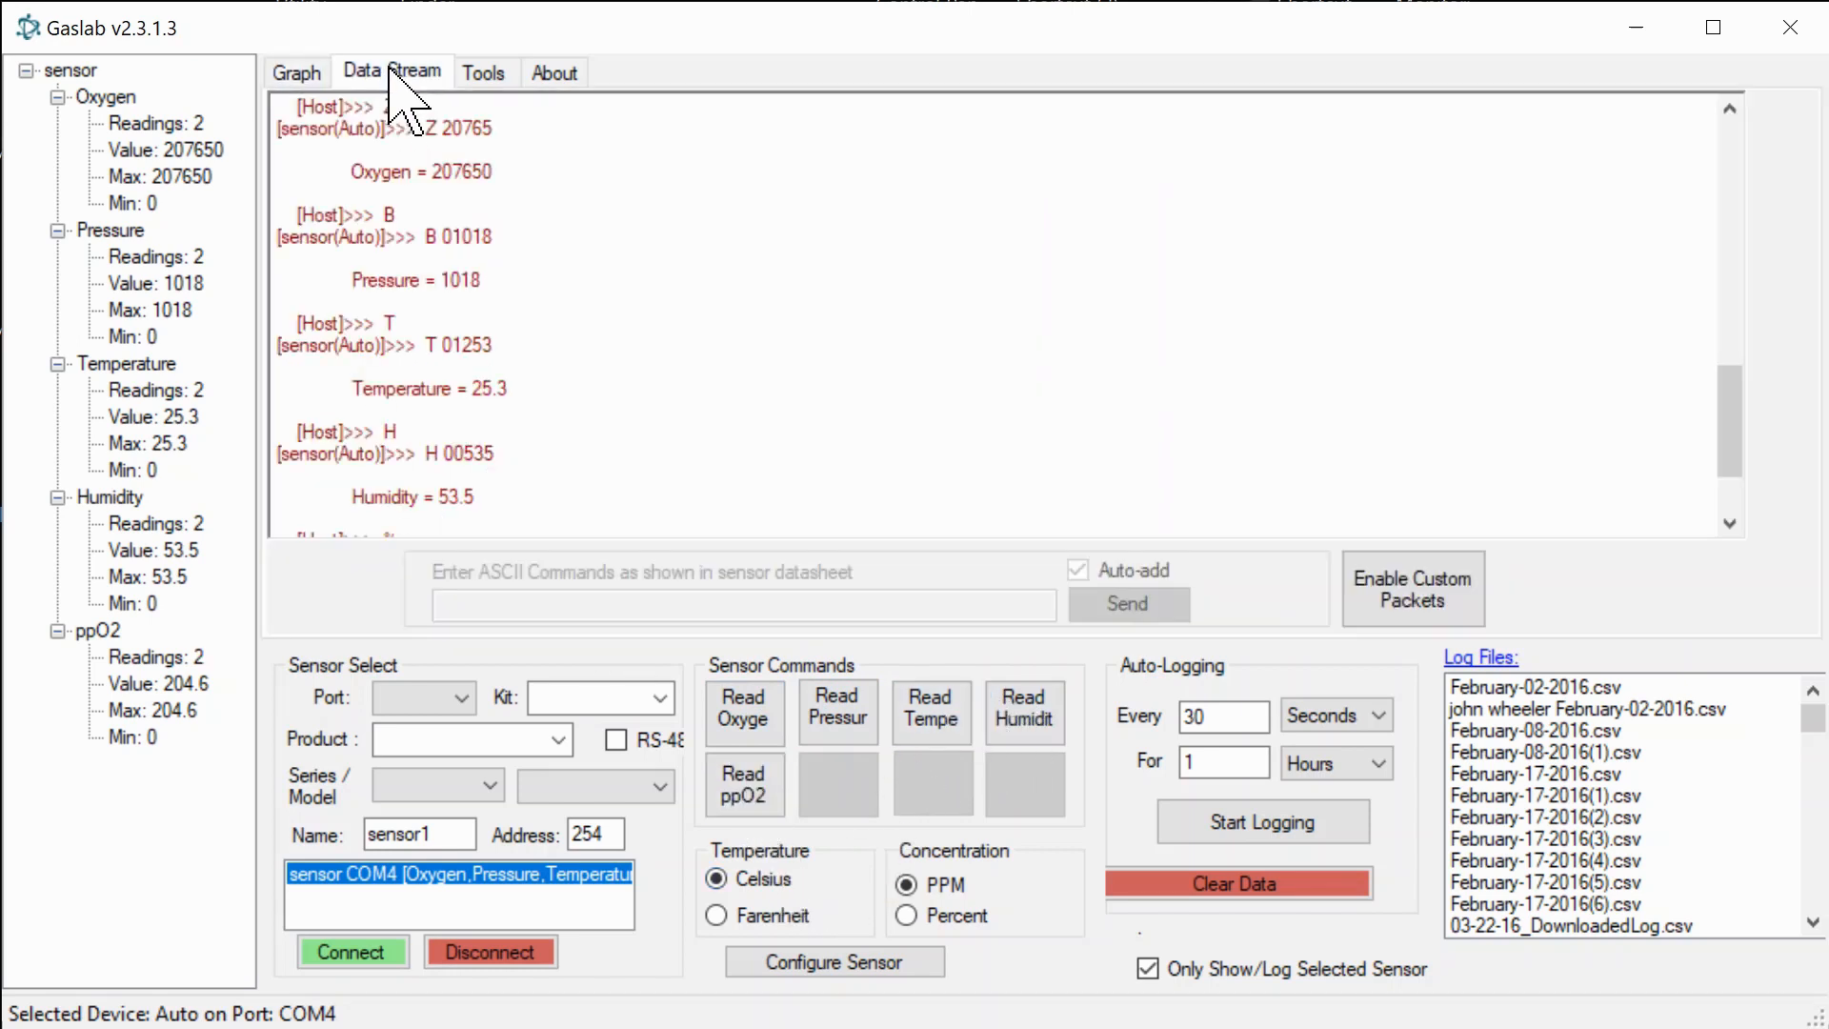
left_click(741, 719)
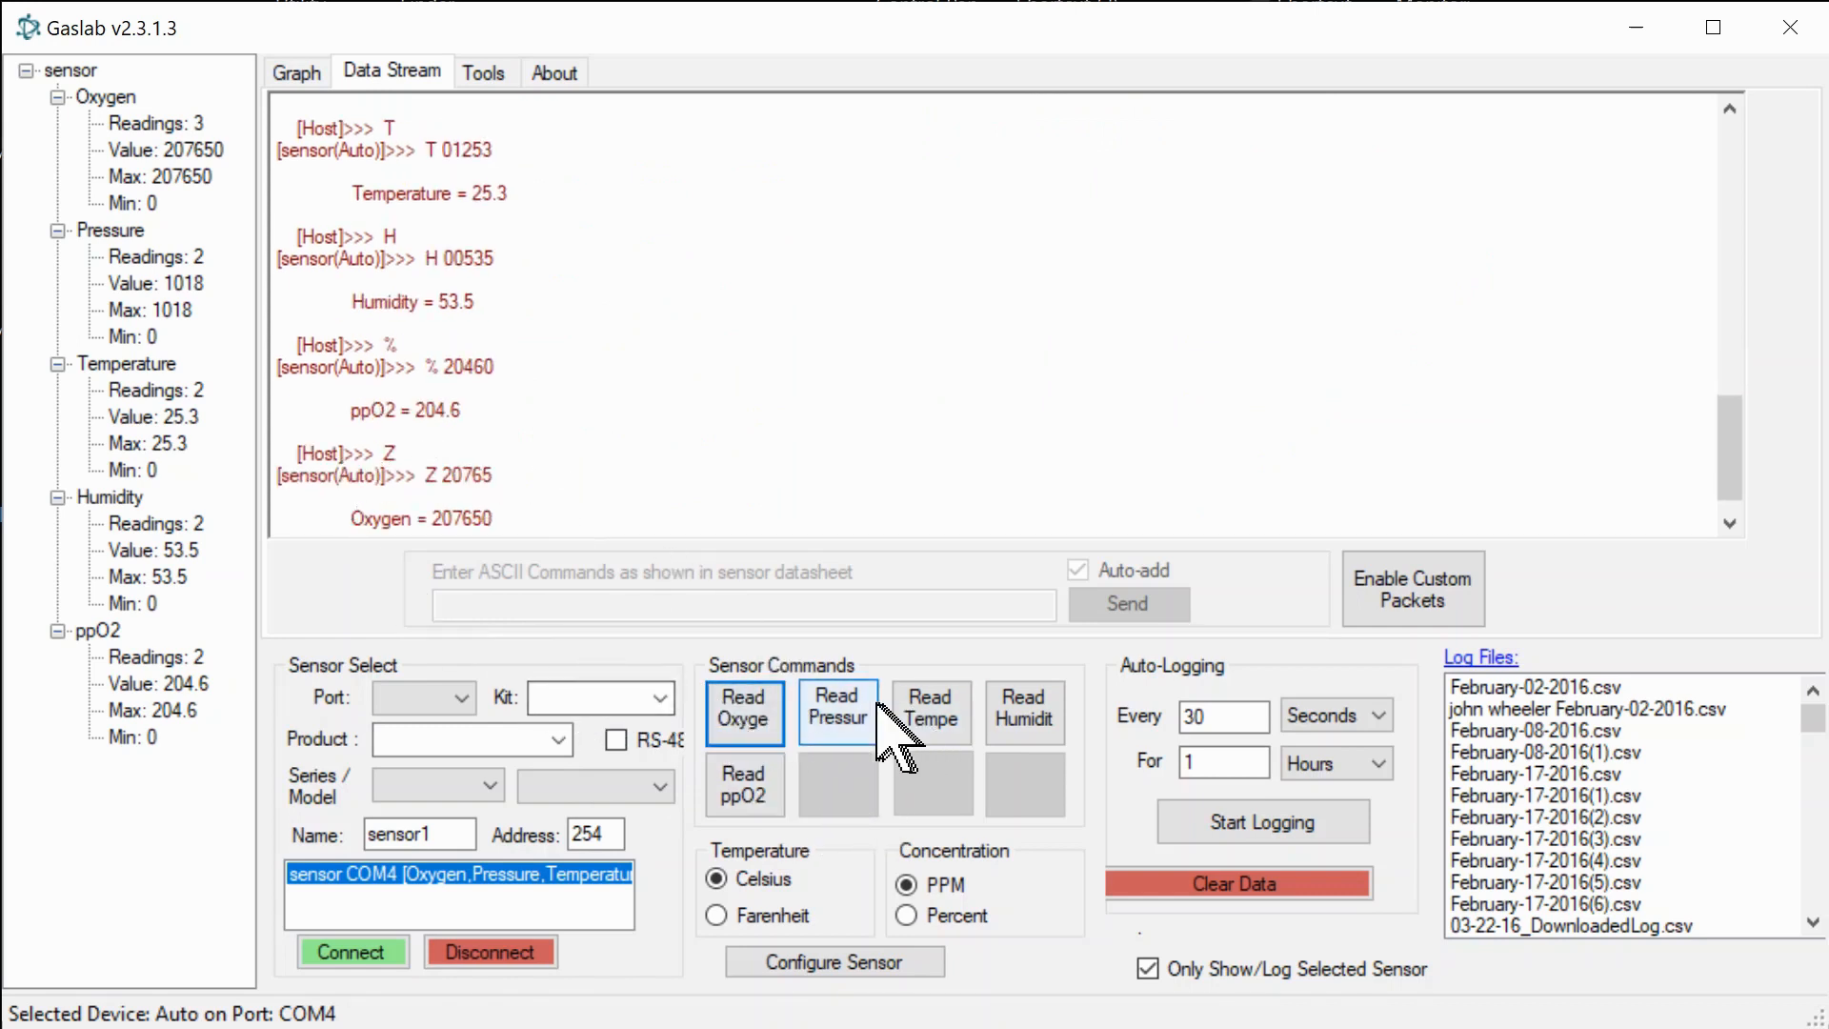
left_click(842, 721)
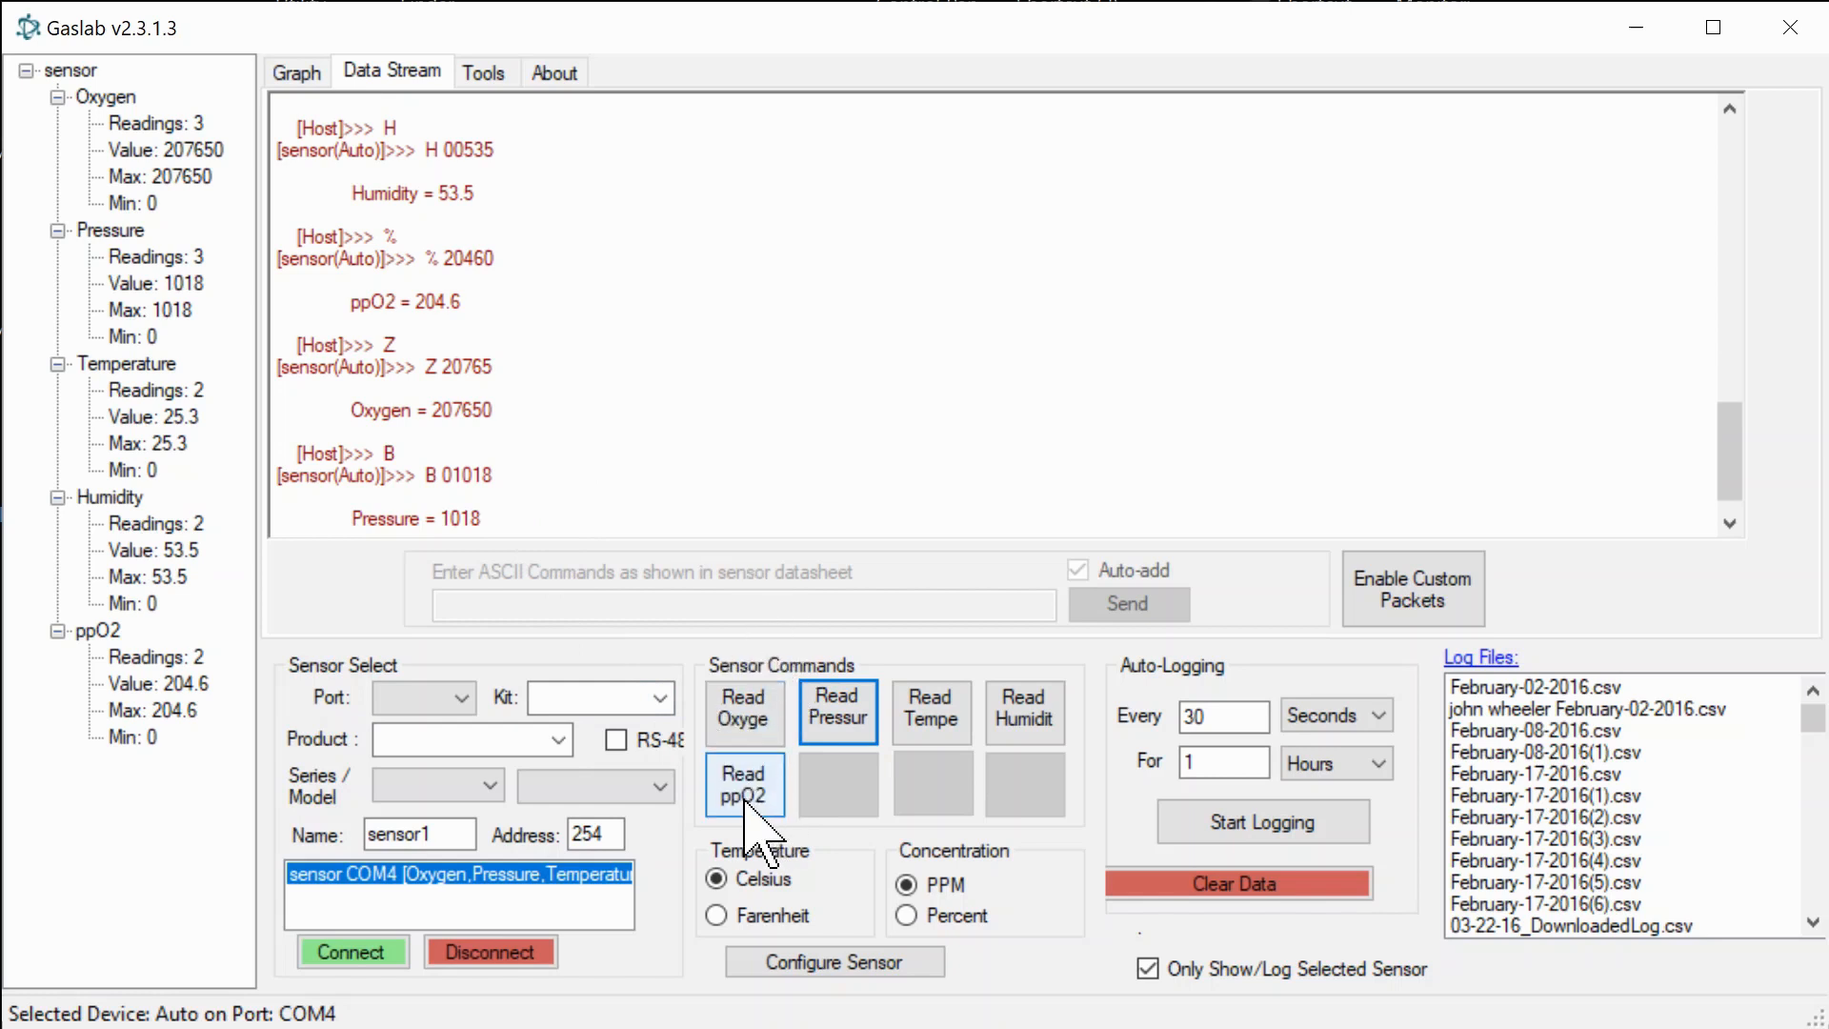
Step: Open the sensor's configuration window, enlarge it slightly and move it fully into view
left_click(796, 964)
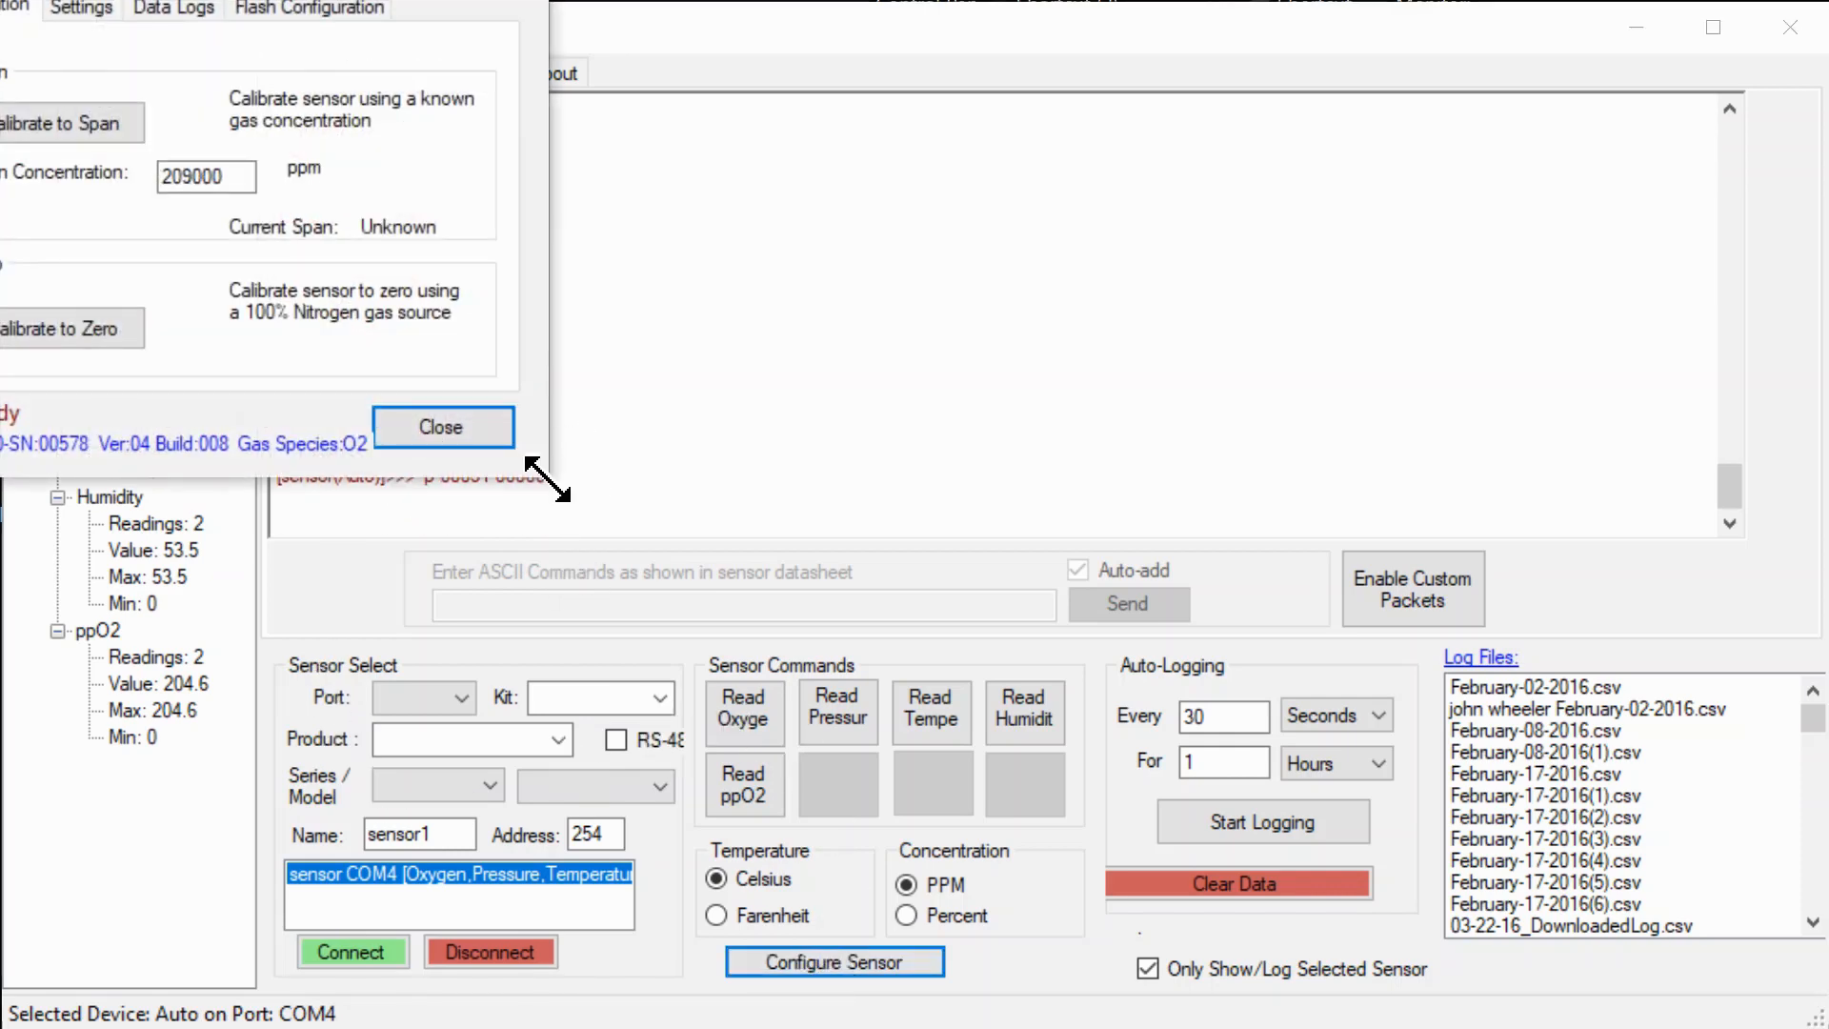
left_click_drag(543, 474, 570, 505)
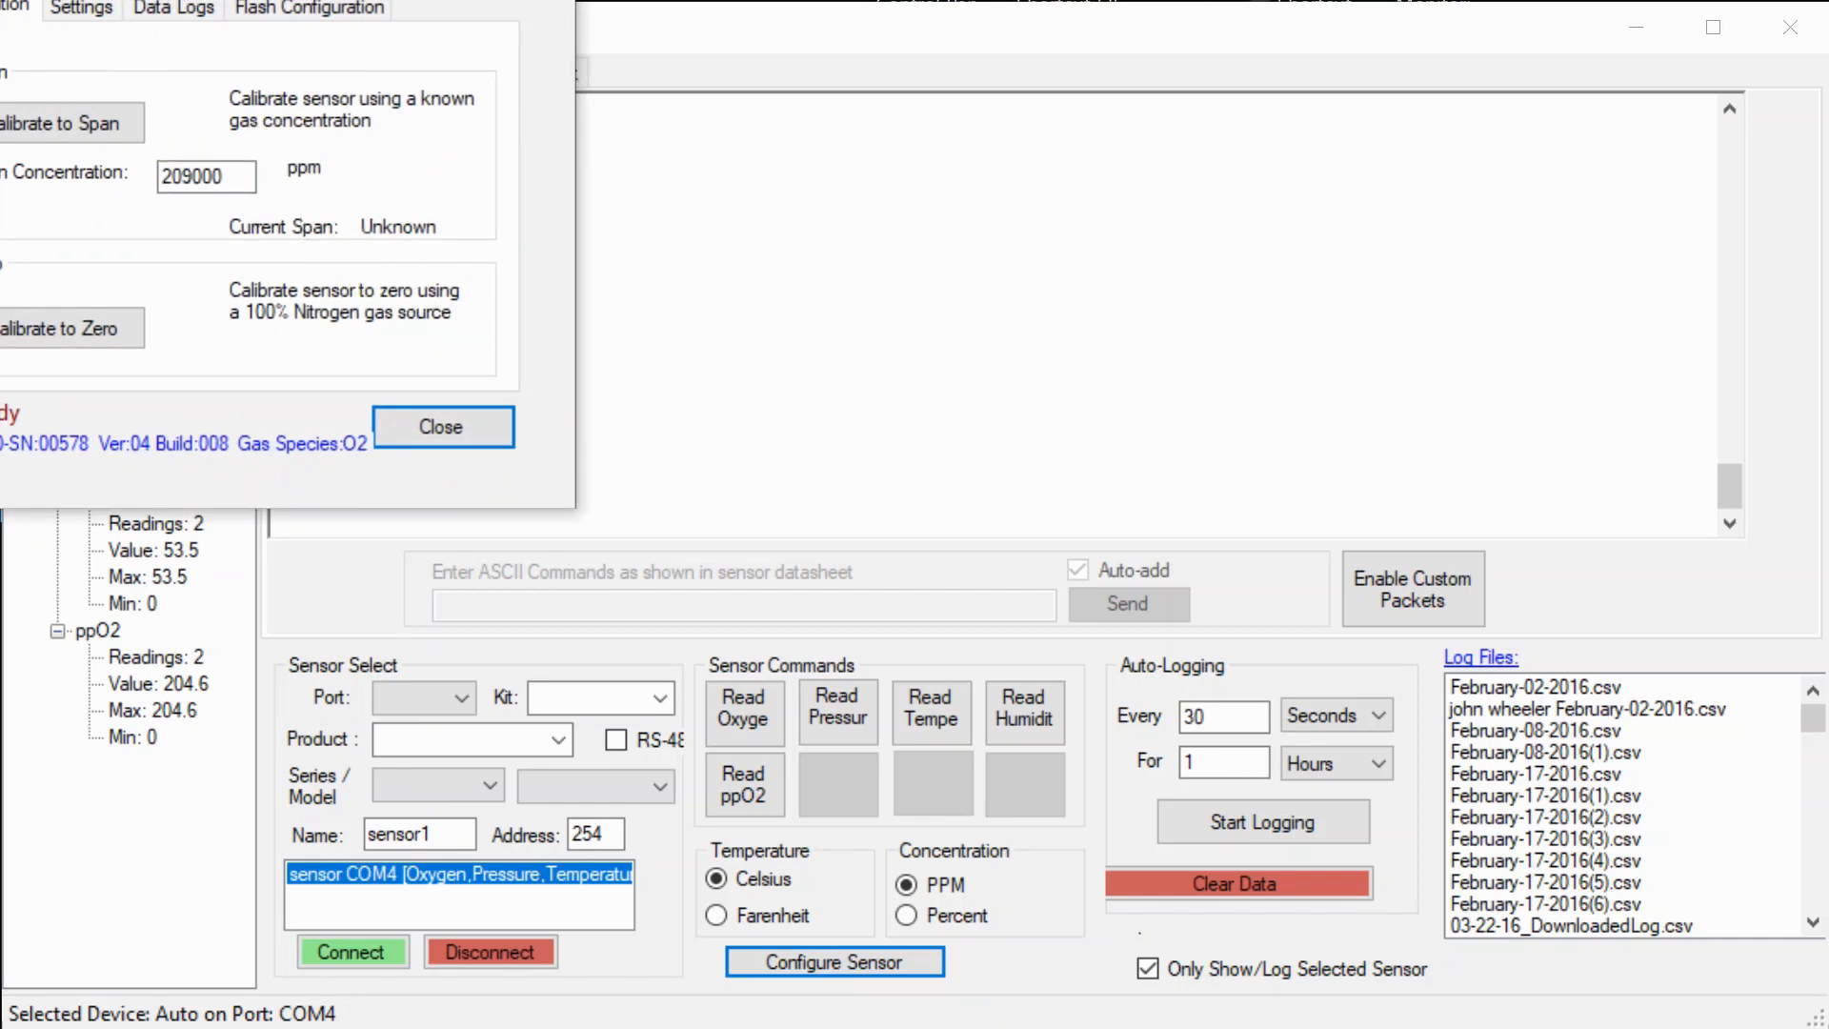
left_click_drag(210, 3, 523, 110)
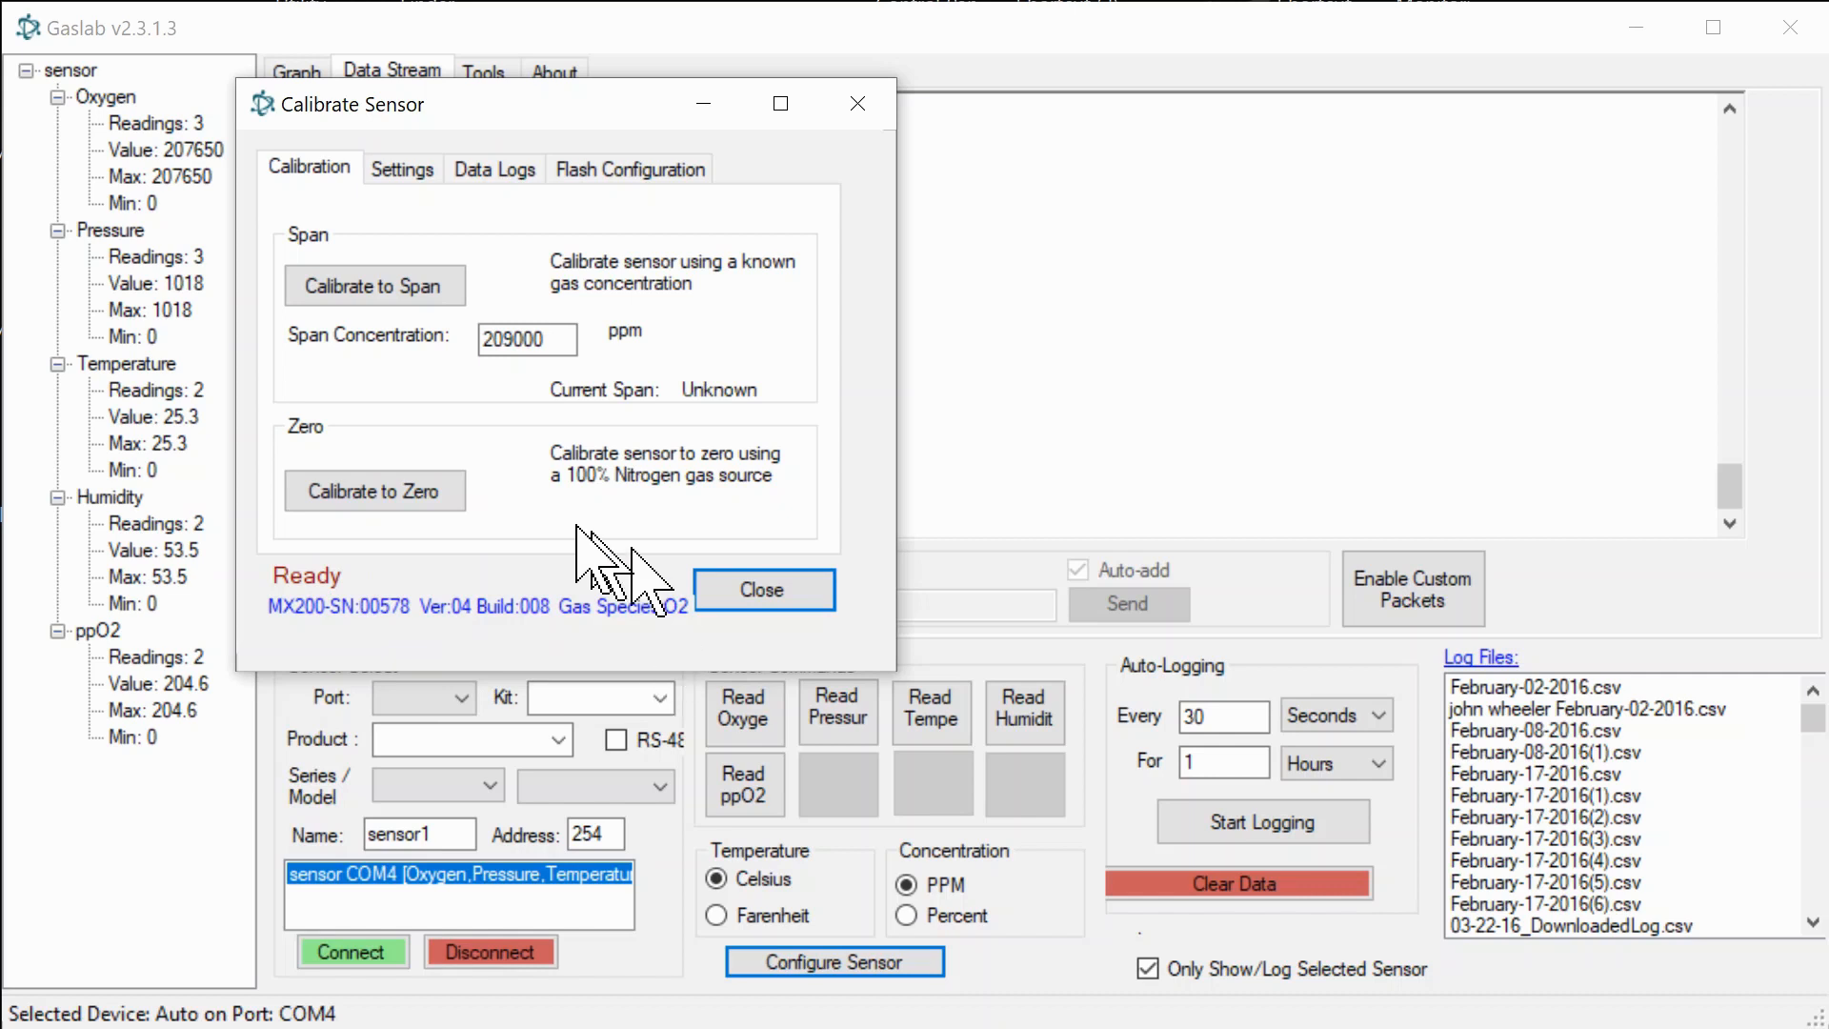
Step: Save the sensor's configuration settings without writing the values to flash
left_click(404, 169)
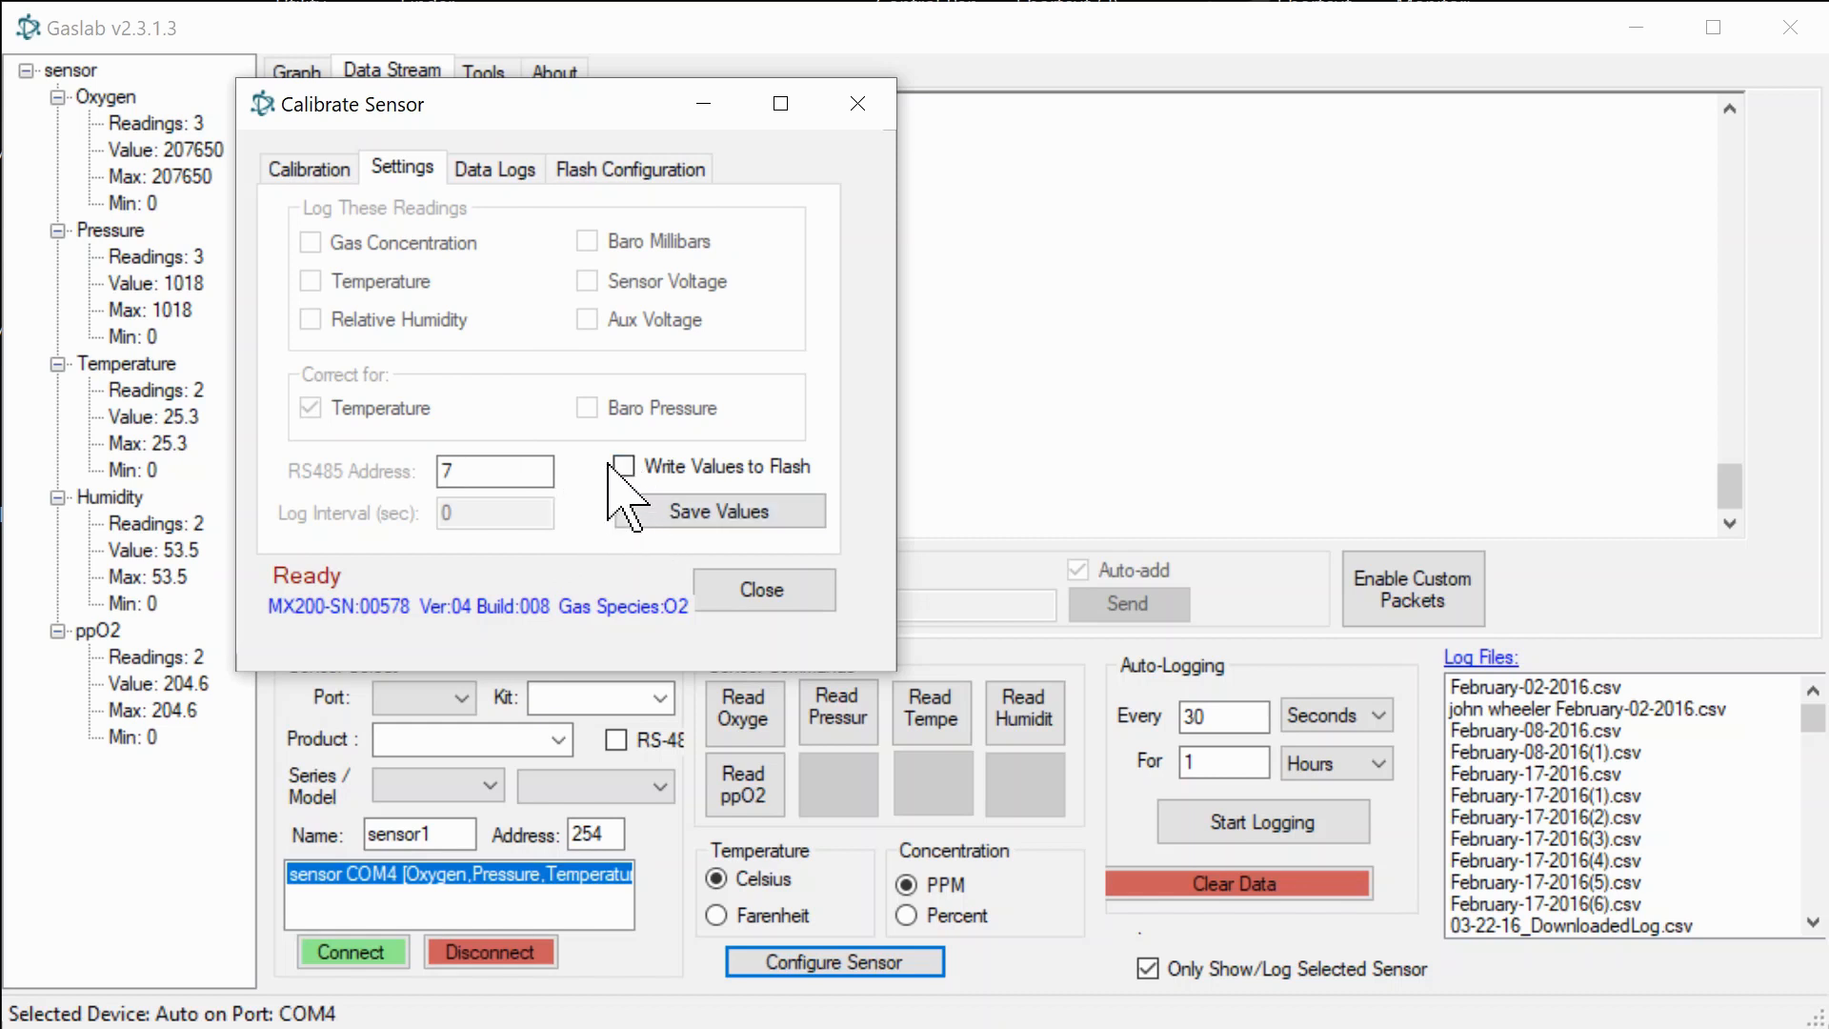
left_click(702, 514)
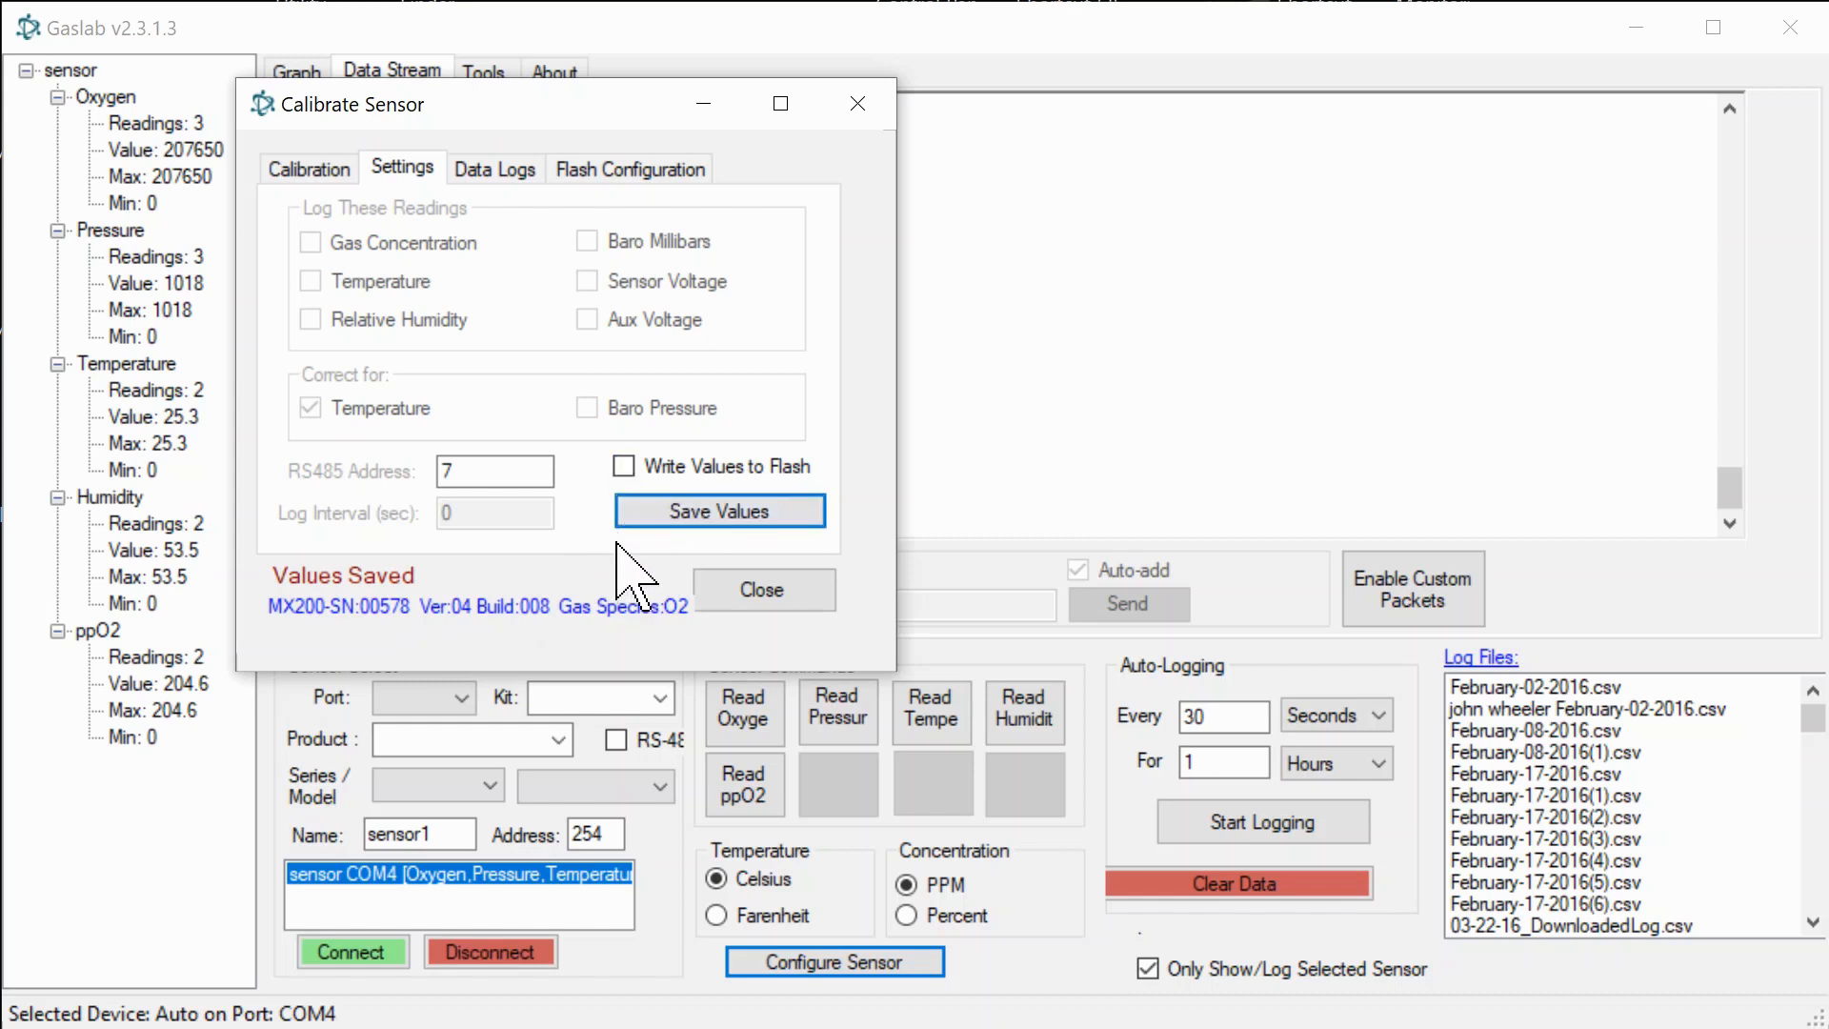
left_click(650, 514)
Step: Examine the data log, flash configuration backup, settings and calibration options, and close the sensor configuration
left_click(490, 171)
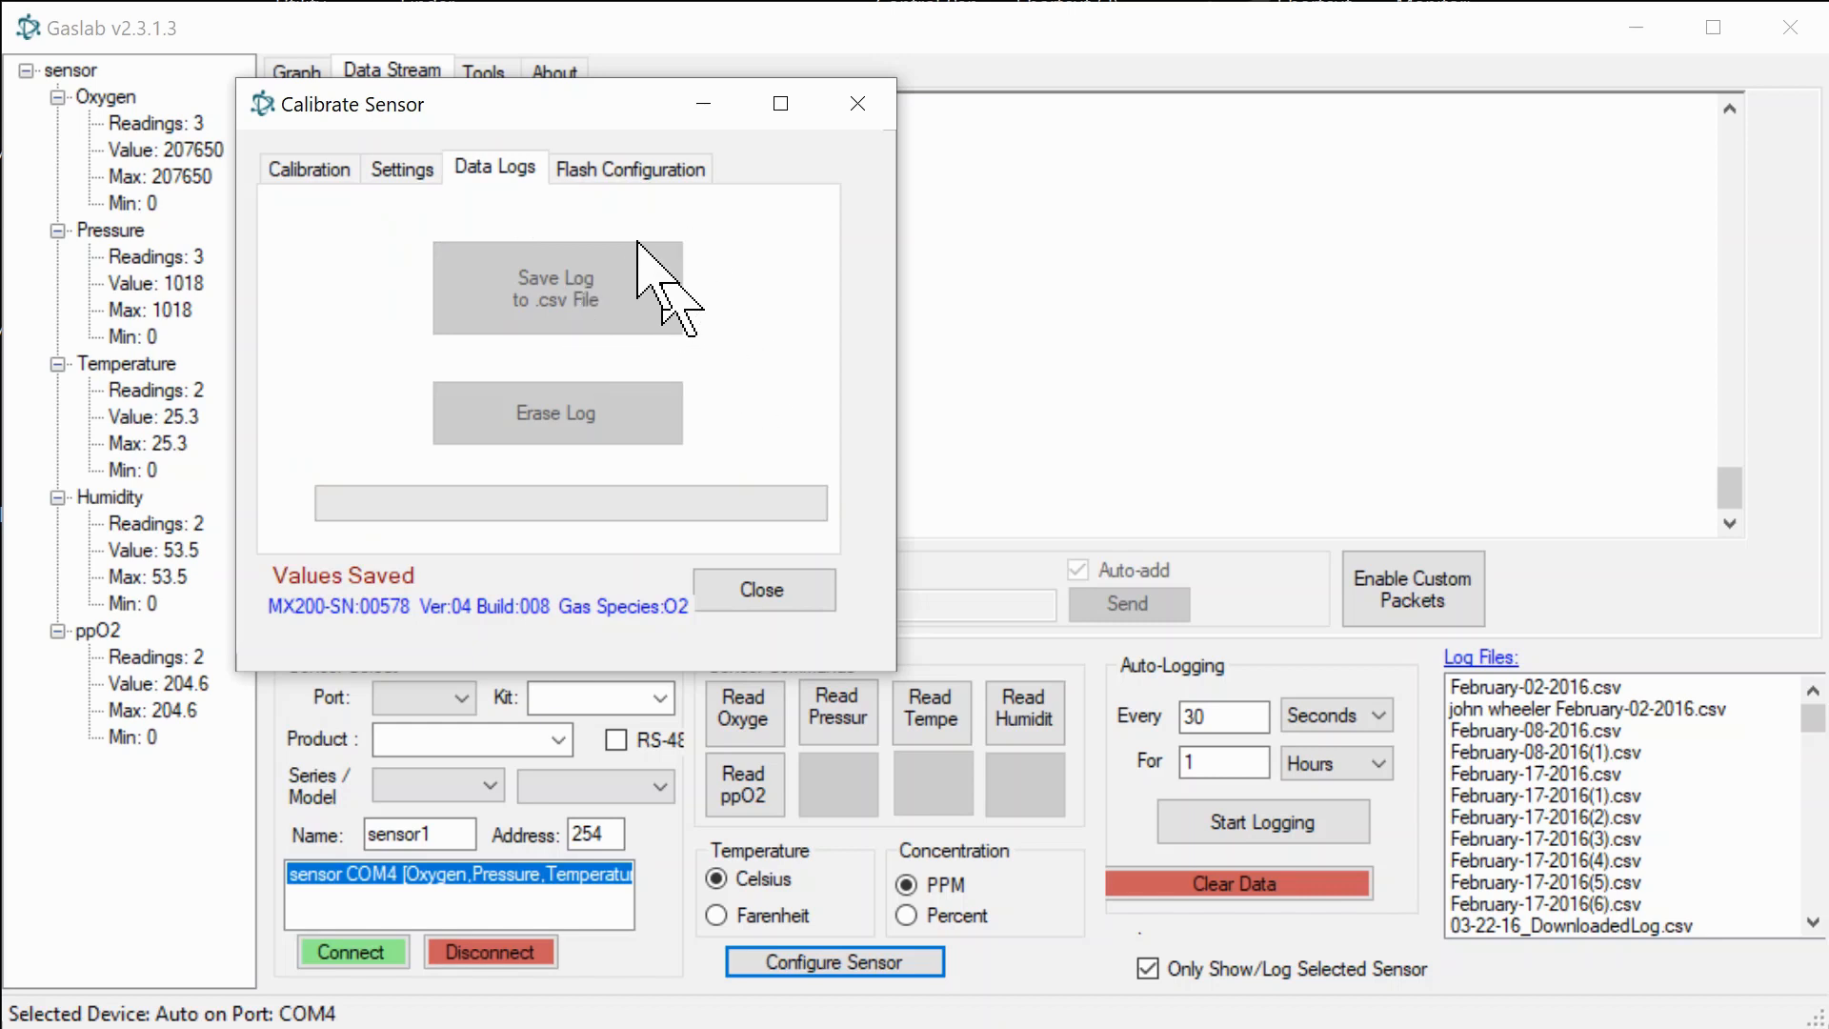
left_click(643, 170)
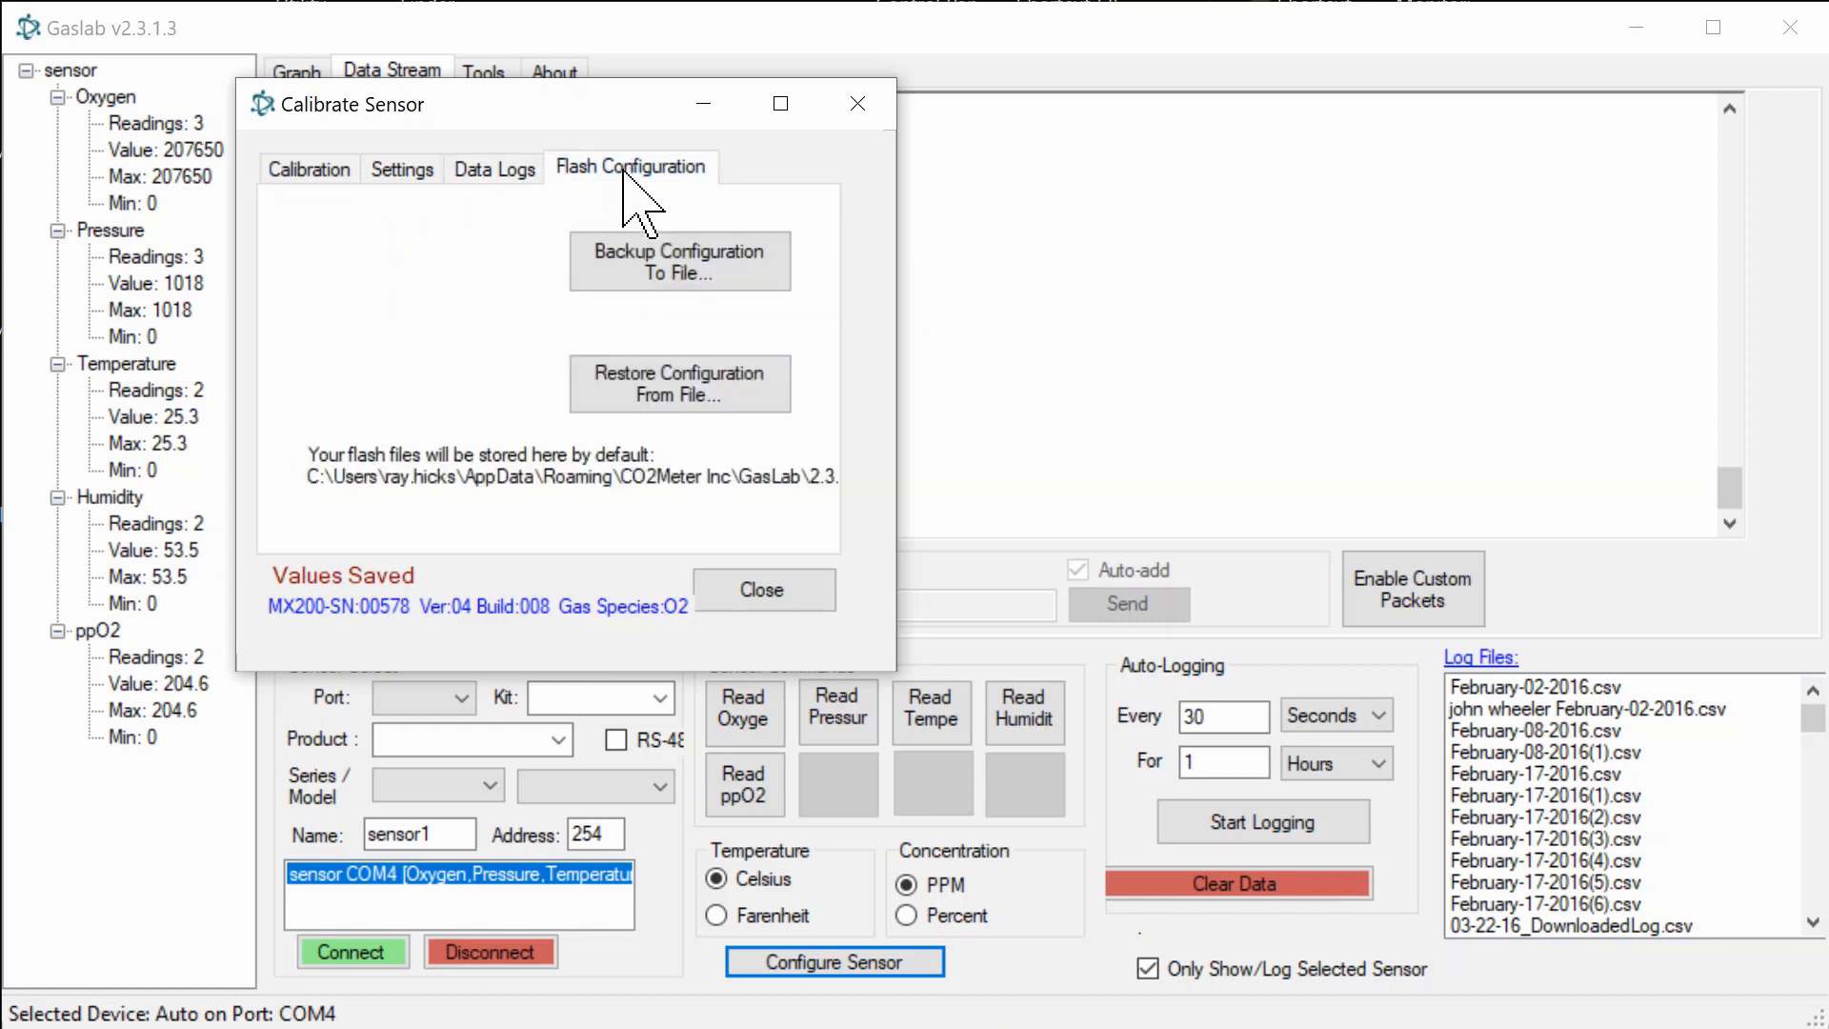
left_click(744, 274)
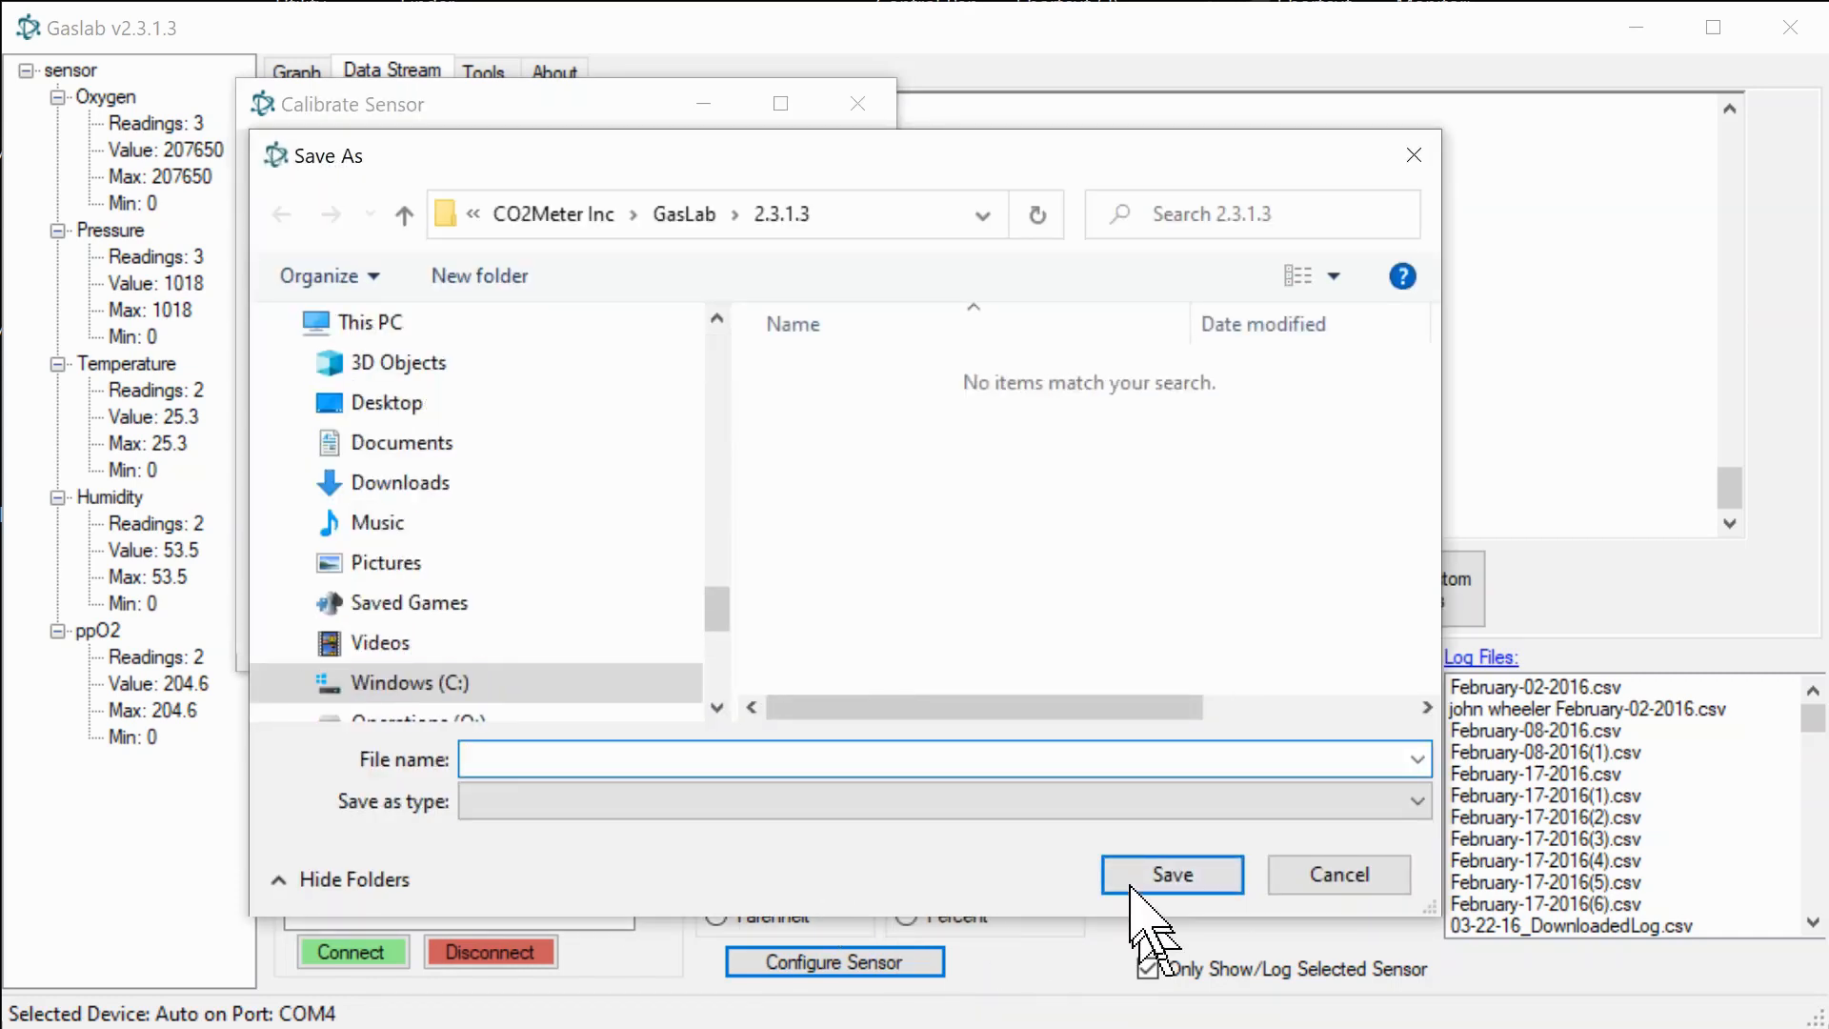
left_click(1301, 871)
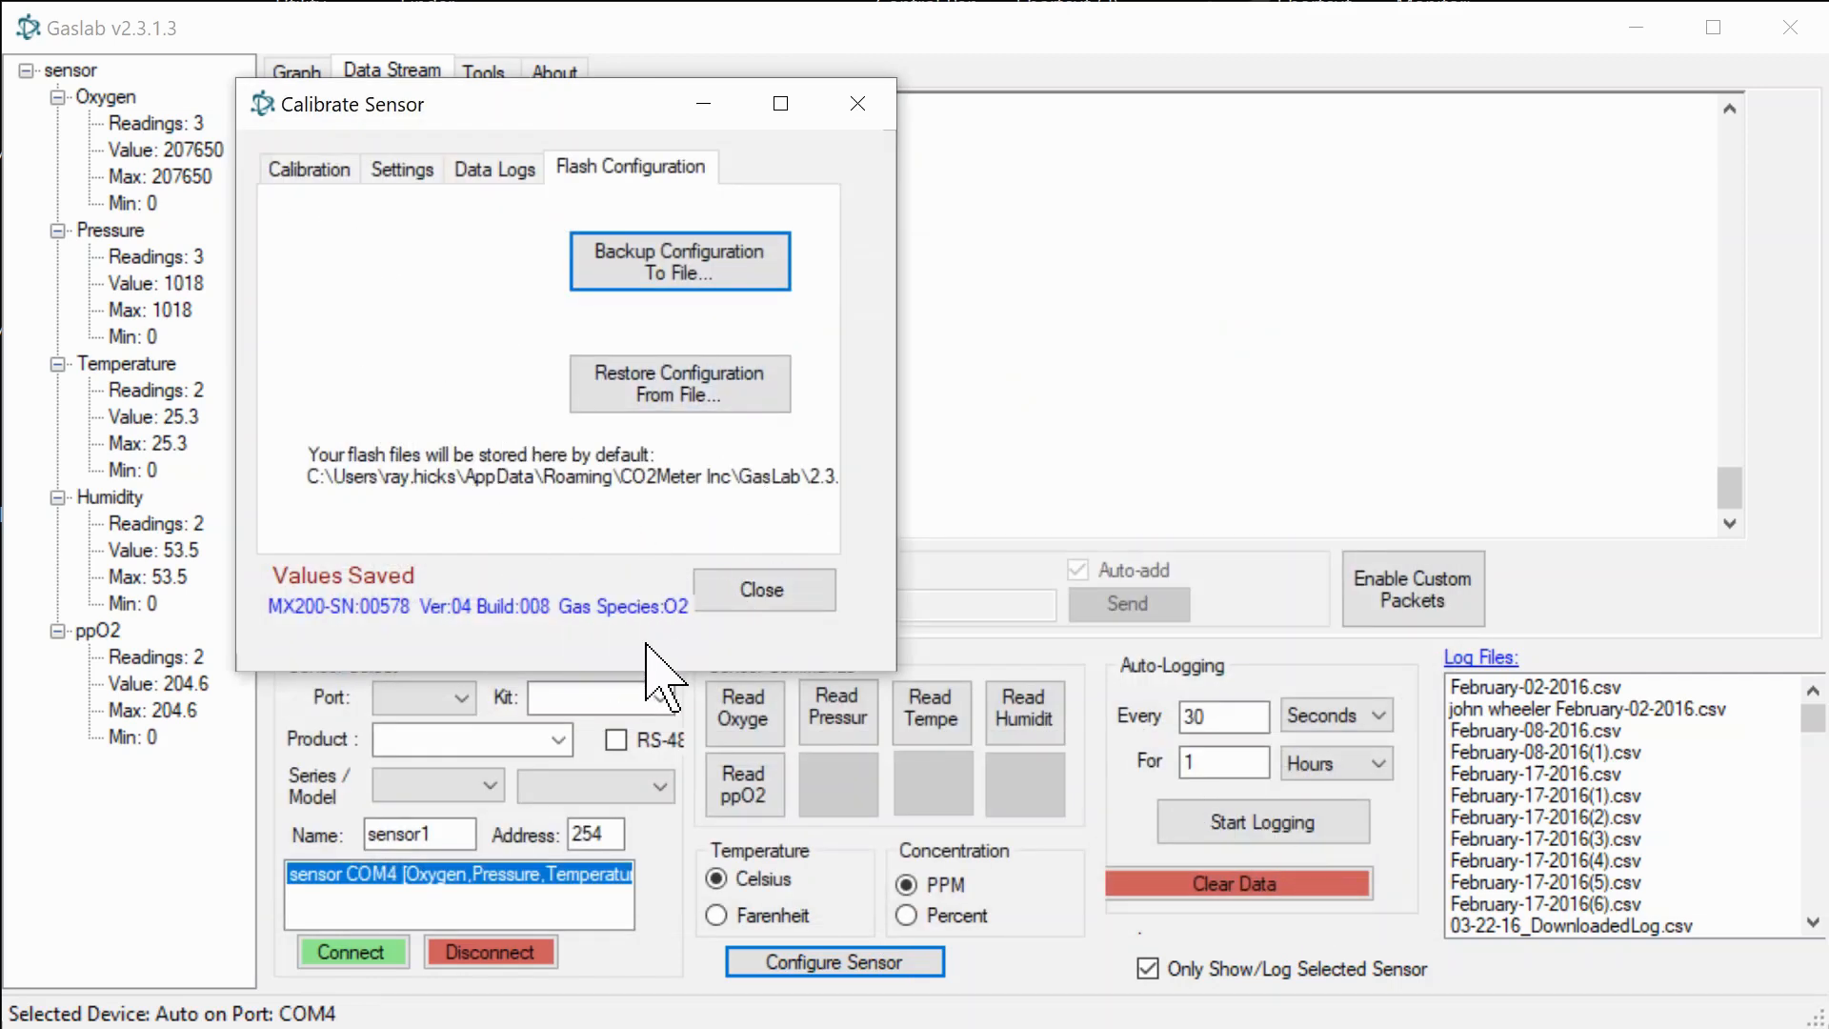
left_click(494, 169)
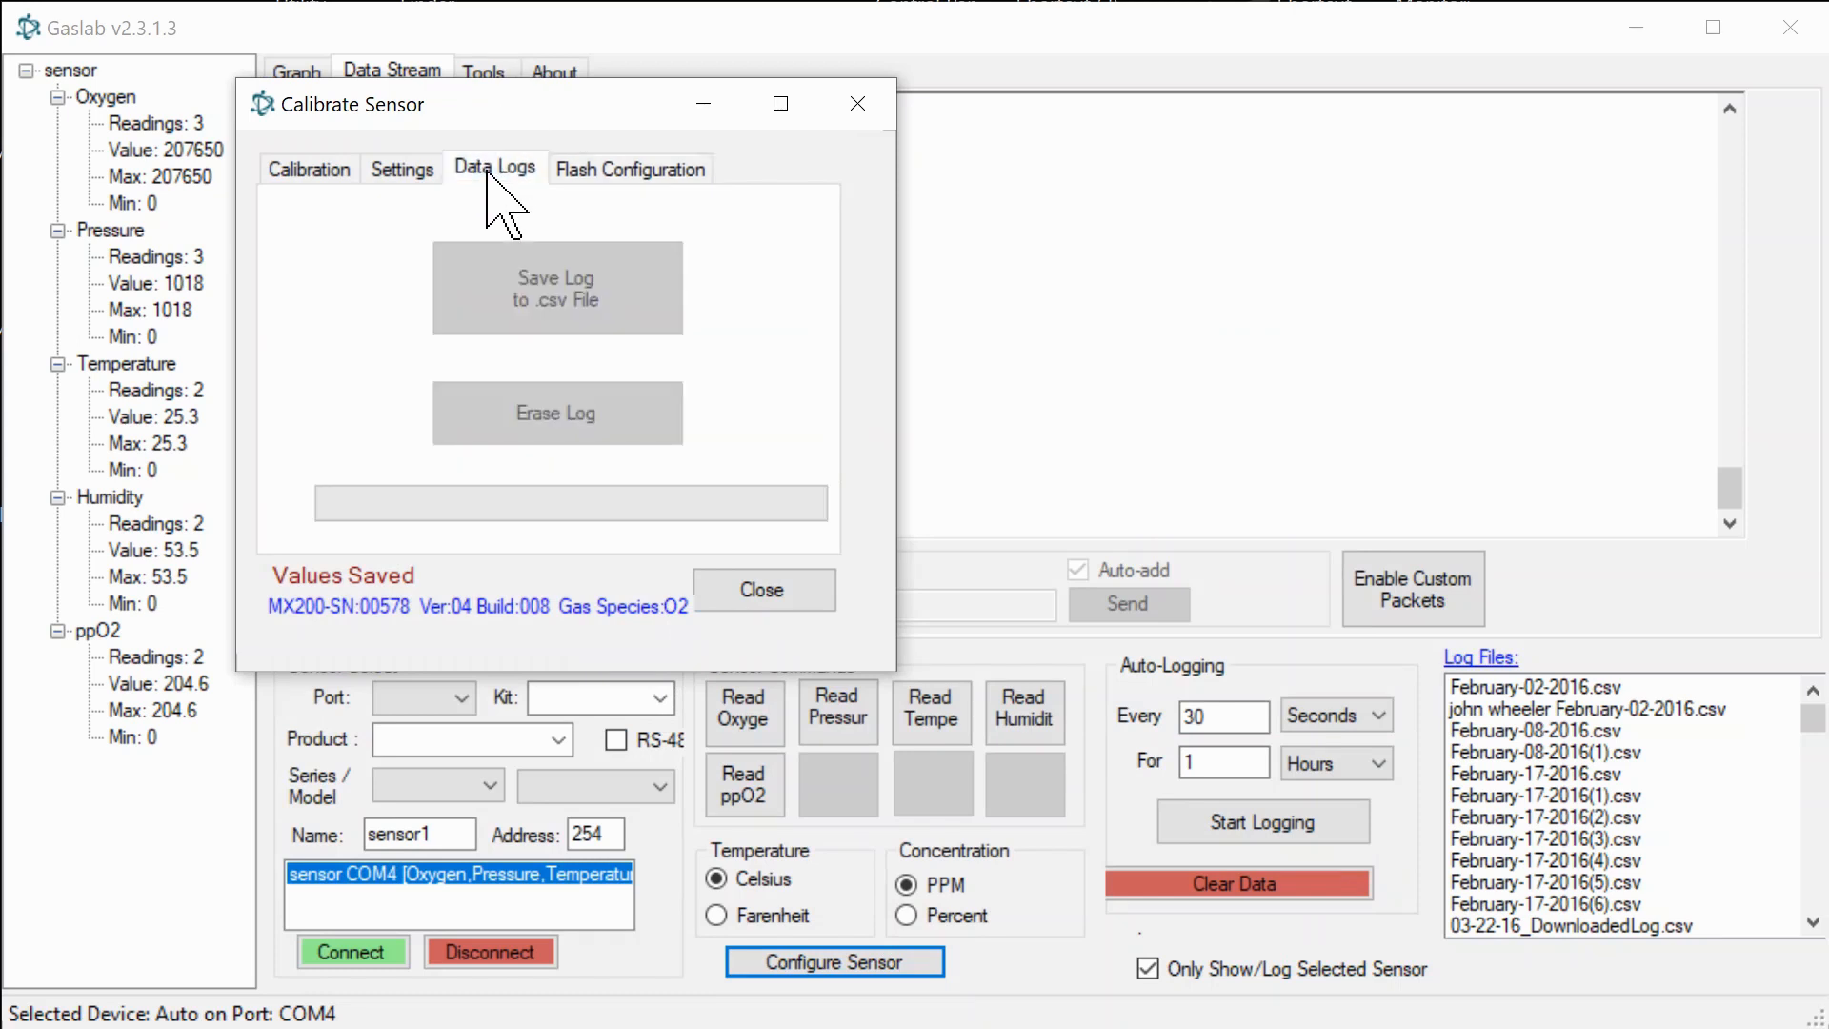
left_click(390, 172)
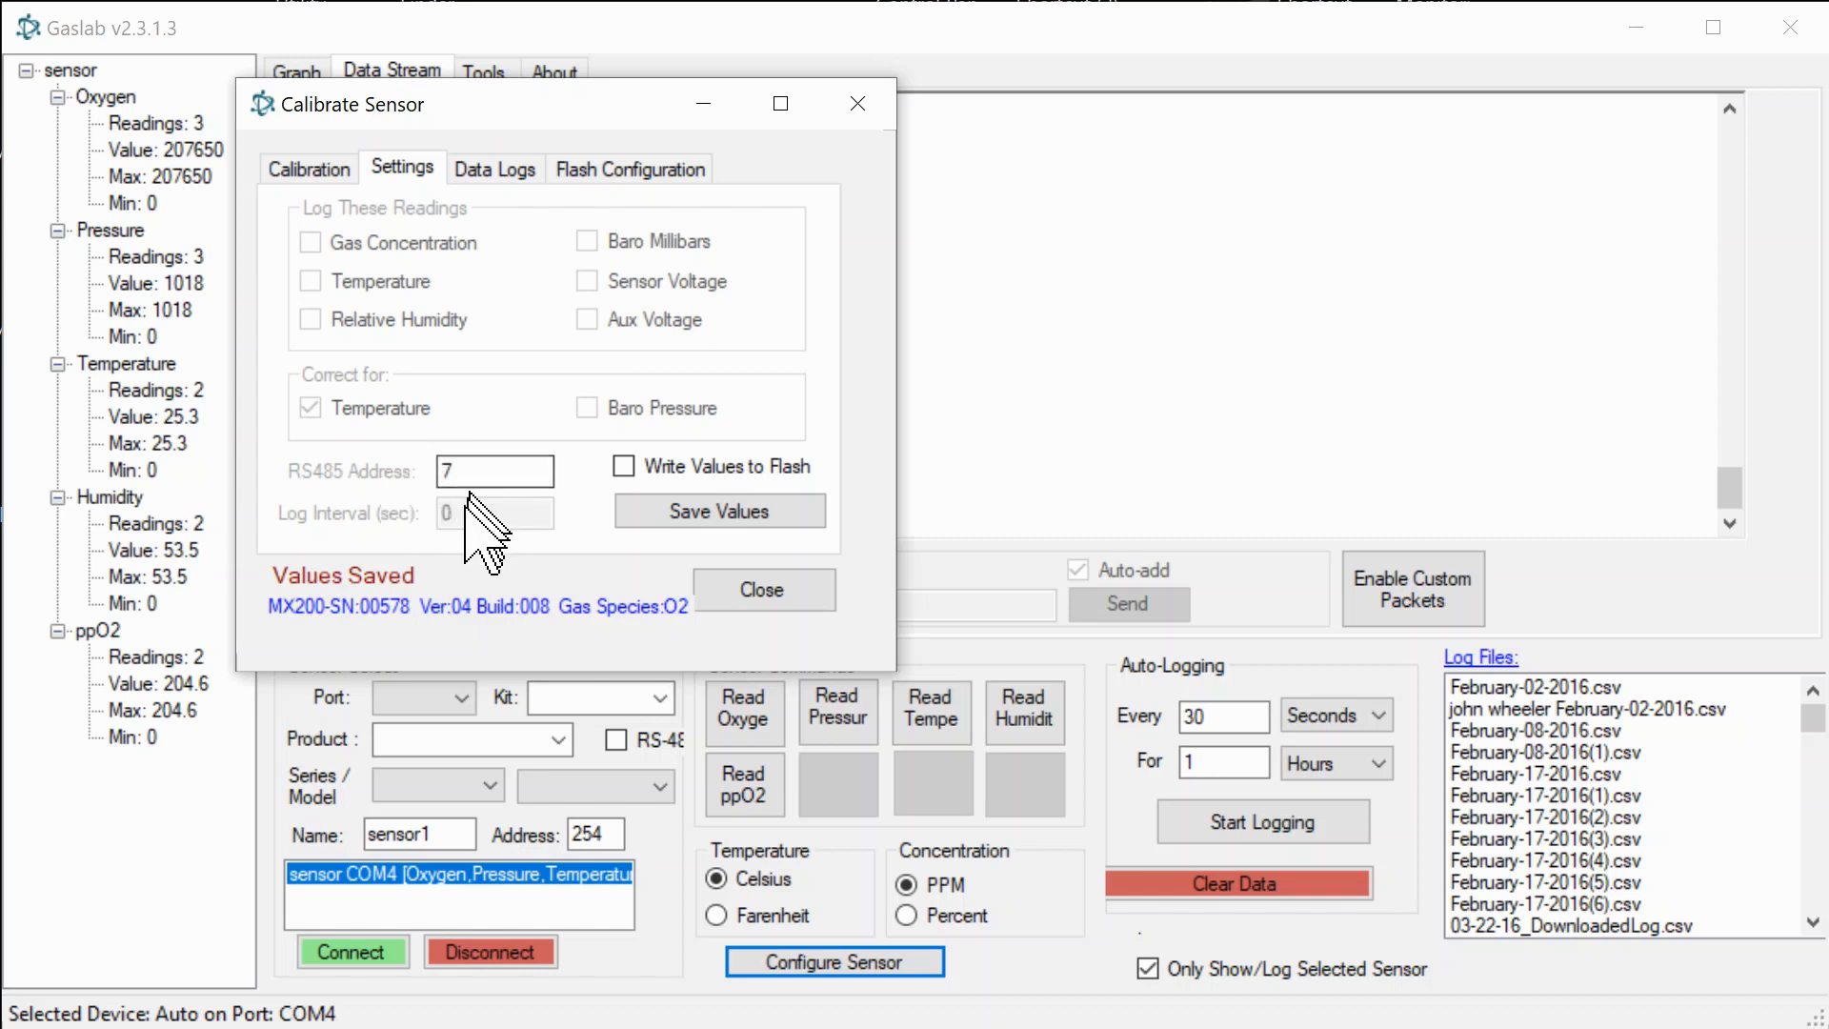
left_click(307, 170)
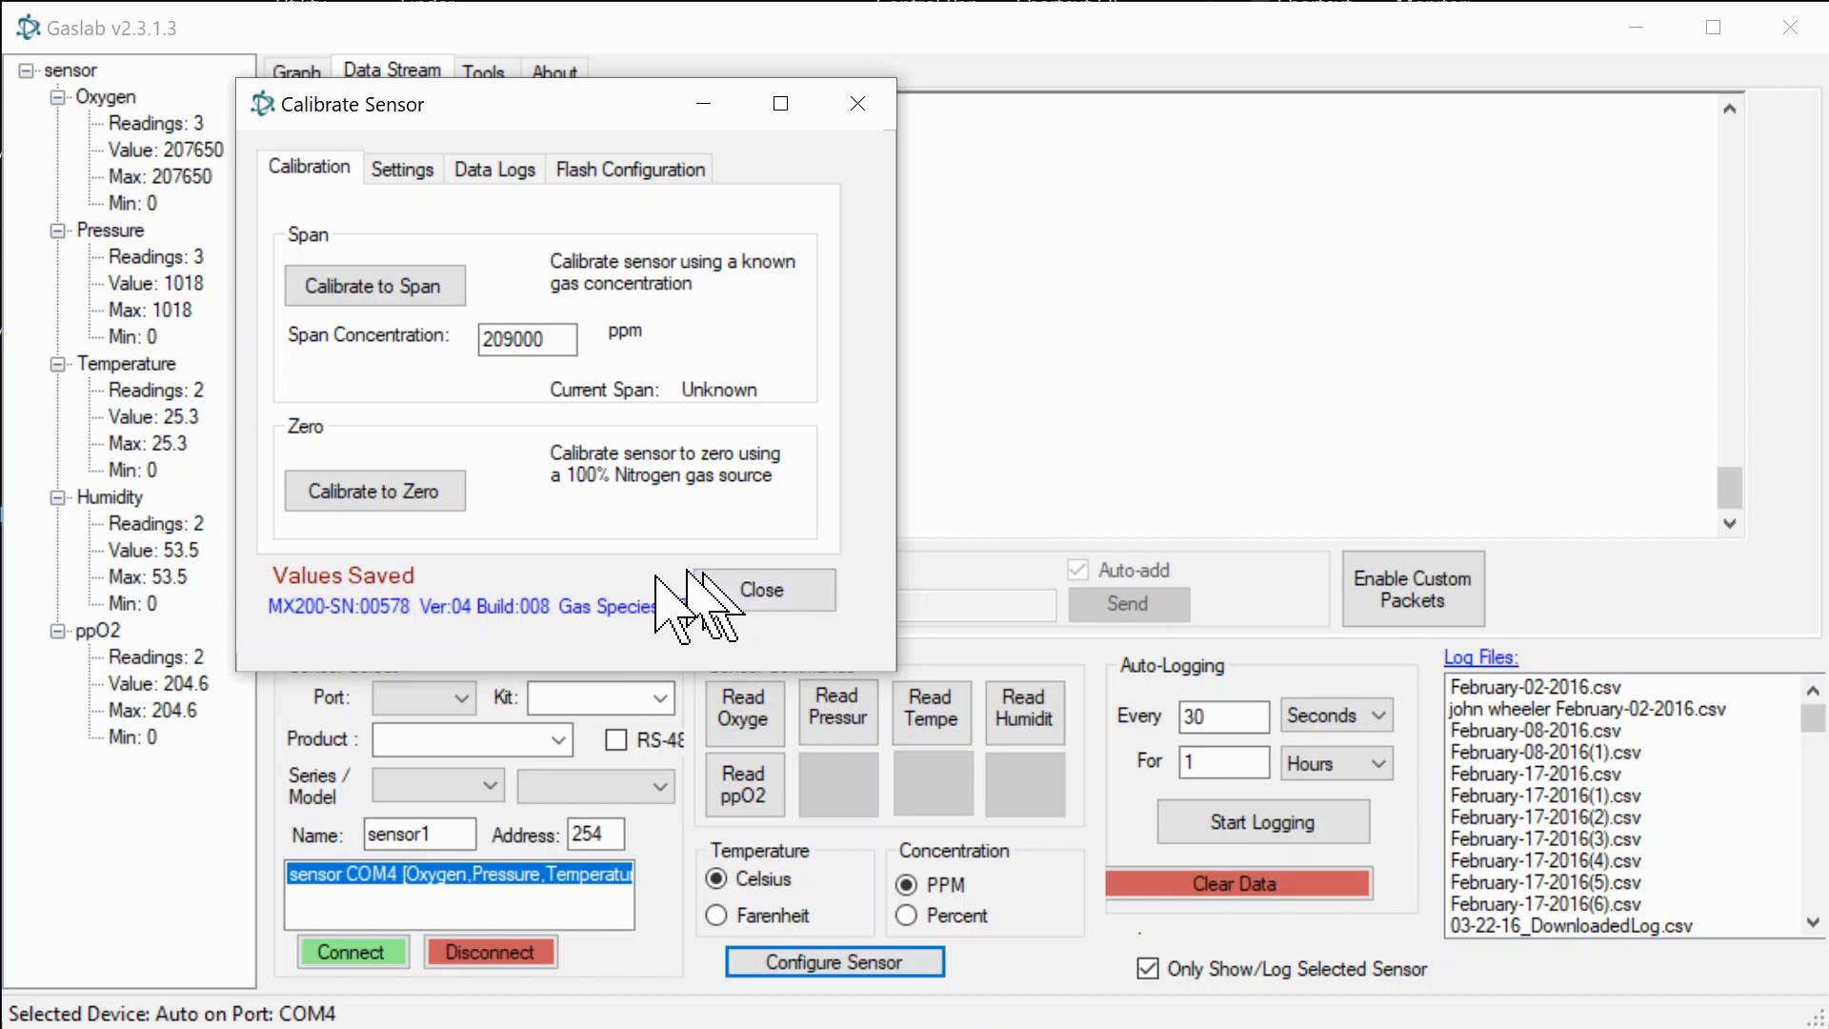
left_click(752, 592)
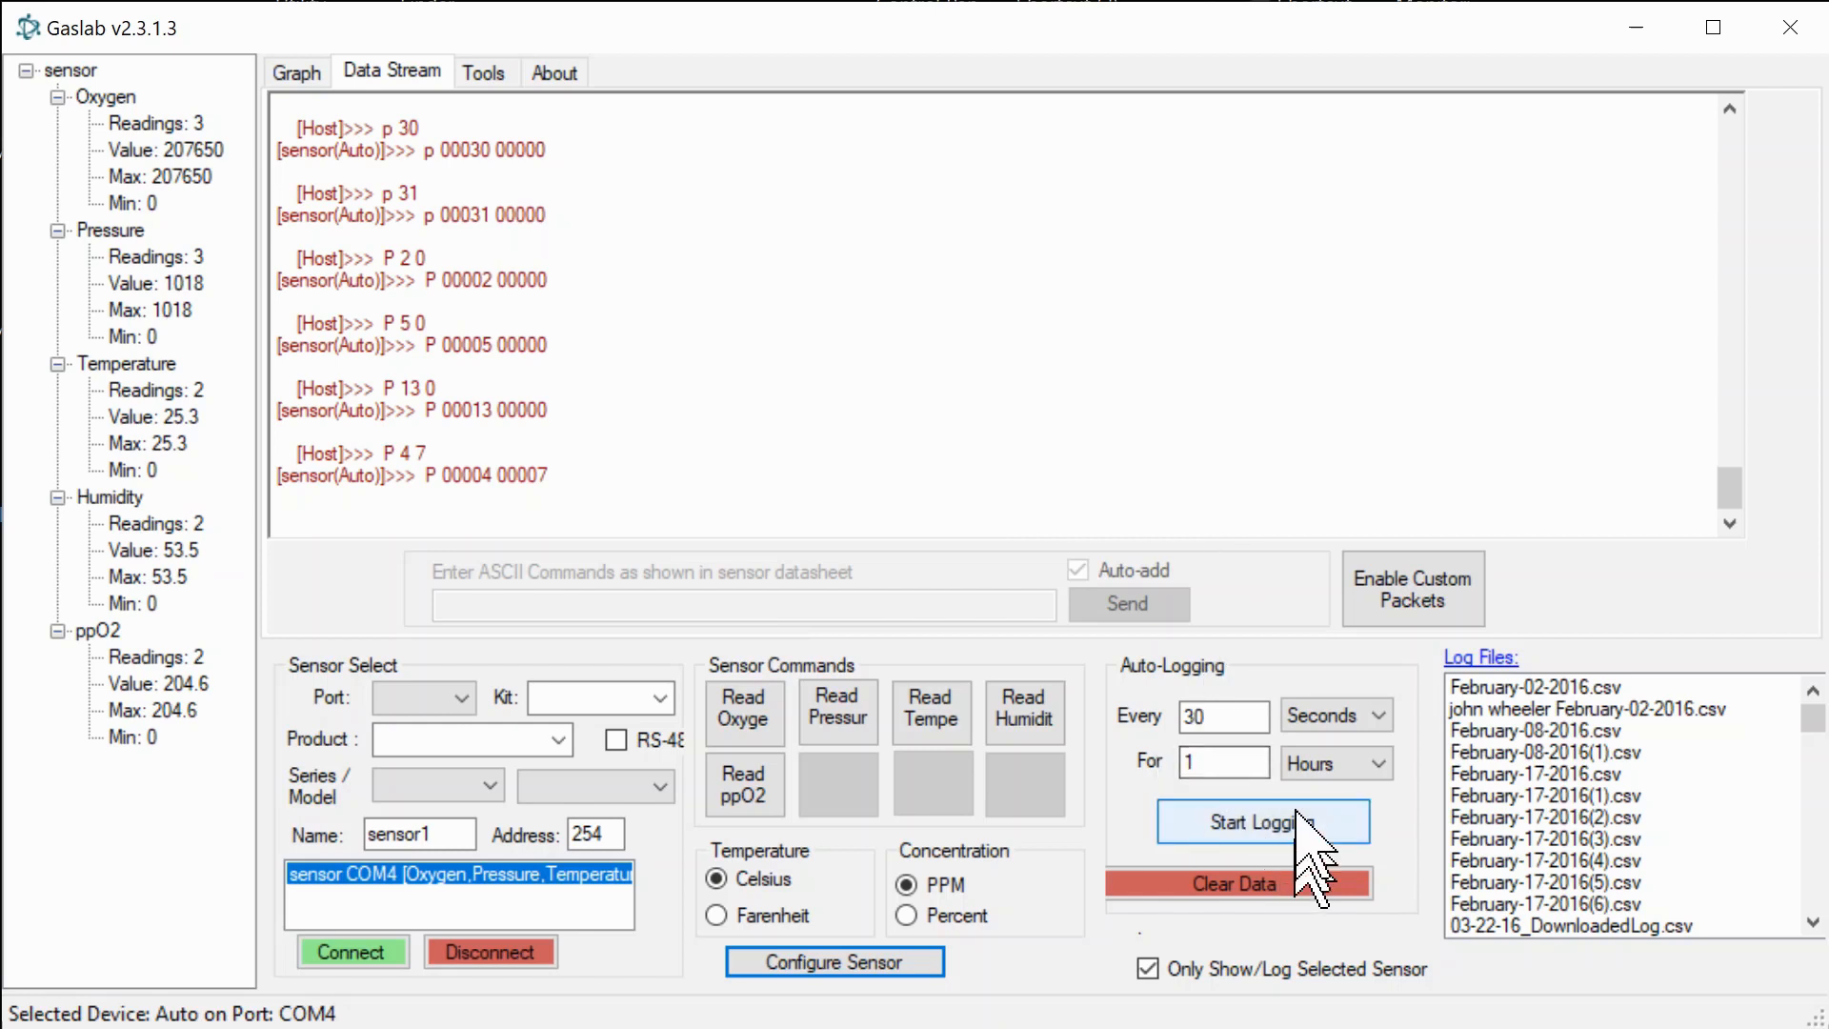
Step: Set auto-logging to every 10 seconds for 1 hour and start logging to January-23-2021(3).csv
double_click(1193, 717)
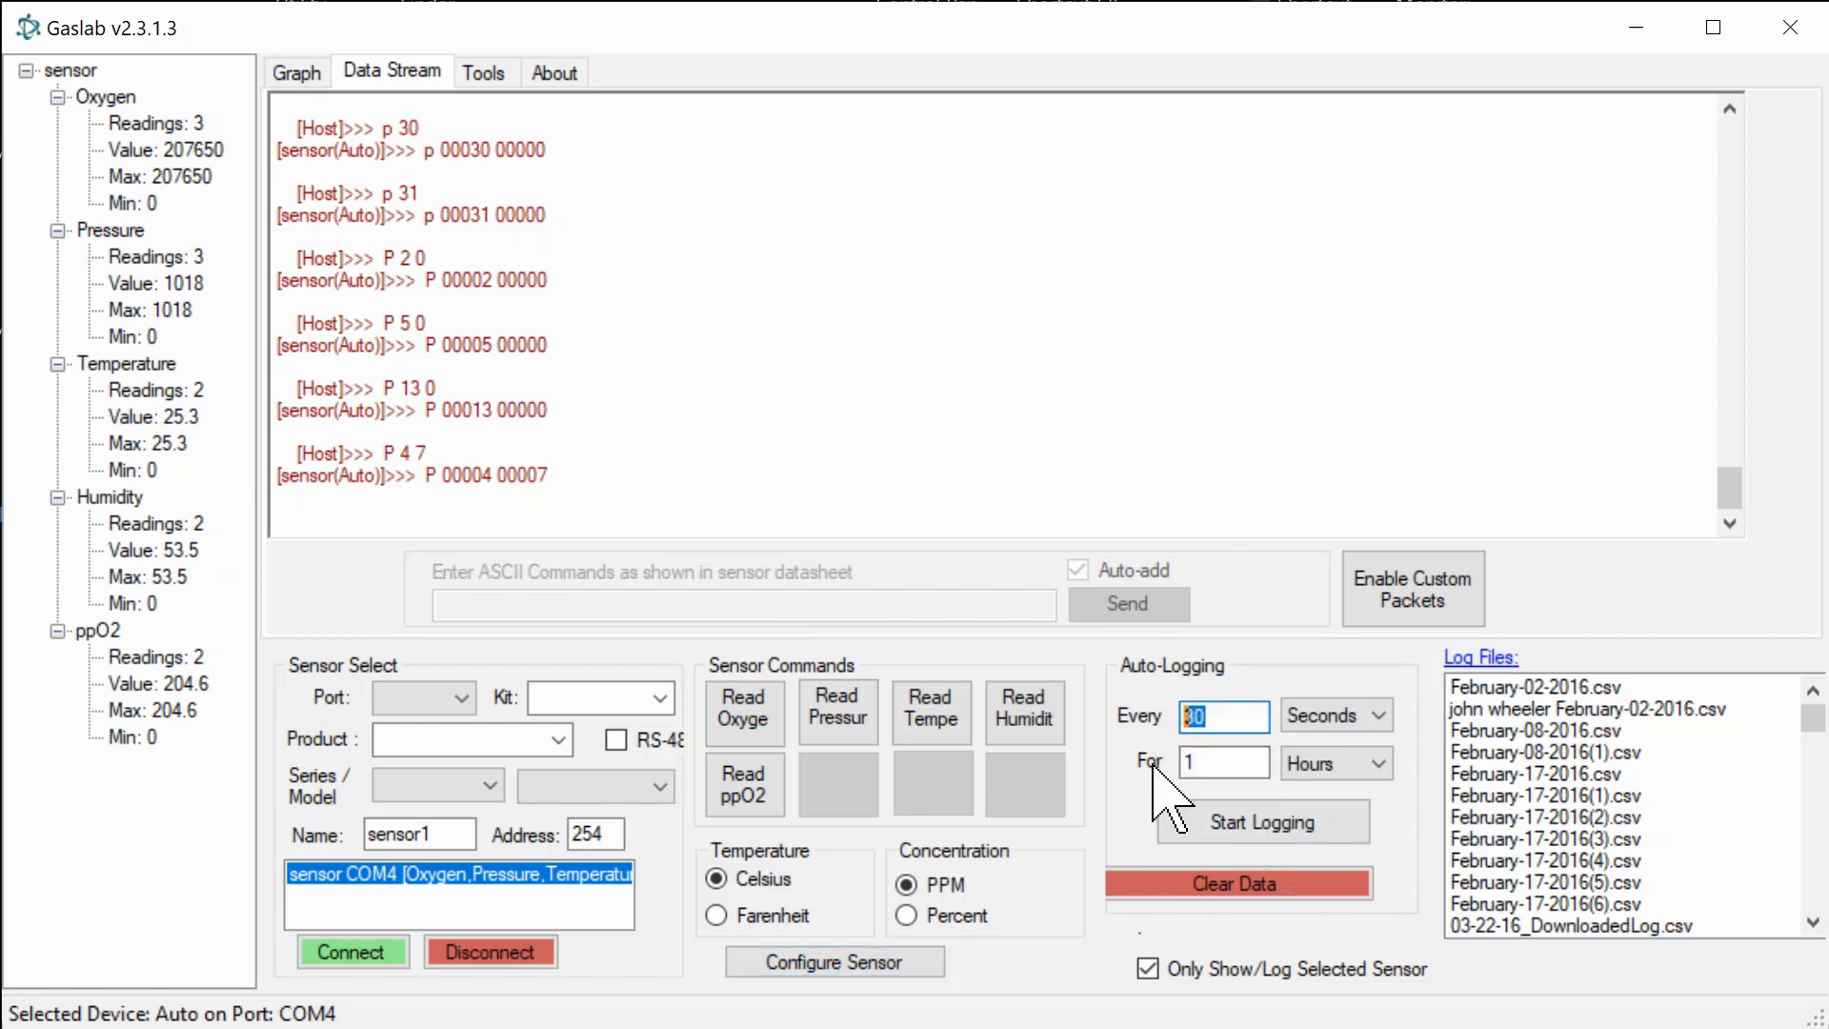
type("1")
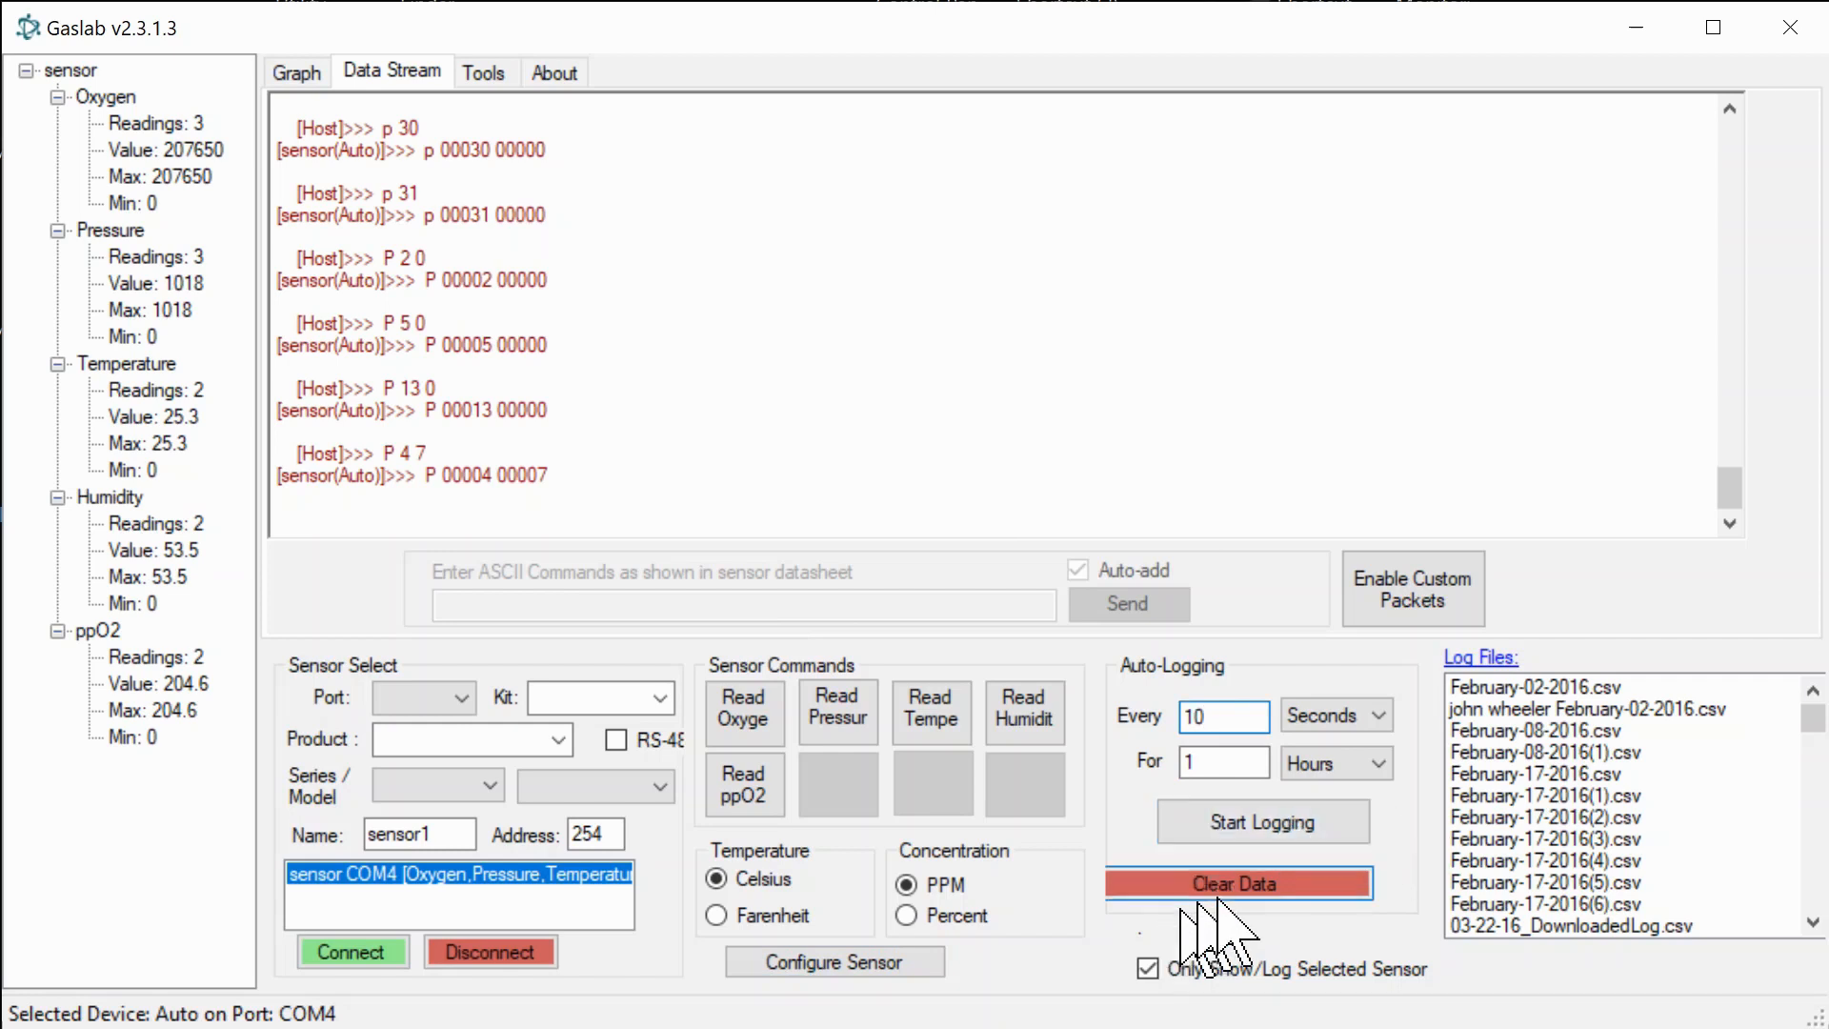
left_click(1257, 835)
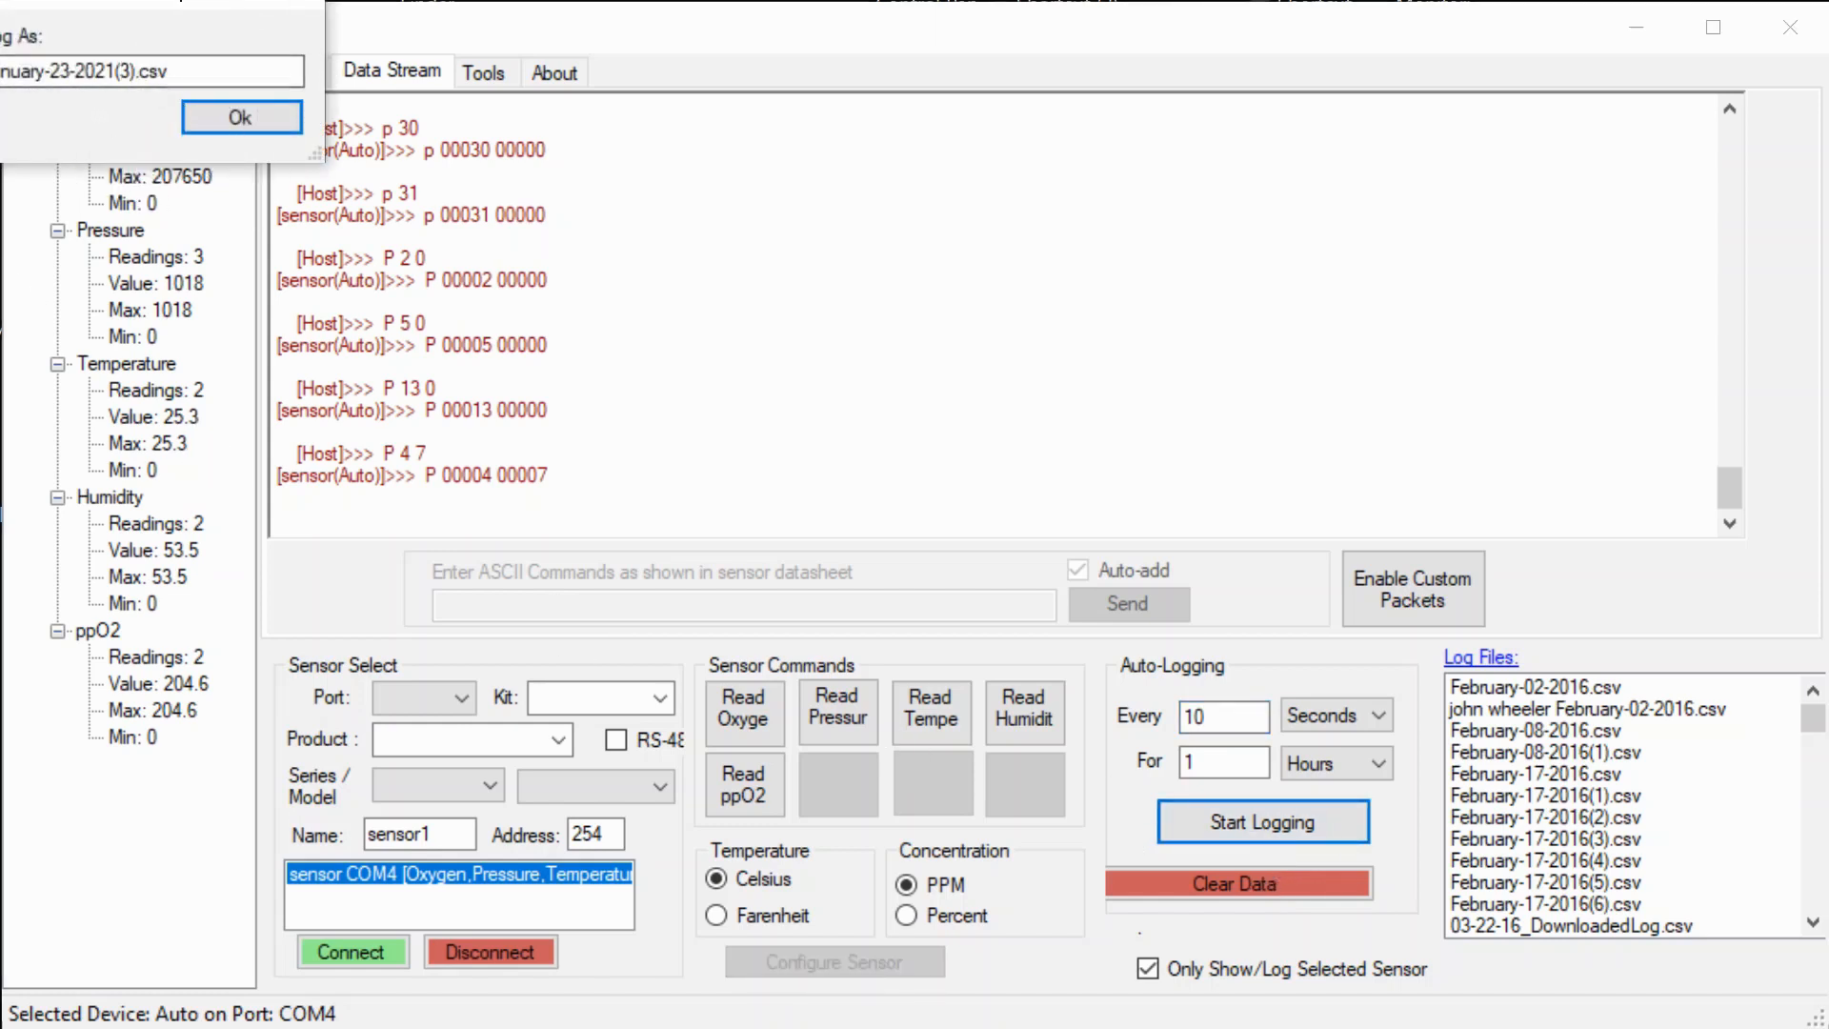
left_click_drag(182, 3, 1151, 255)
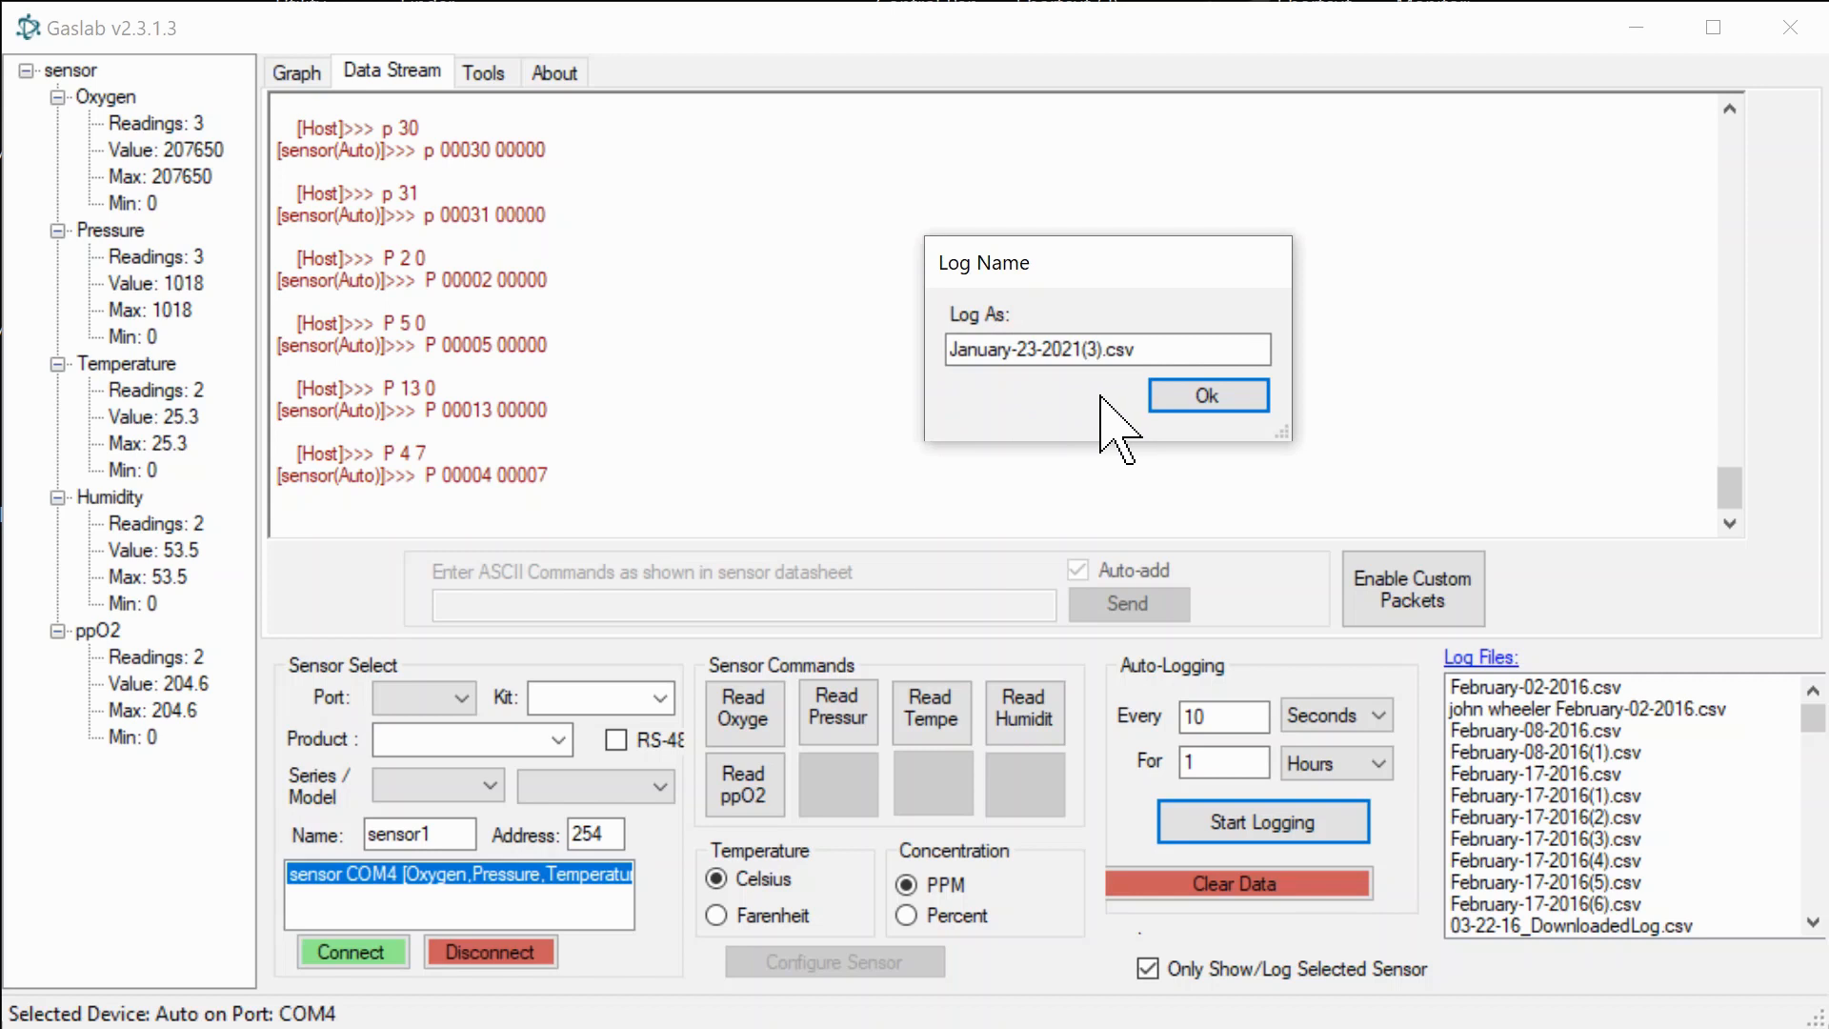
left_click(1206, 398)
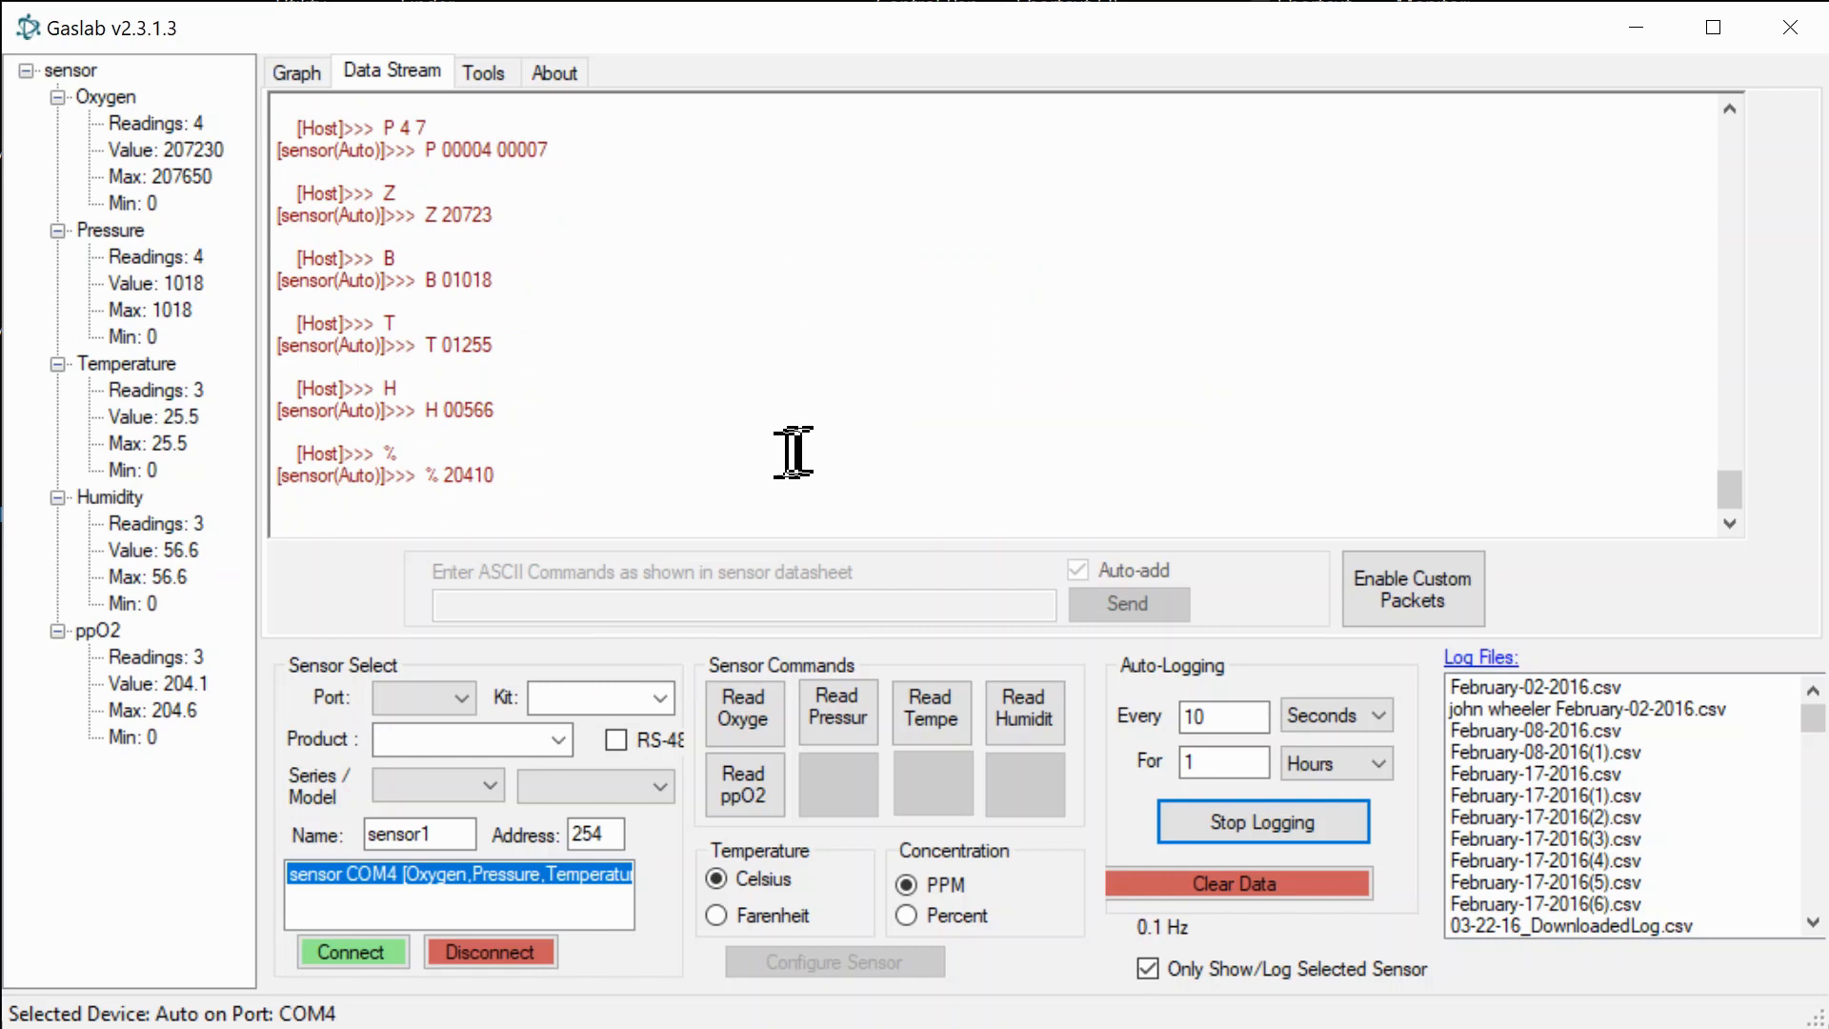
Step: Display the real-time gas level graph while readings are logged, and stop the logging
left_click(300, 82)
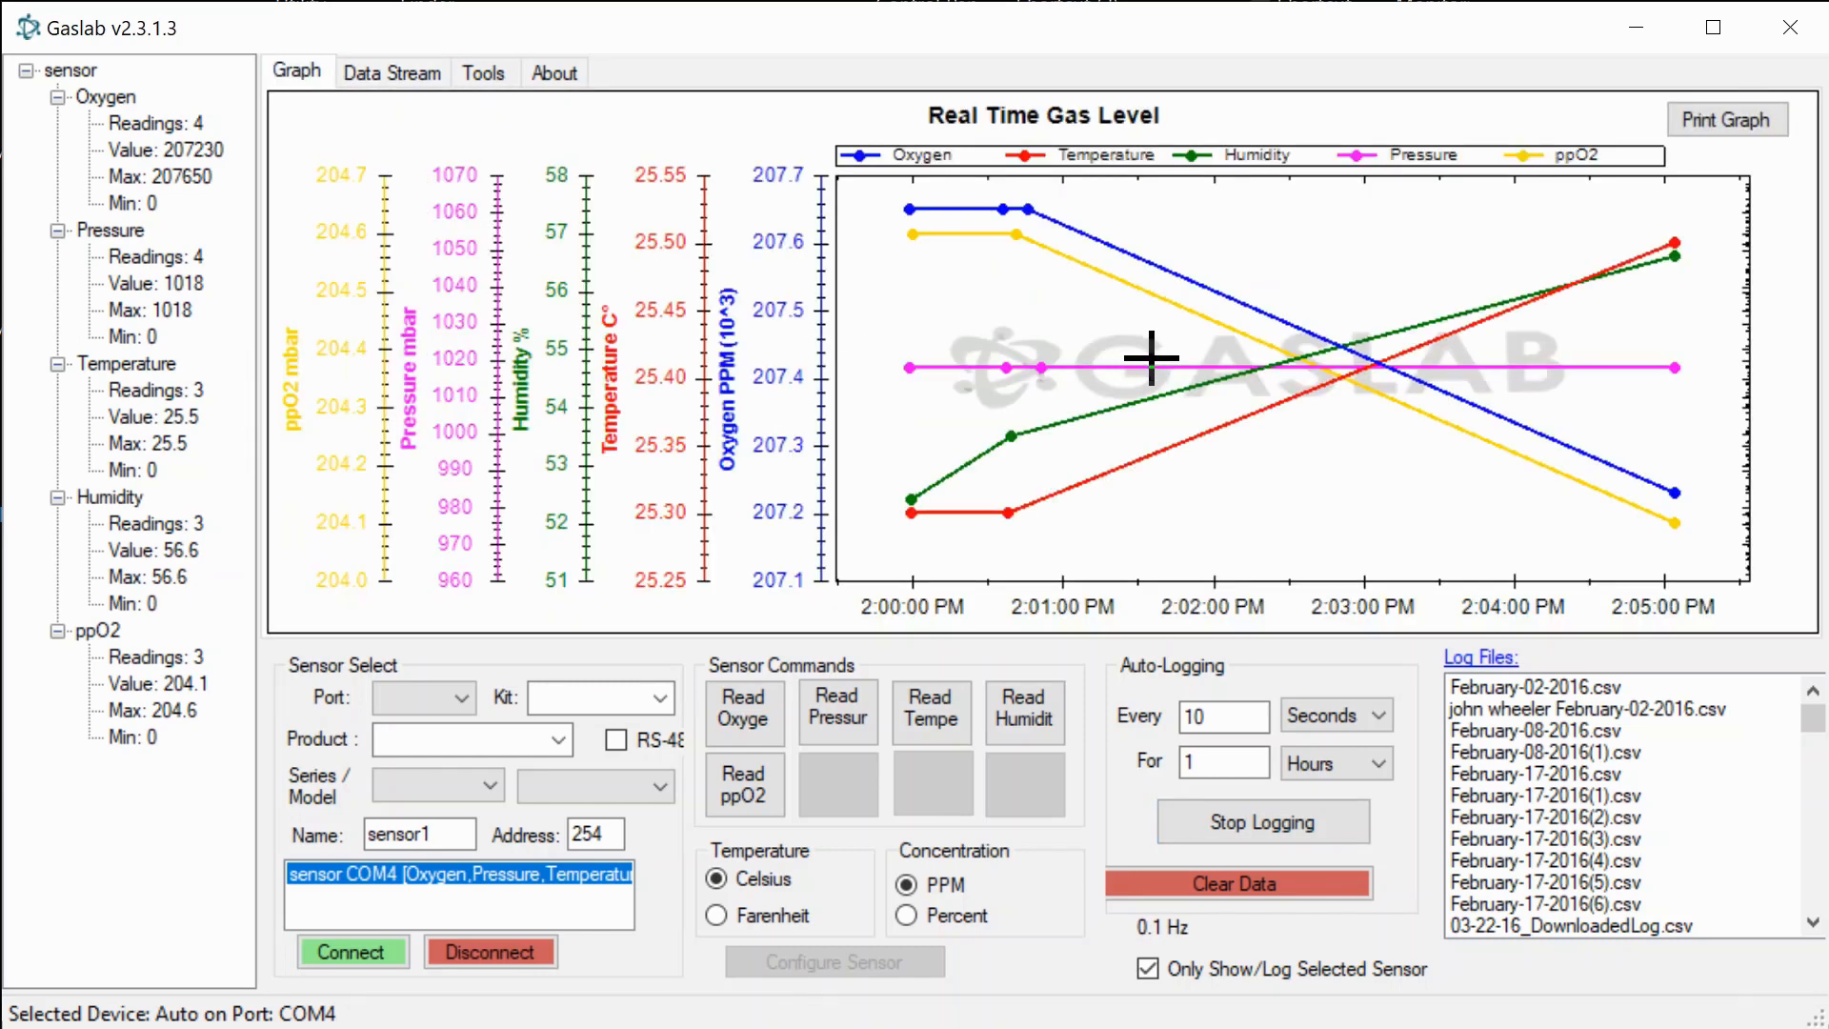
mouse_move(1667, 514)
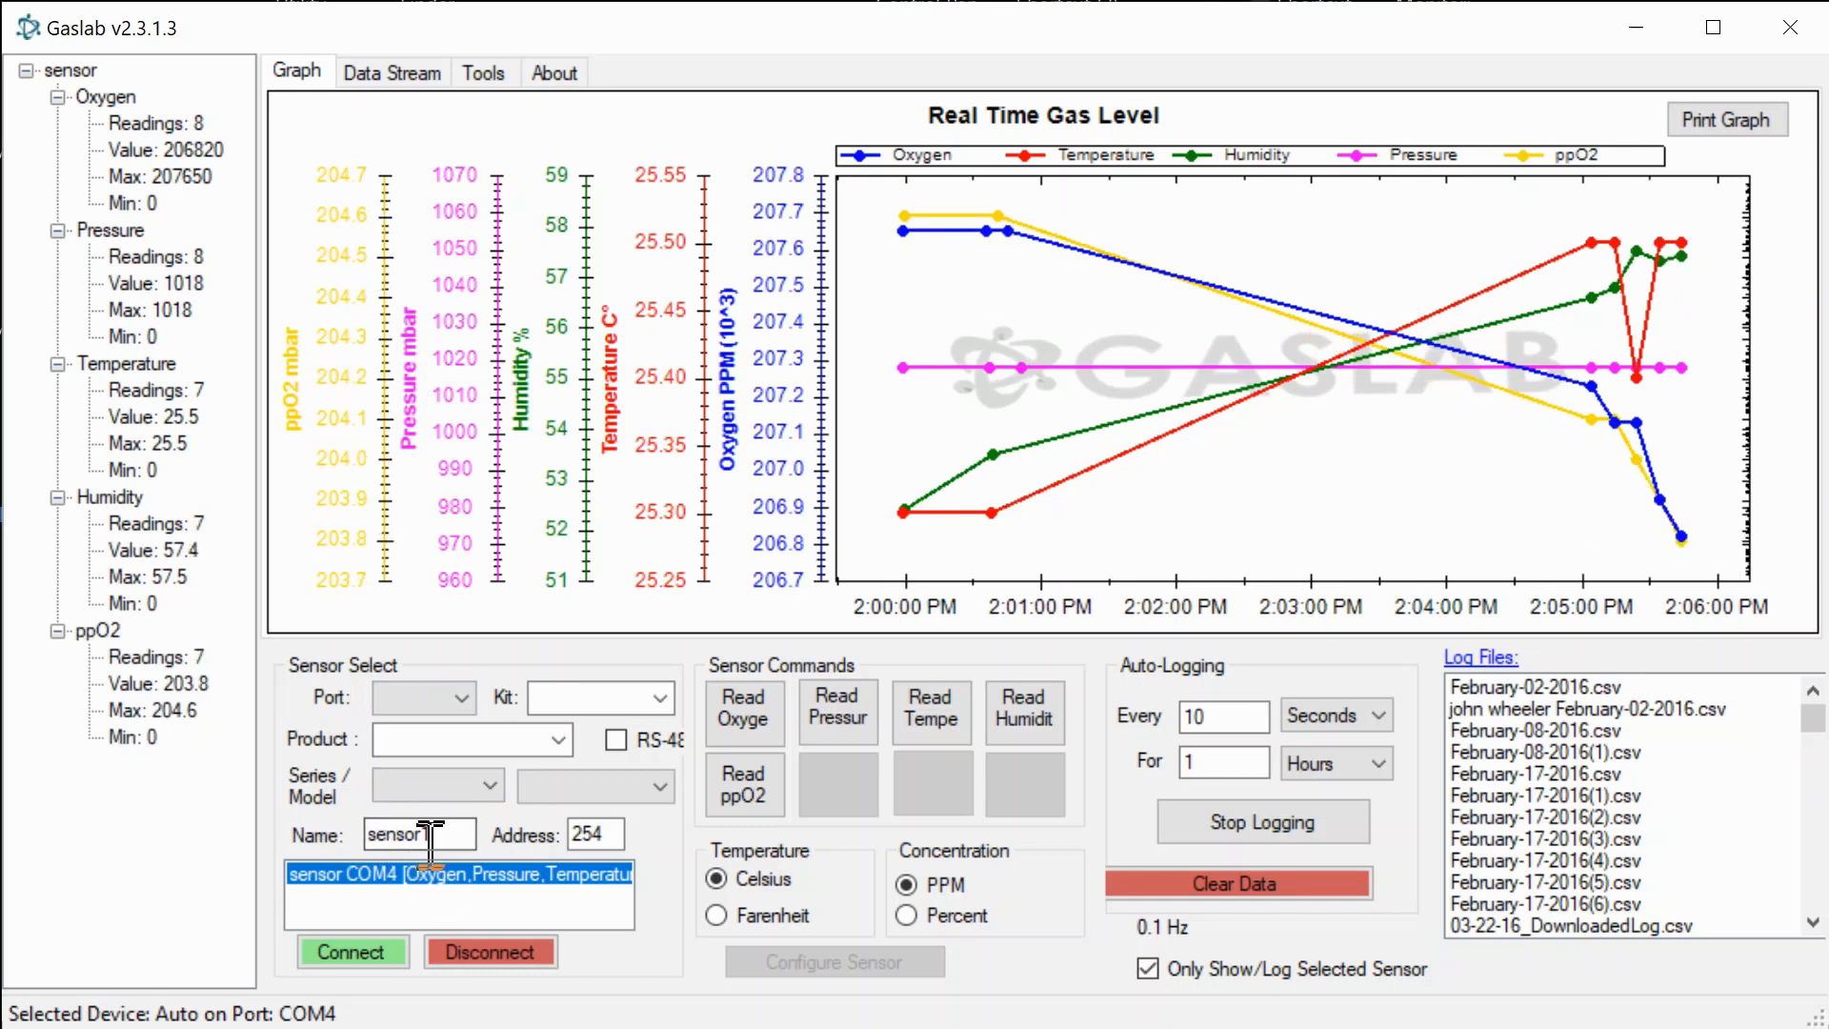
left_click_drag(434, 834, 370, 834)
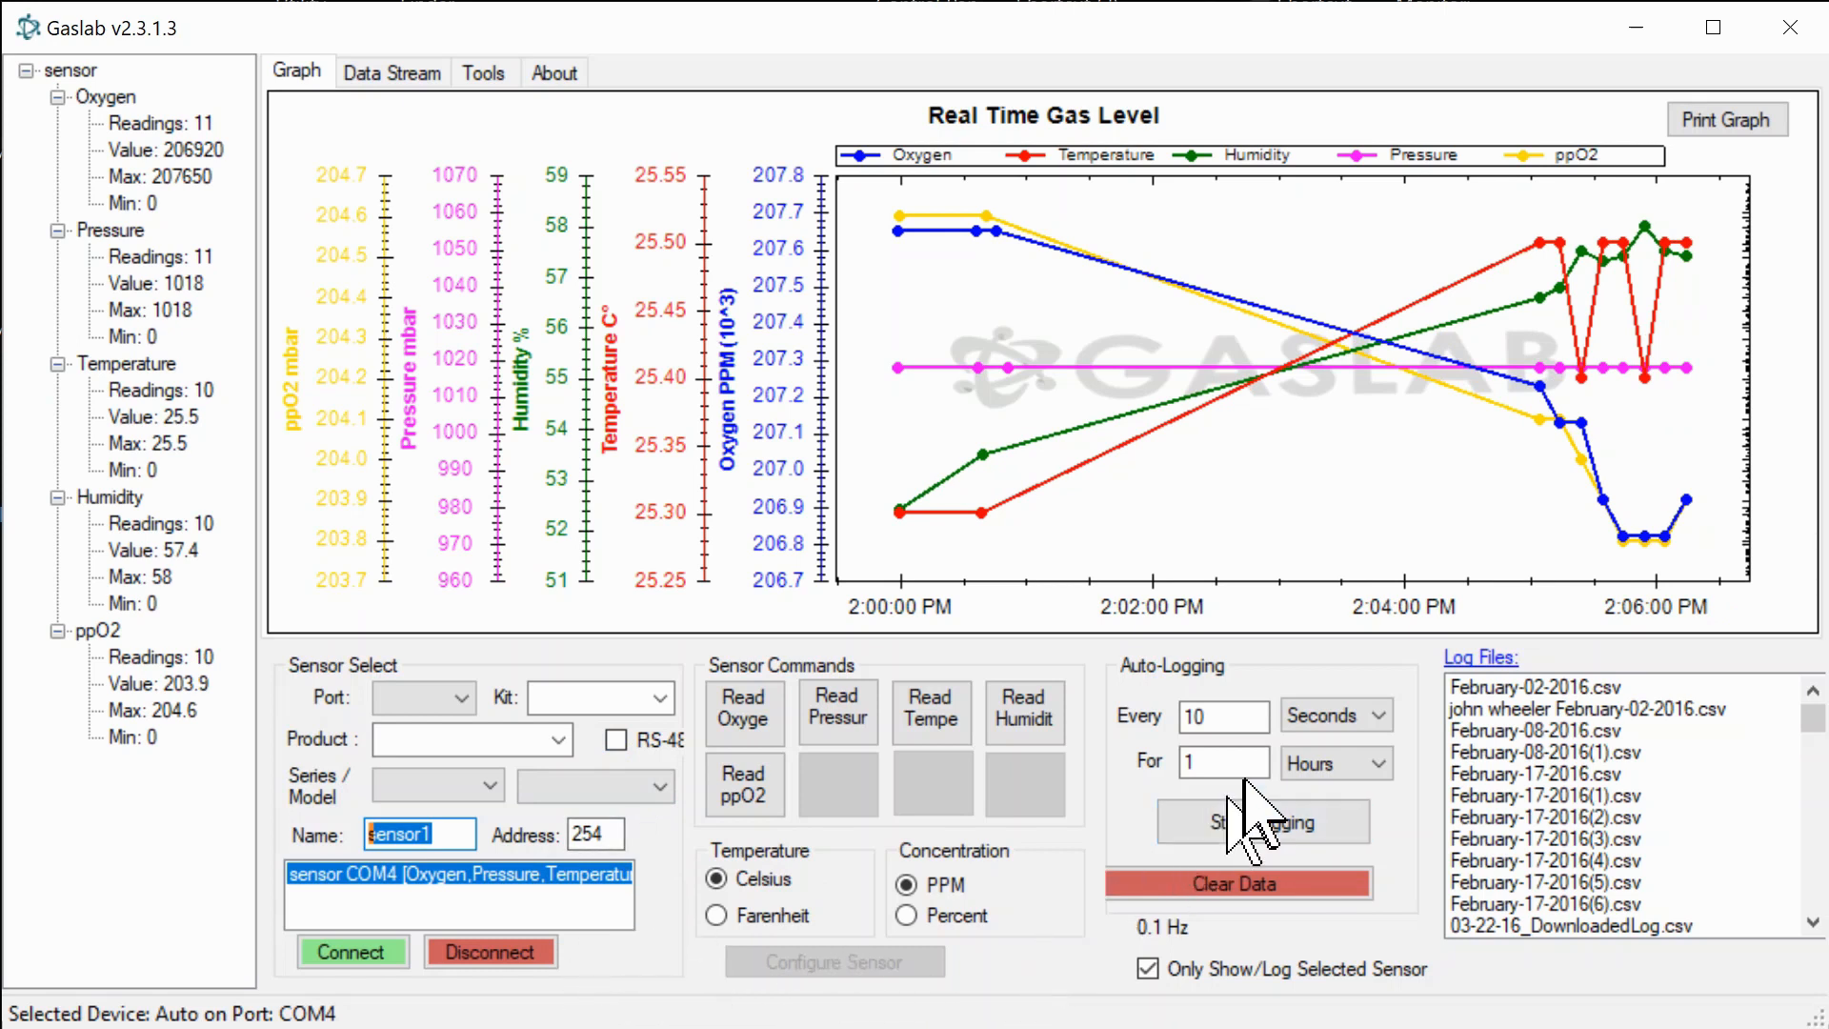
left_click(1267, 821)
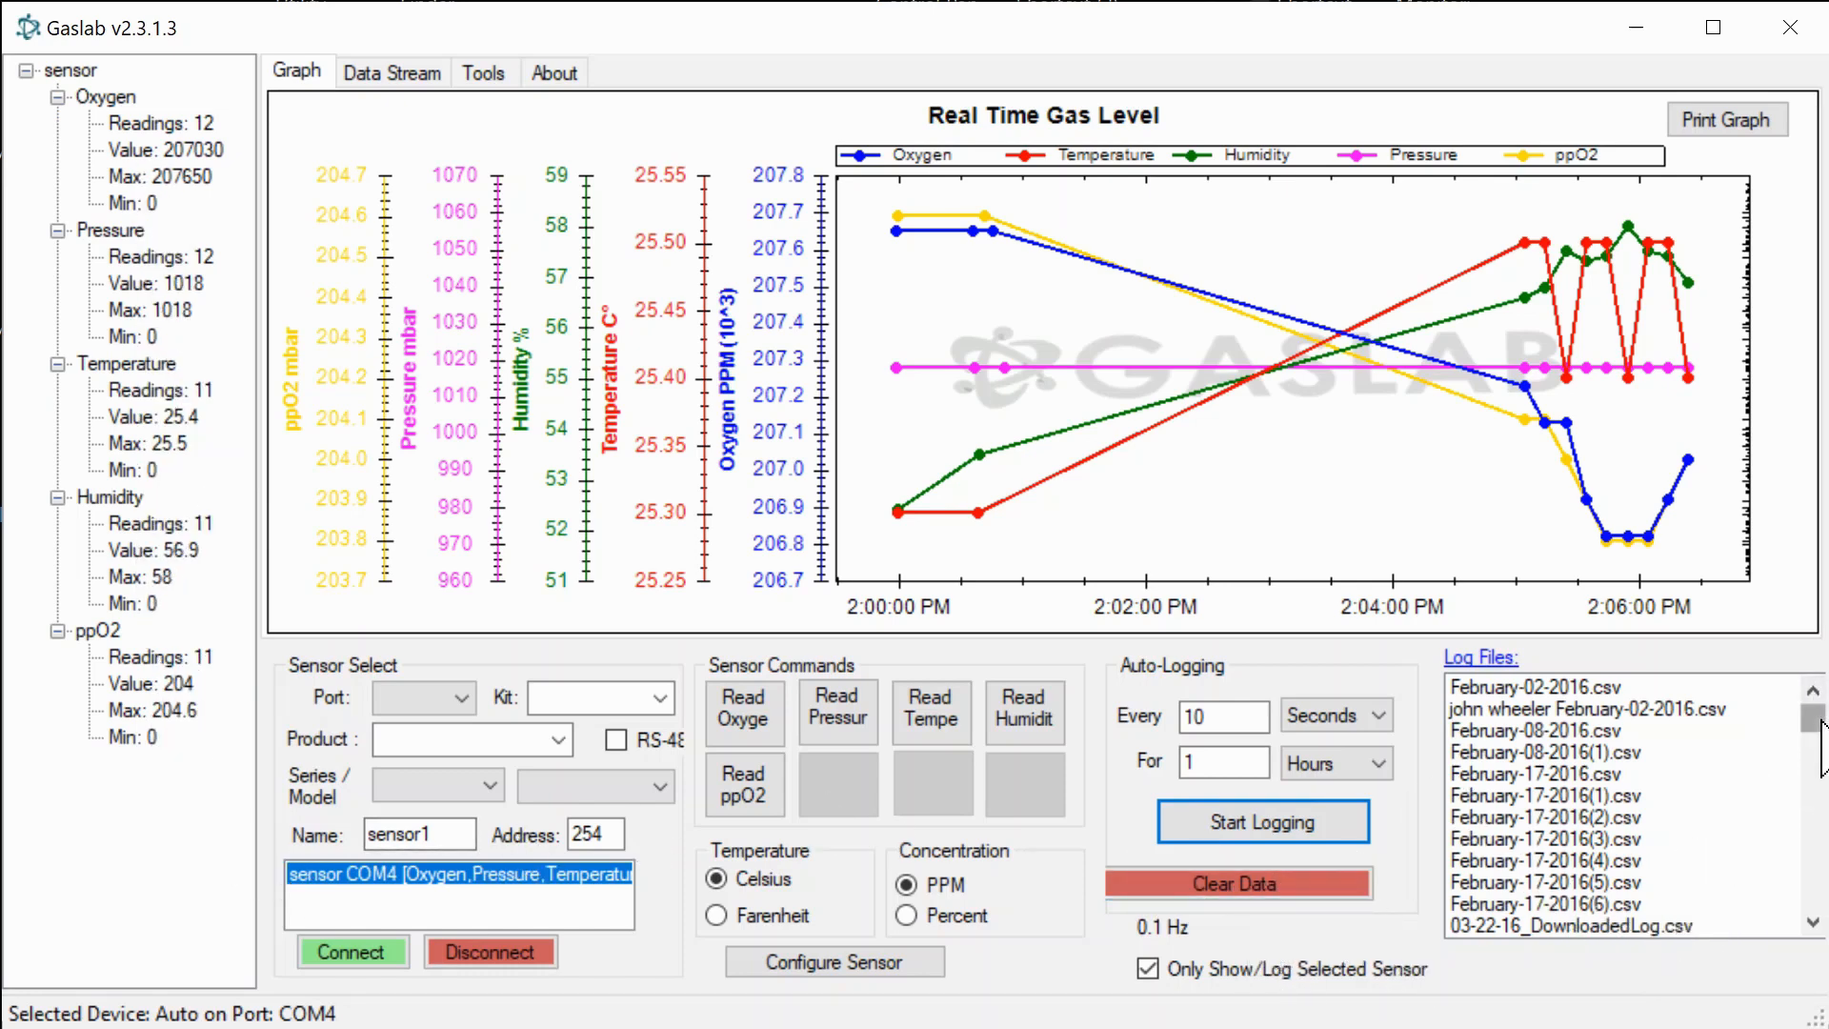
Step: Open the January-23-2021(3).csv log file in Excel and examine its rows of sensor readings
left_click_drag(1812, 722, 1803, 892)
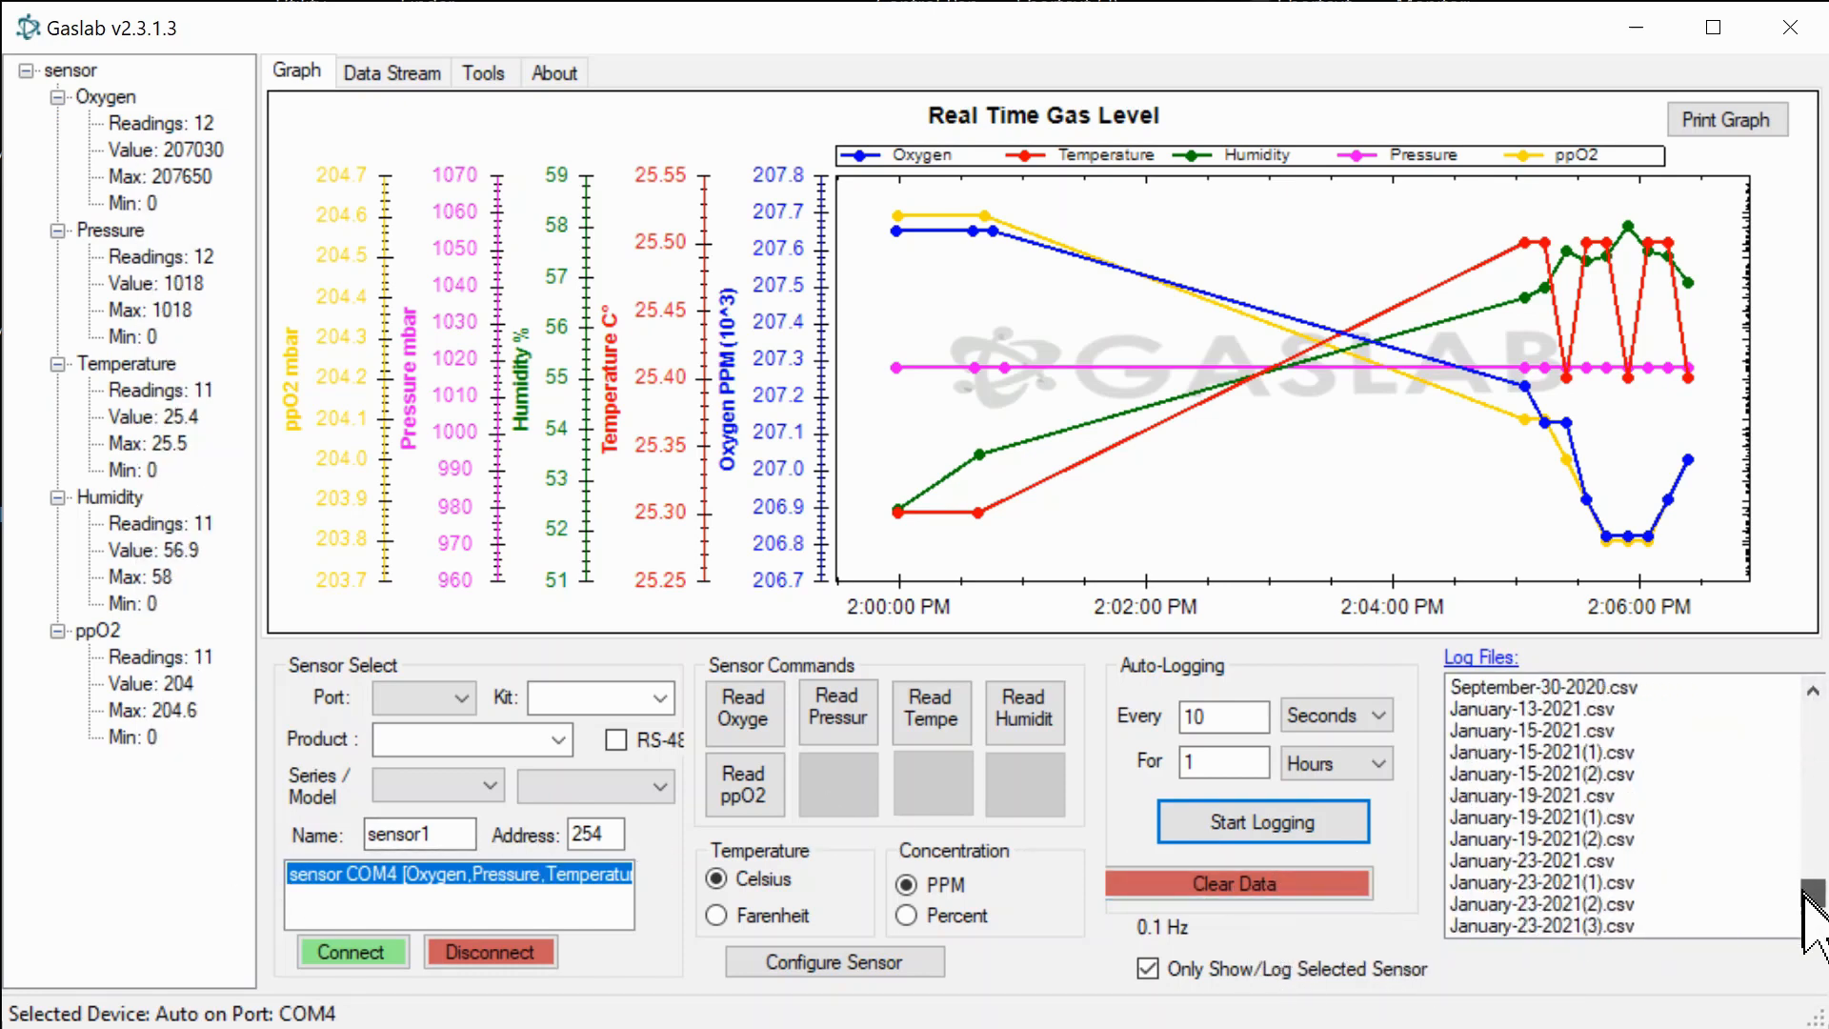
left_click(1569, 925)
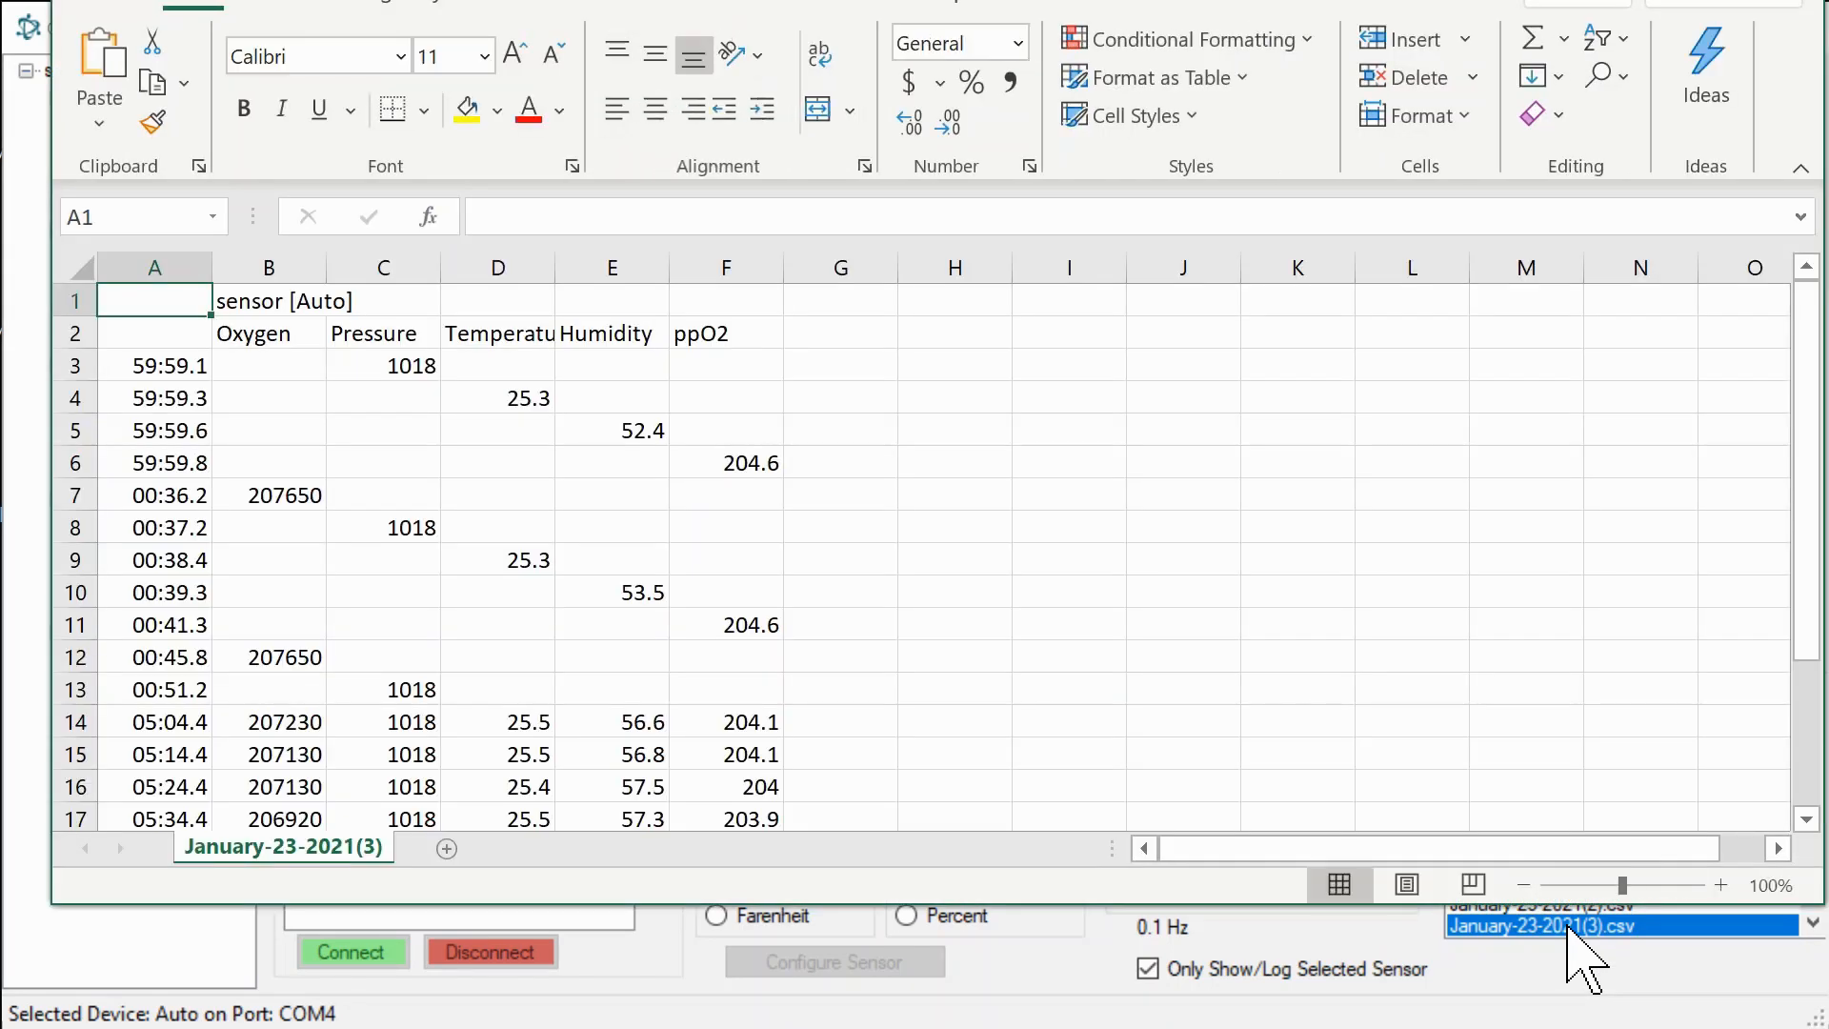
scroll(1332, 551, "down", 3)
scroll(1331, 551, "up", 3)
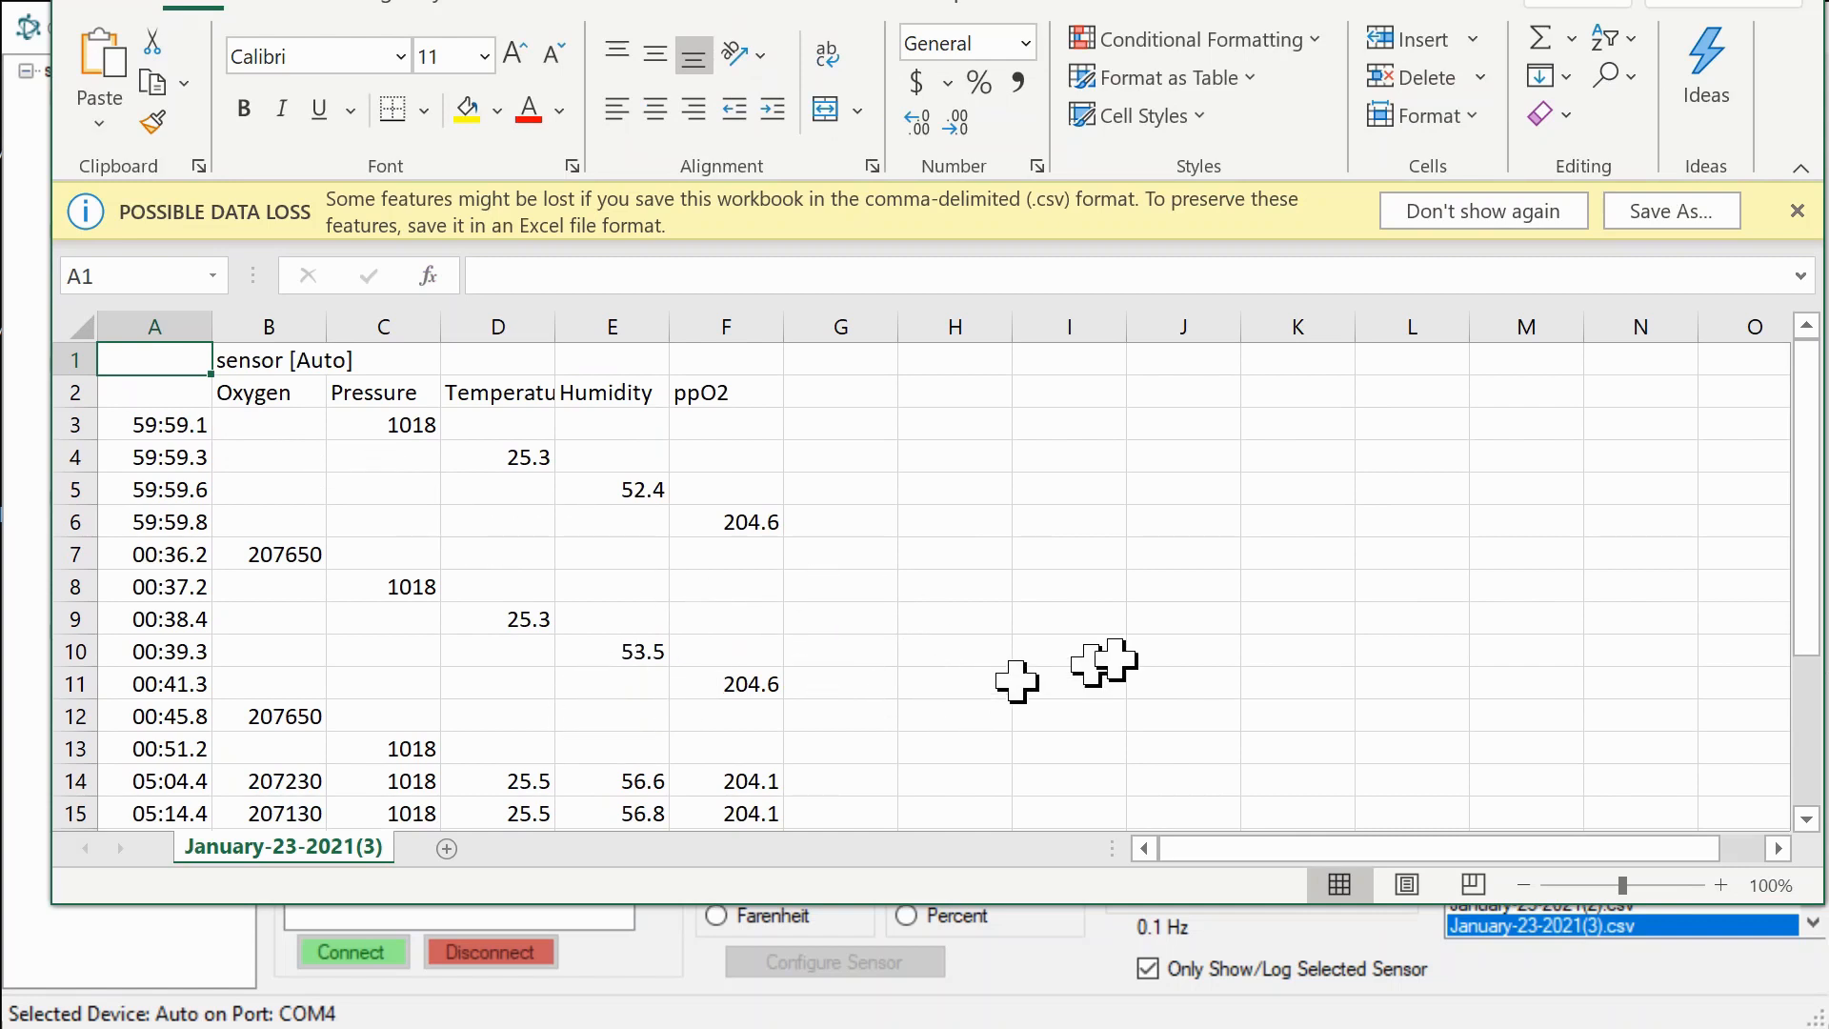
scroll(844, 653, "down", 3)
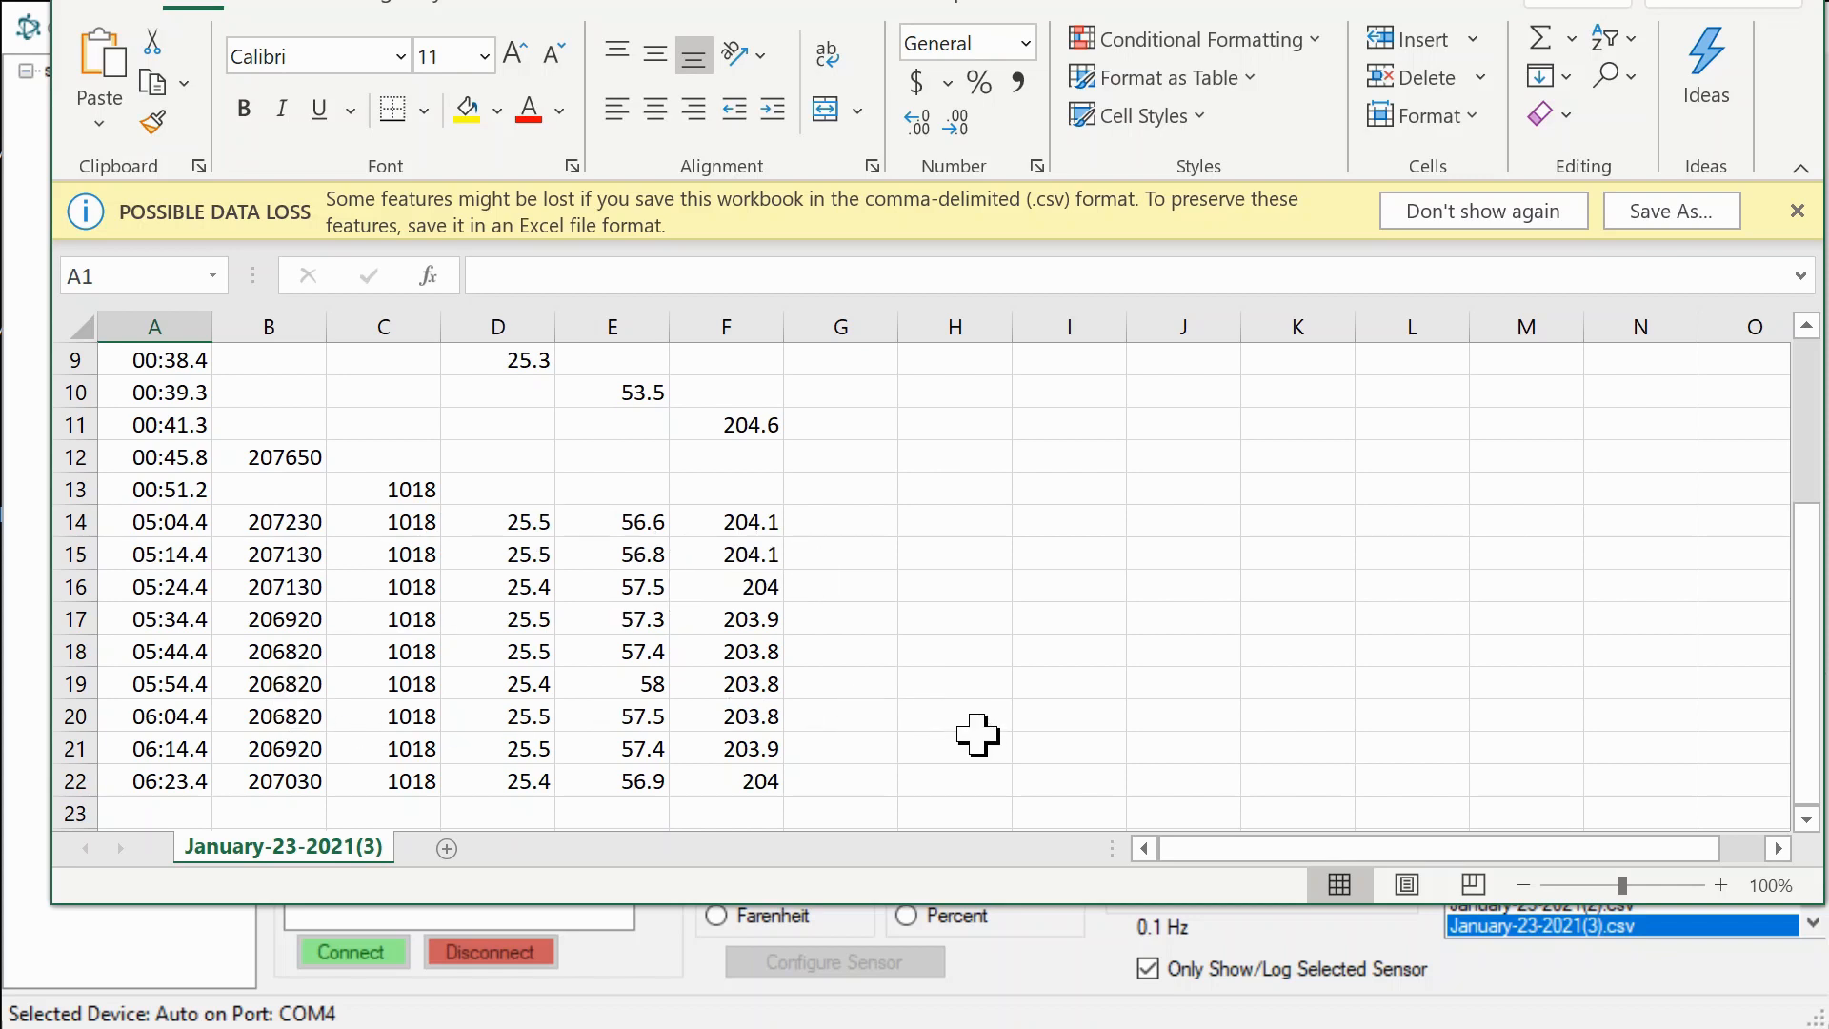
scroll(991, 617, "up", 3)
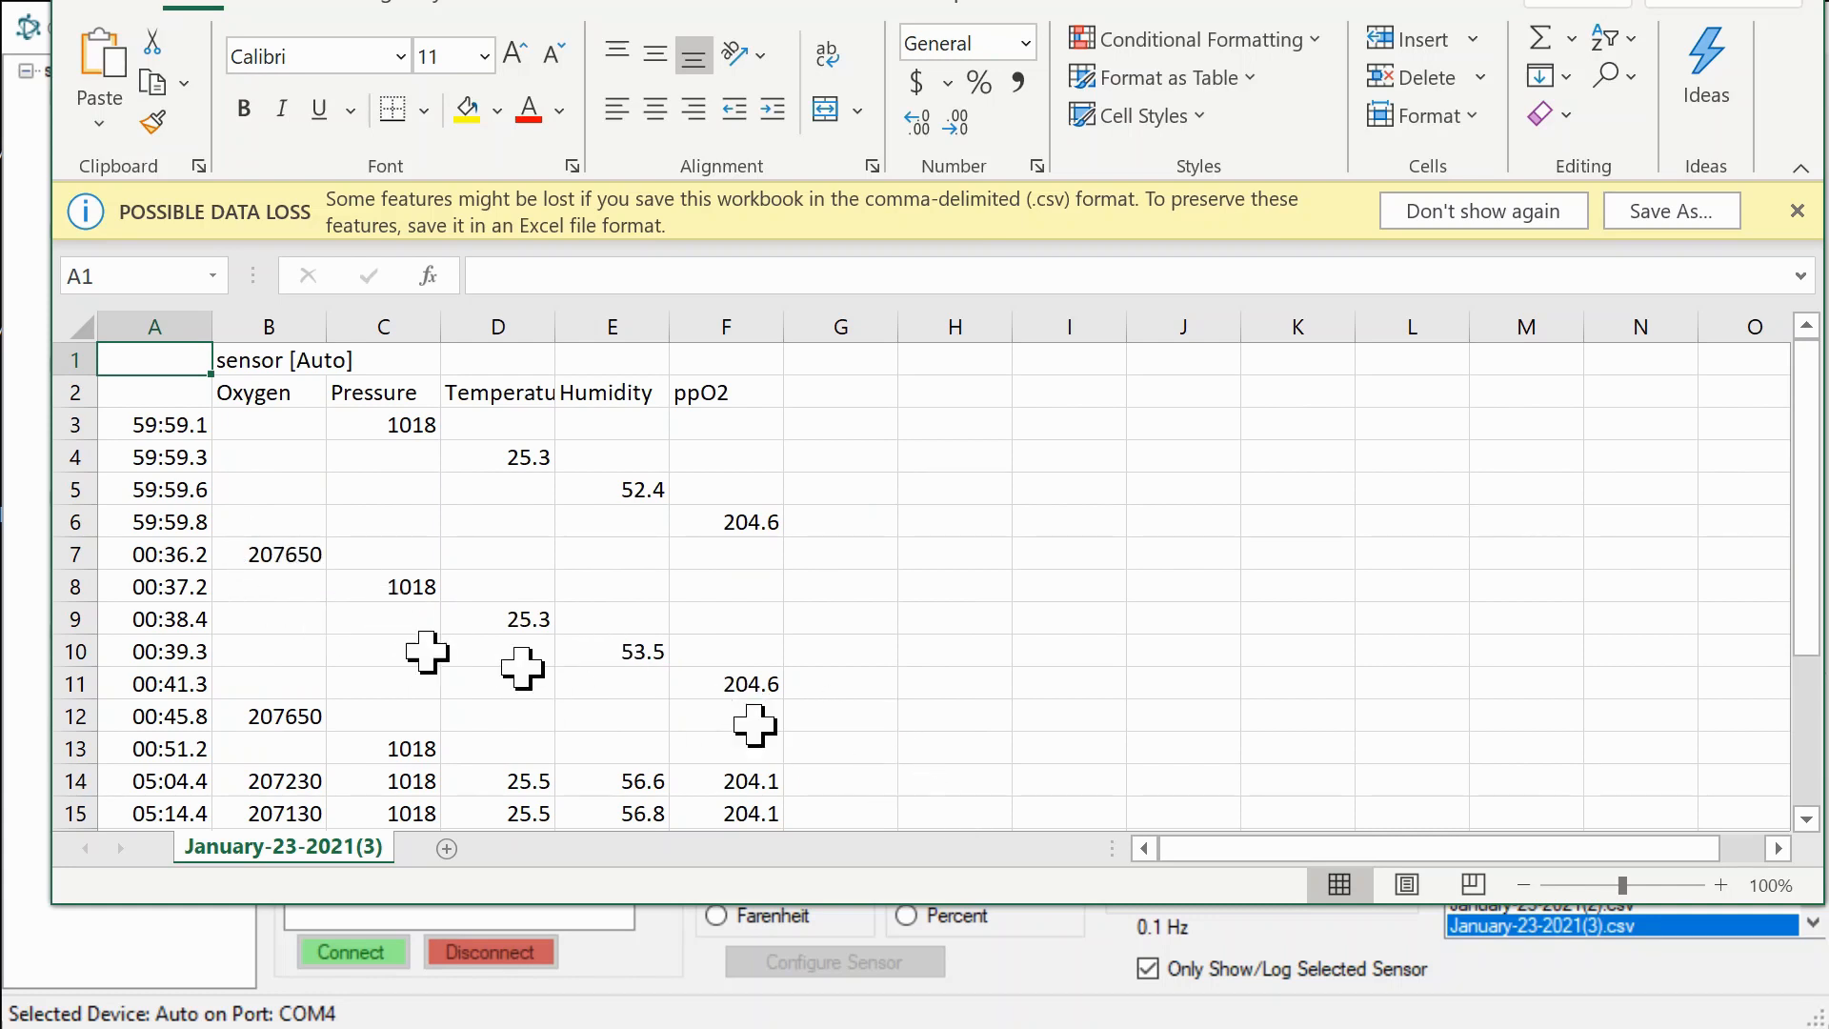
scroll(651, 671, "down", 3)
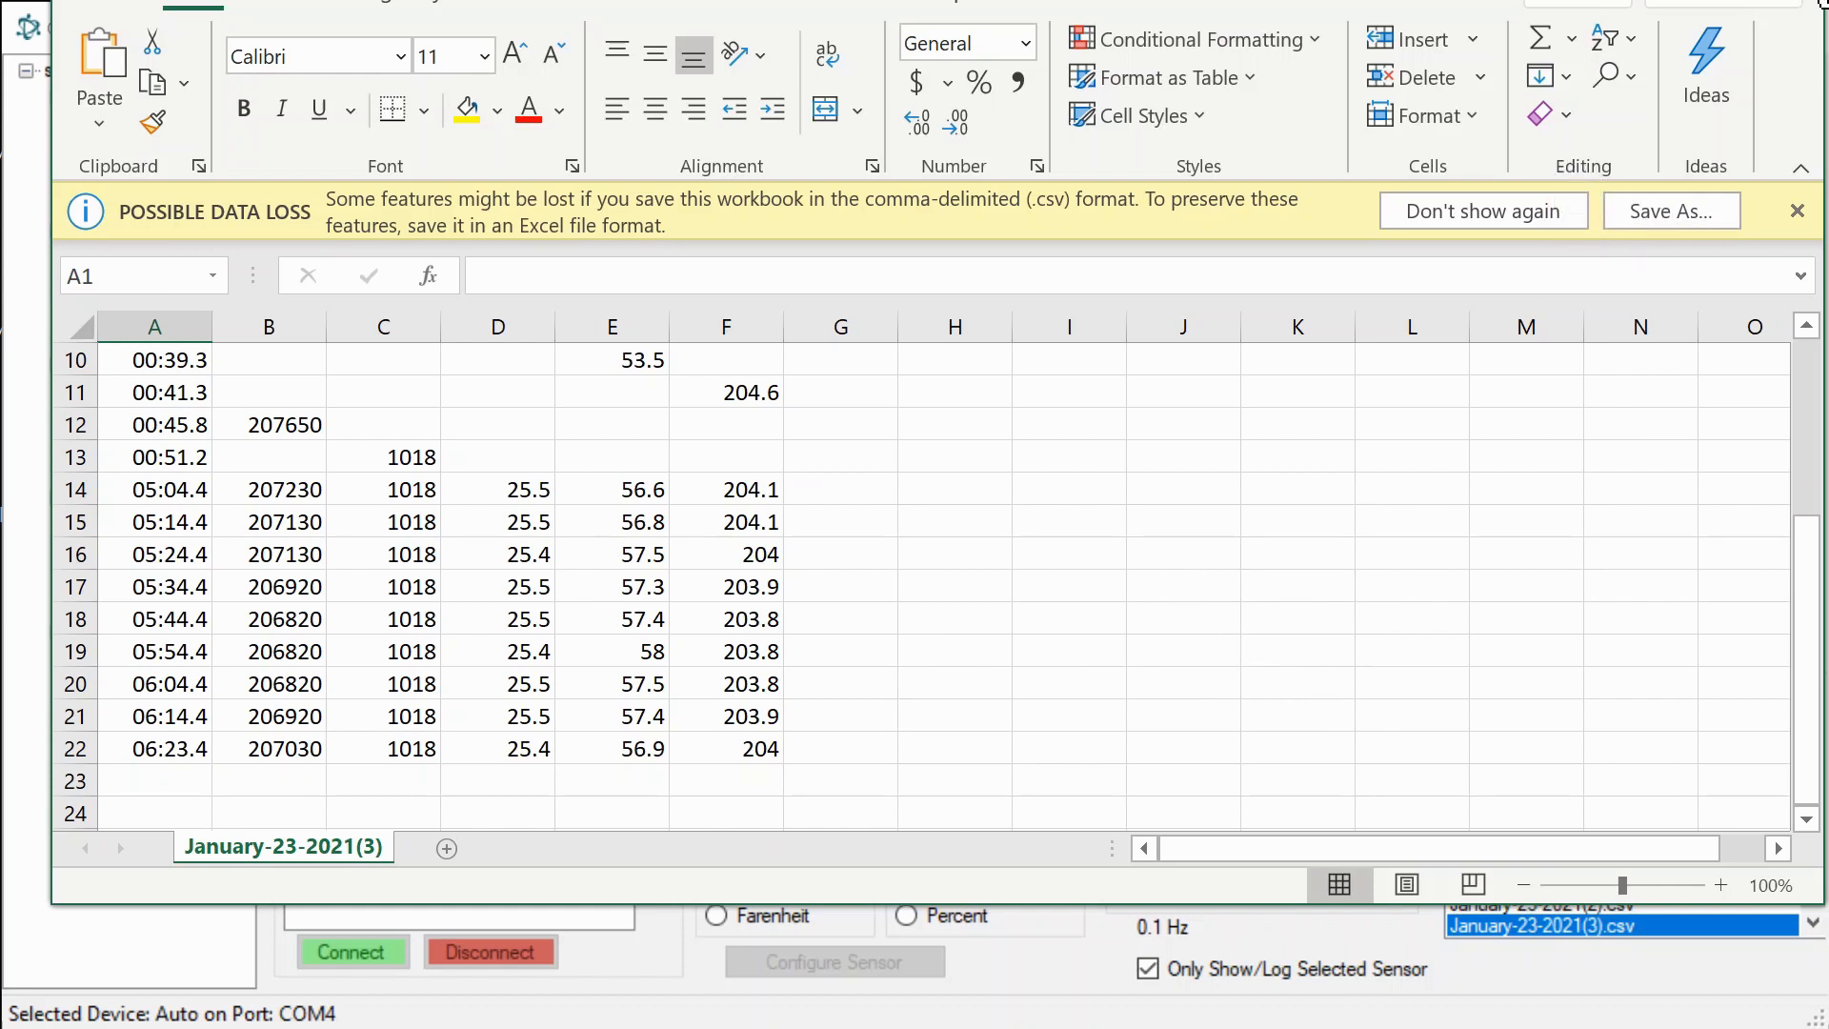
Step: Close the January-23-2021(3).csv workbook and return from the log view to the live sensor view
left_click(1814, 3)
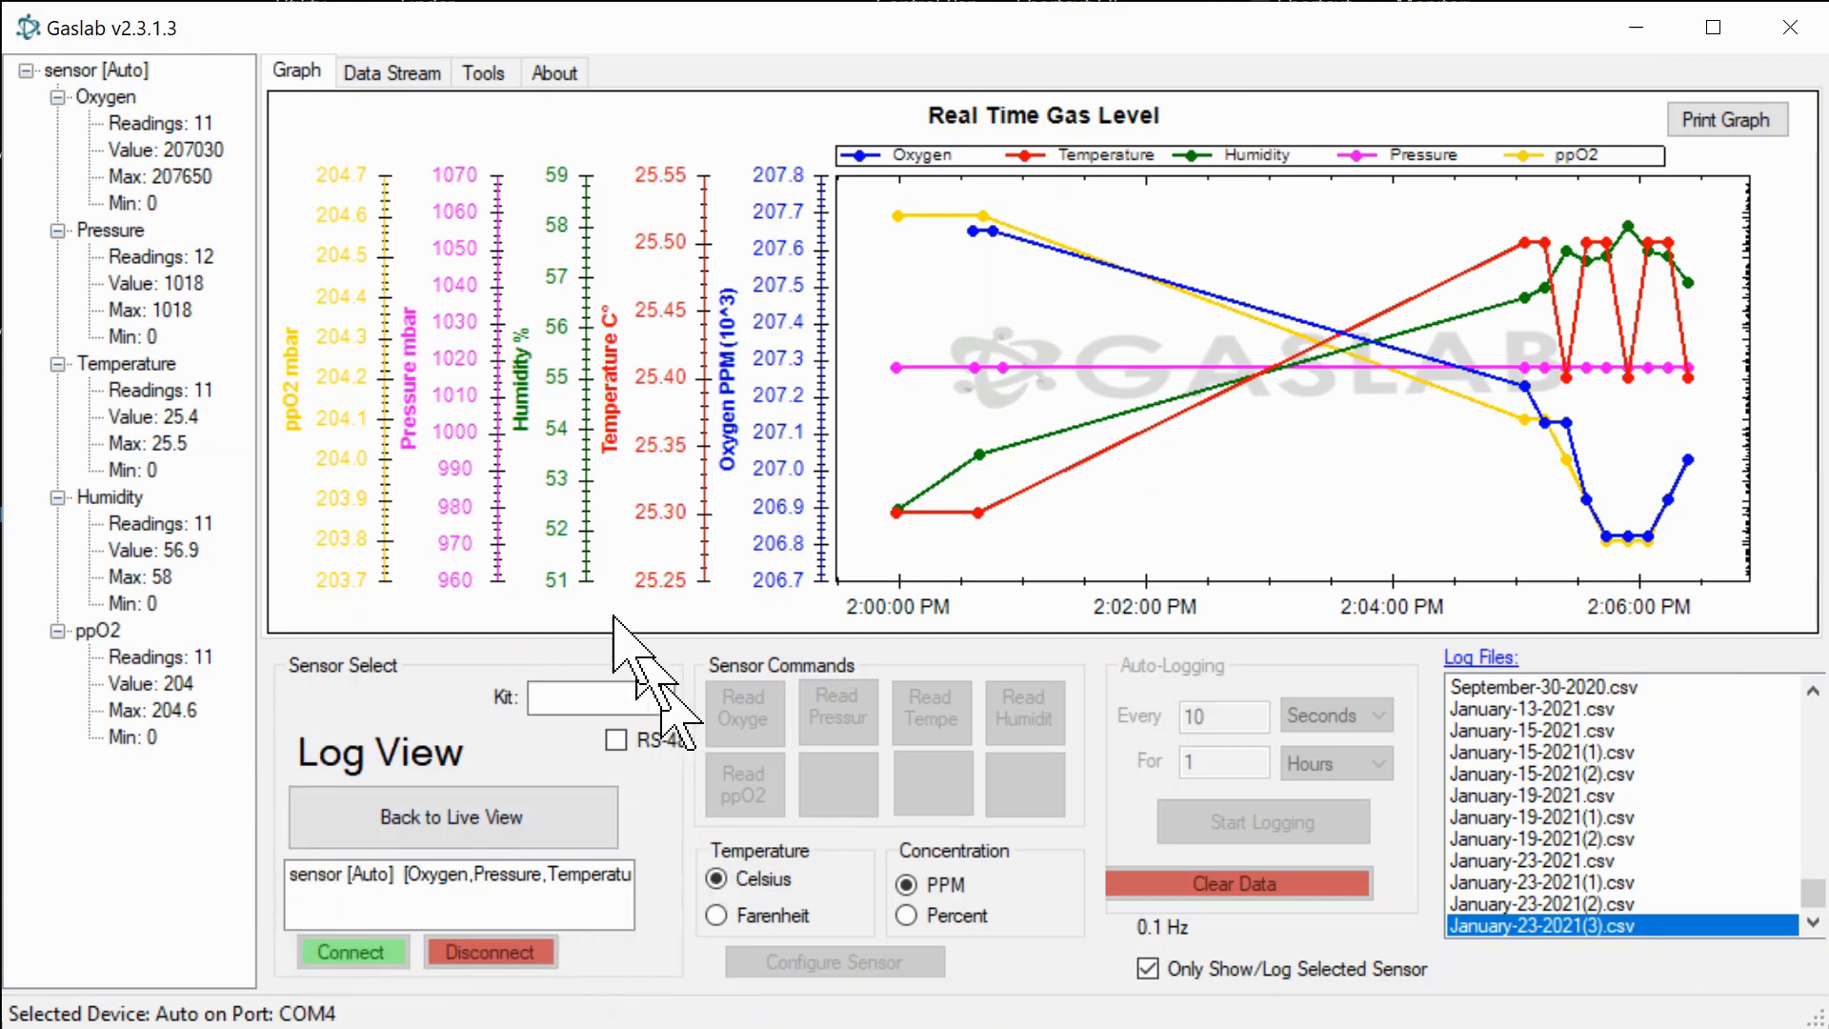
left_click(432, 806)
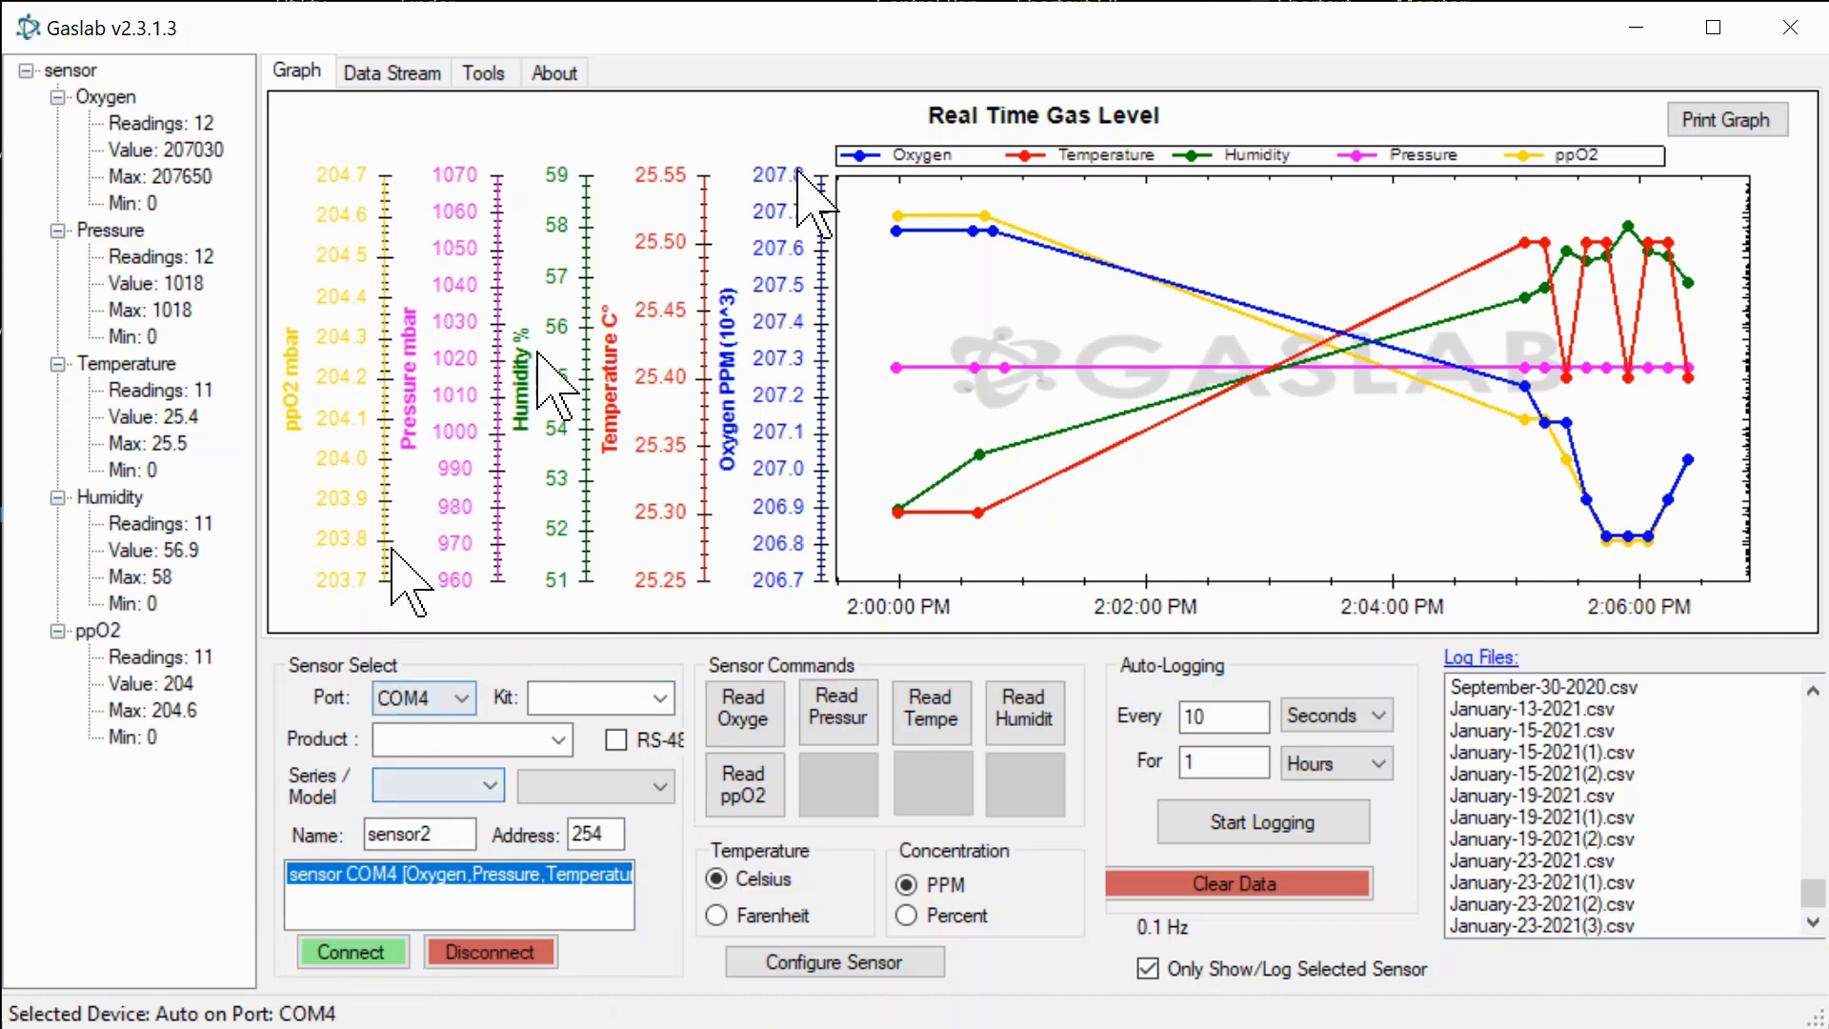
Step: Take several additional oxygen readings from the connected sensor
left_click(746, 707)
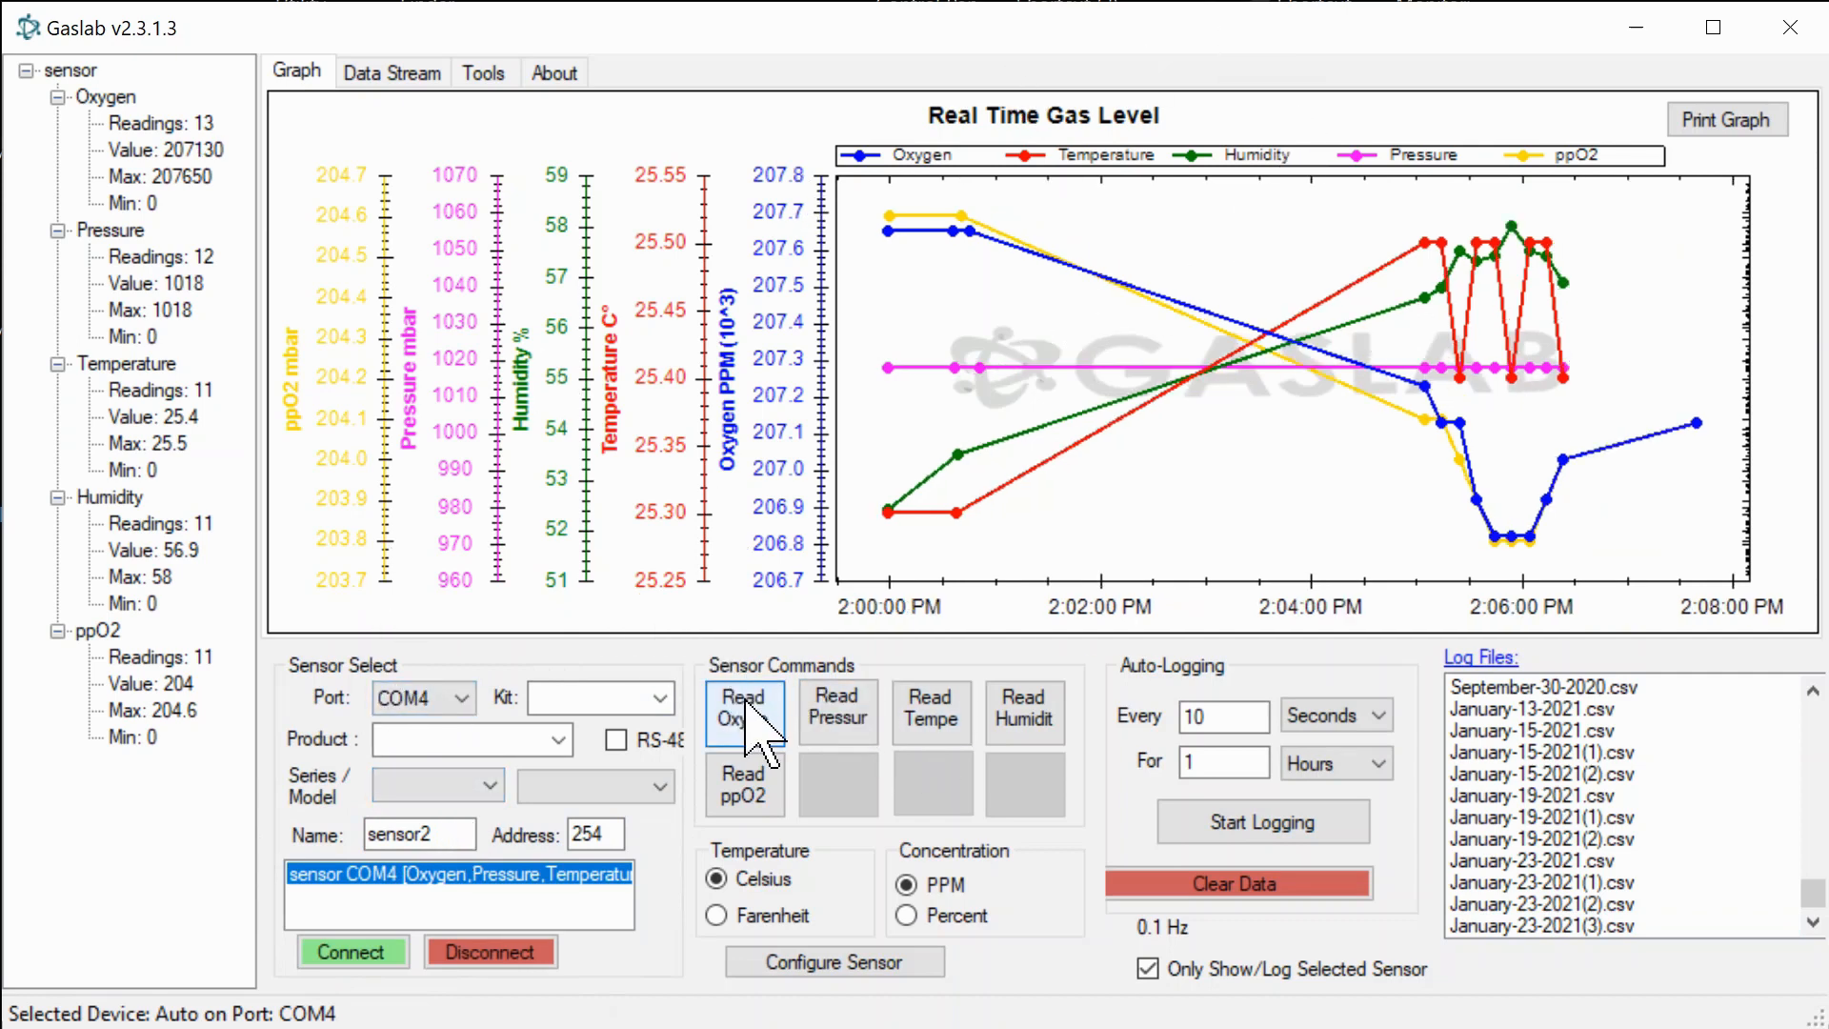
left_click(748, 702)
left_click(748, 702)
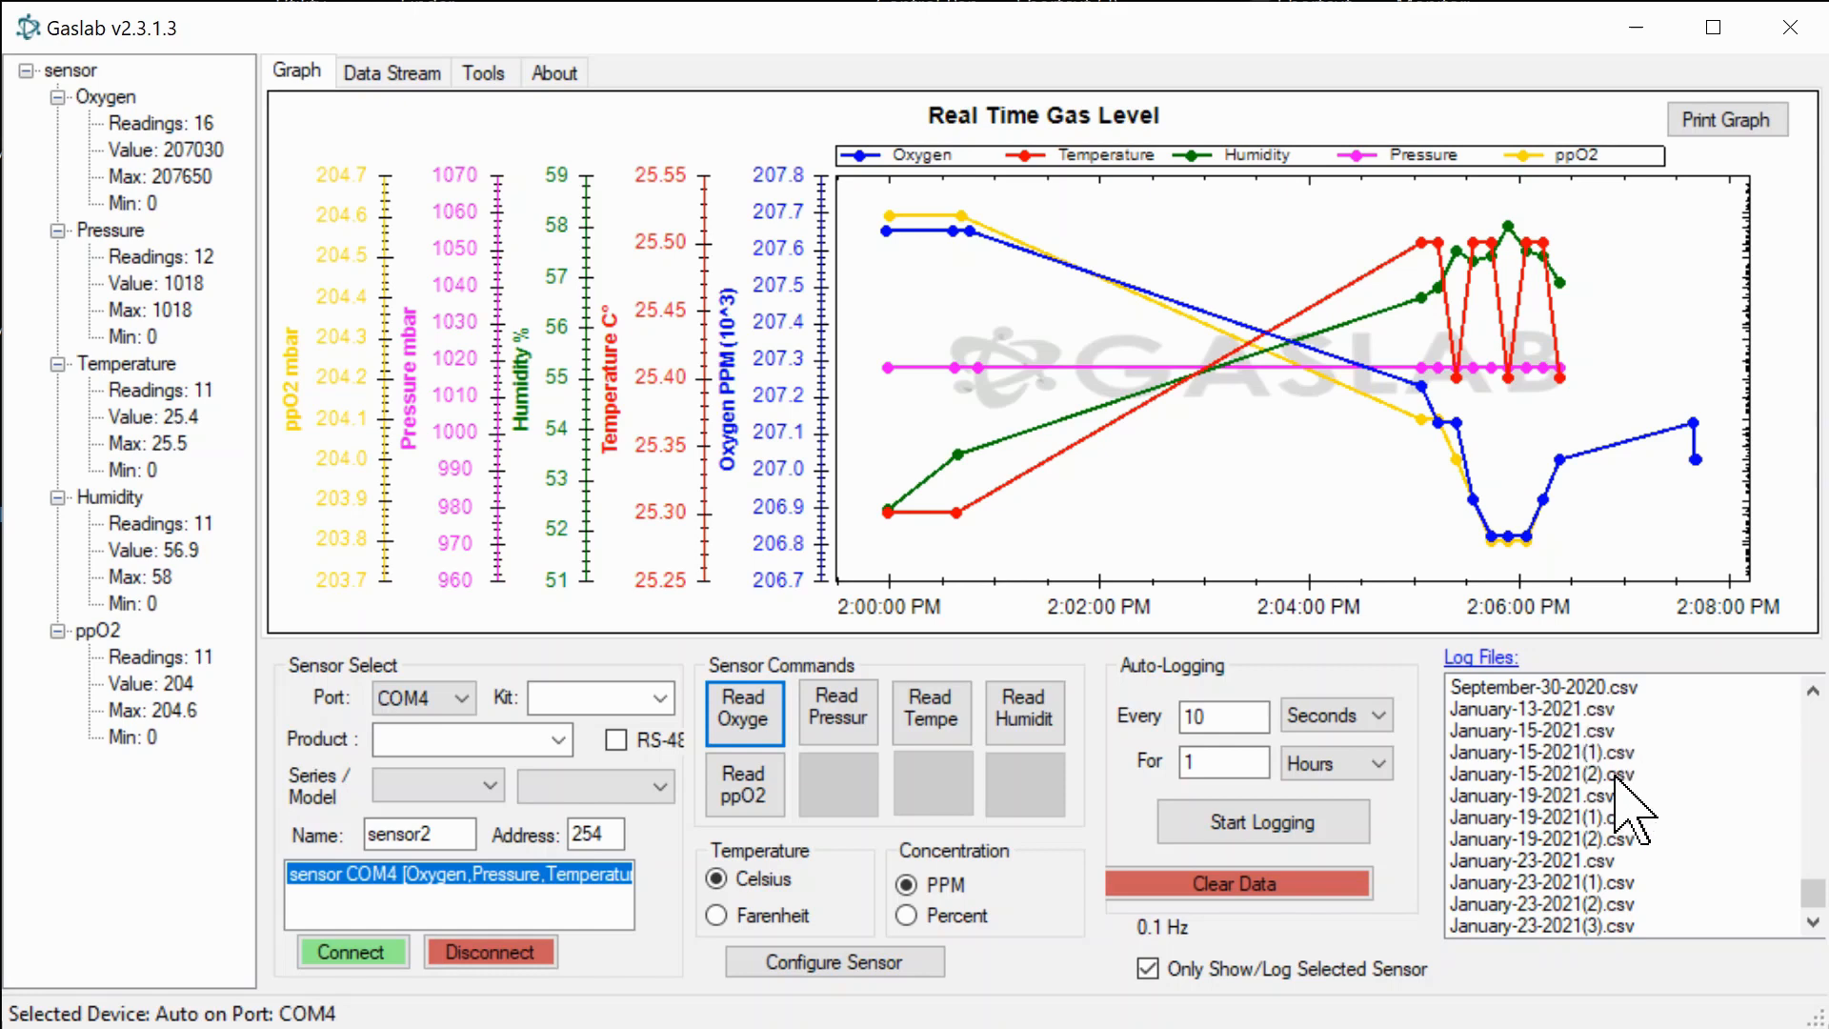
Step: Open the September-30-2020.csv log file, examine its CO2 readings in Excel, and close the workbook
double_click(1552, 693)
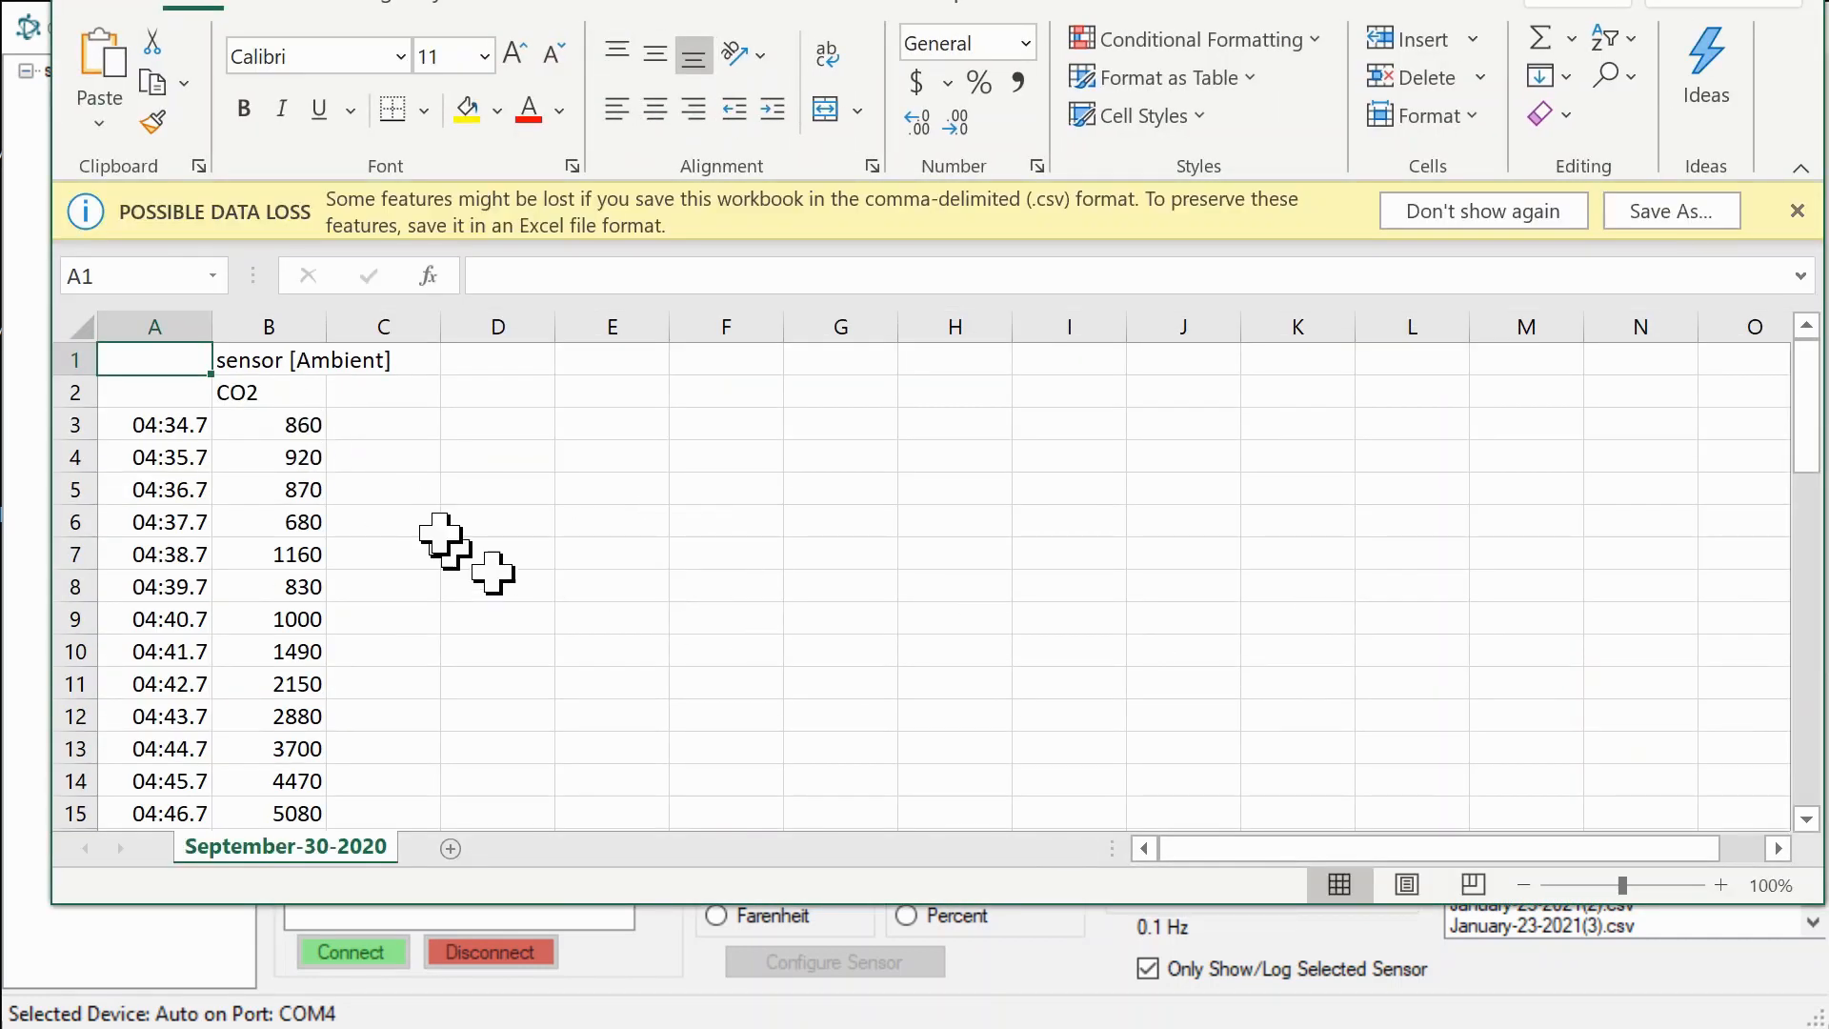
scroll(571, 511, "down", 8)
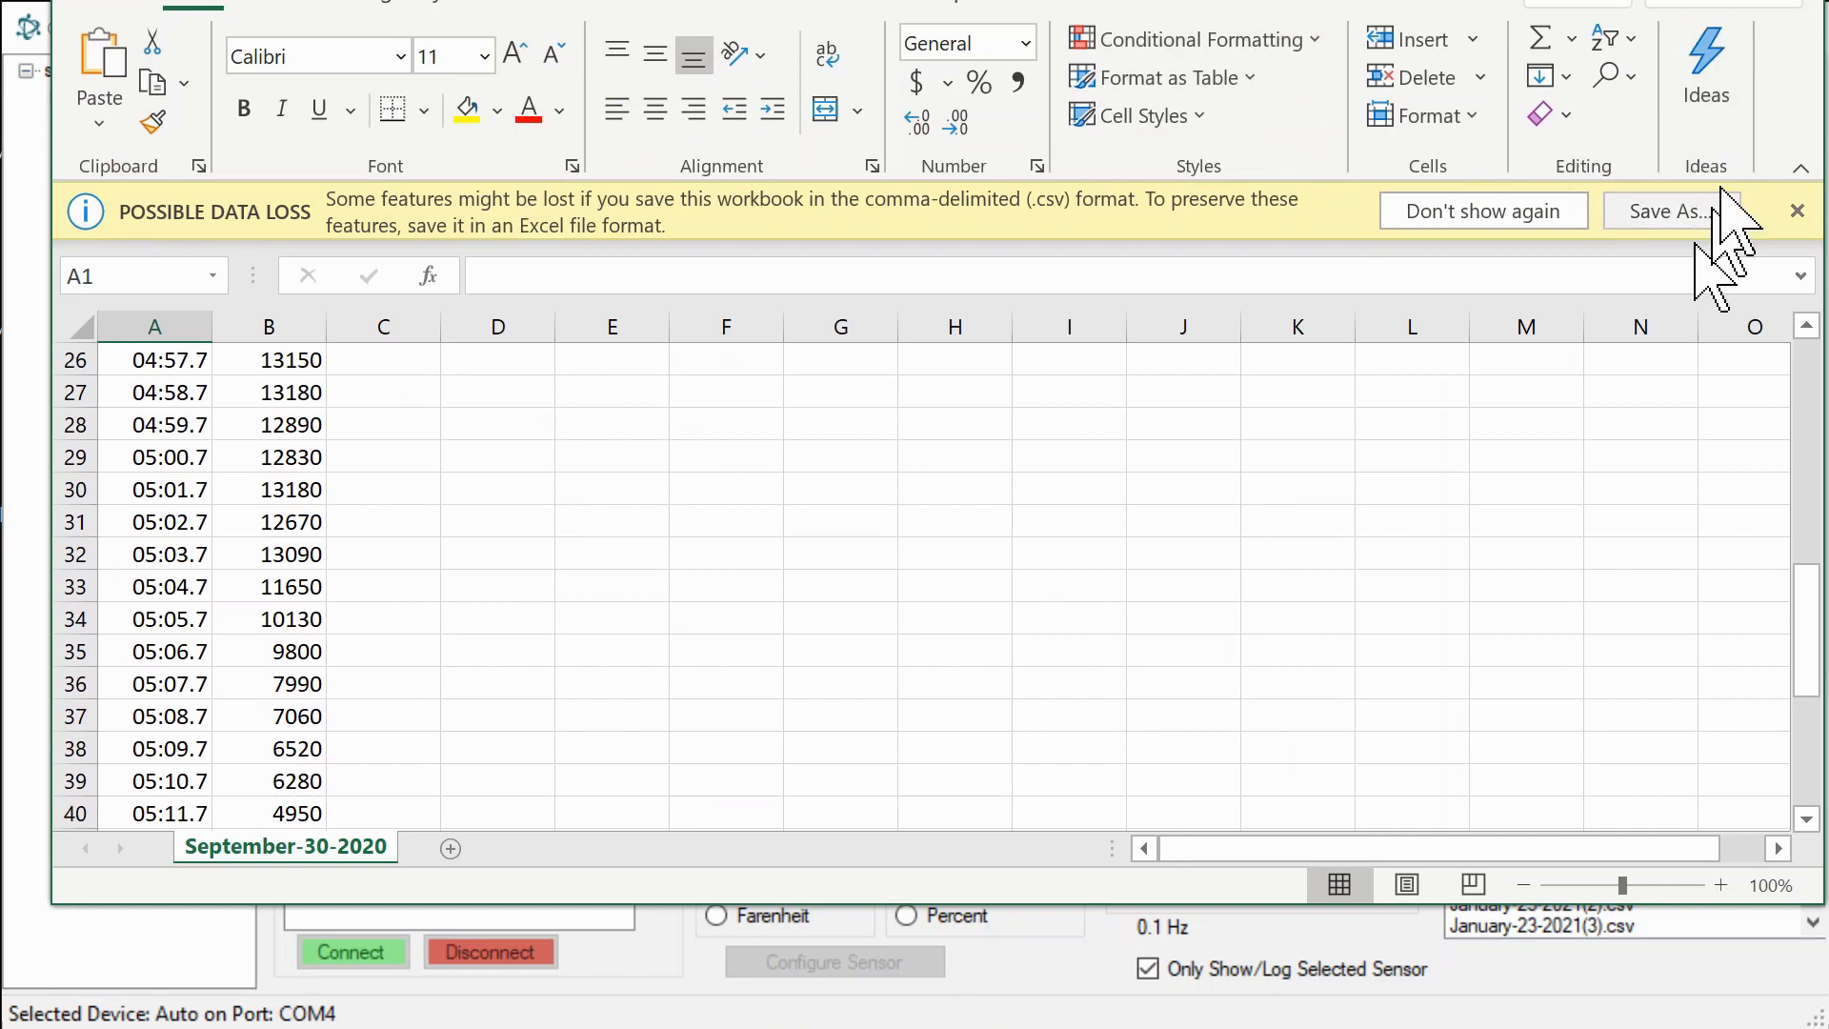
left_click(1803, 3)
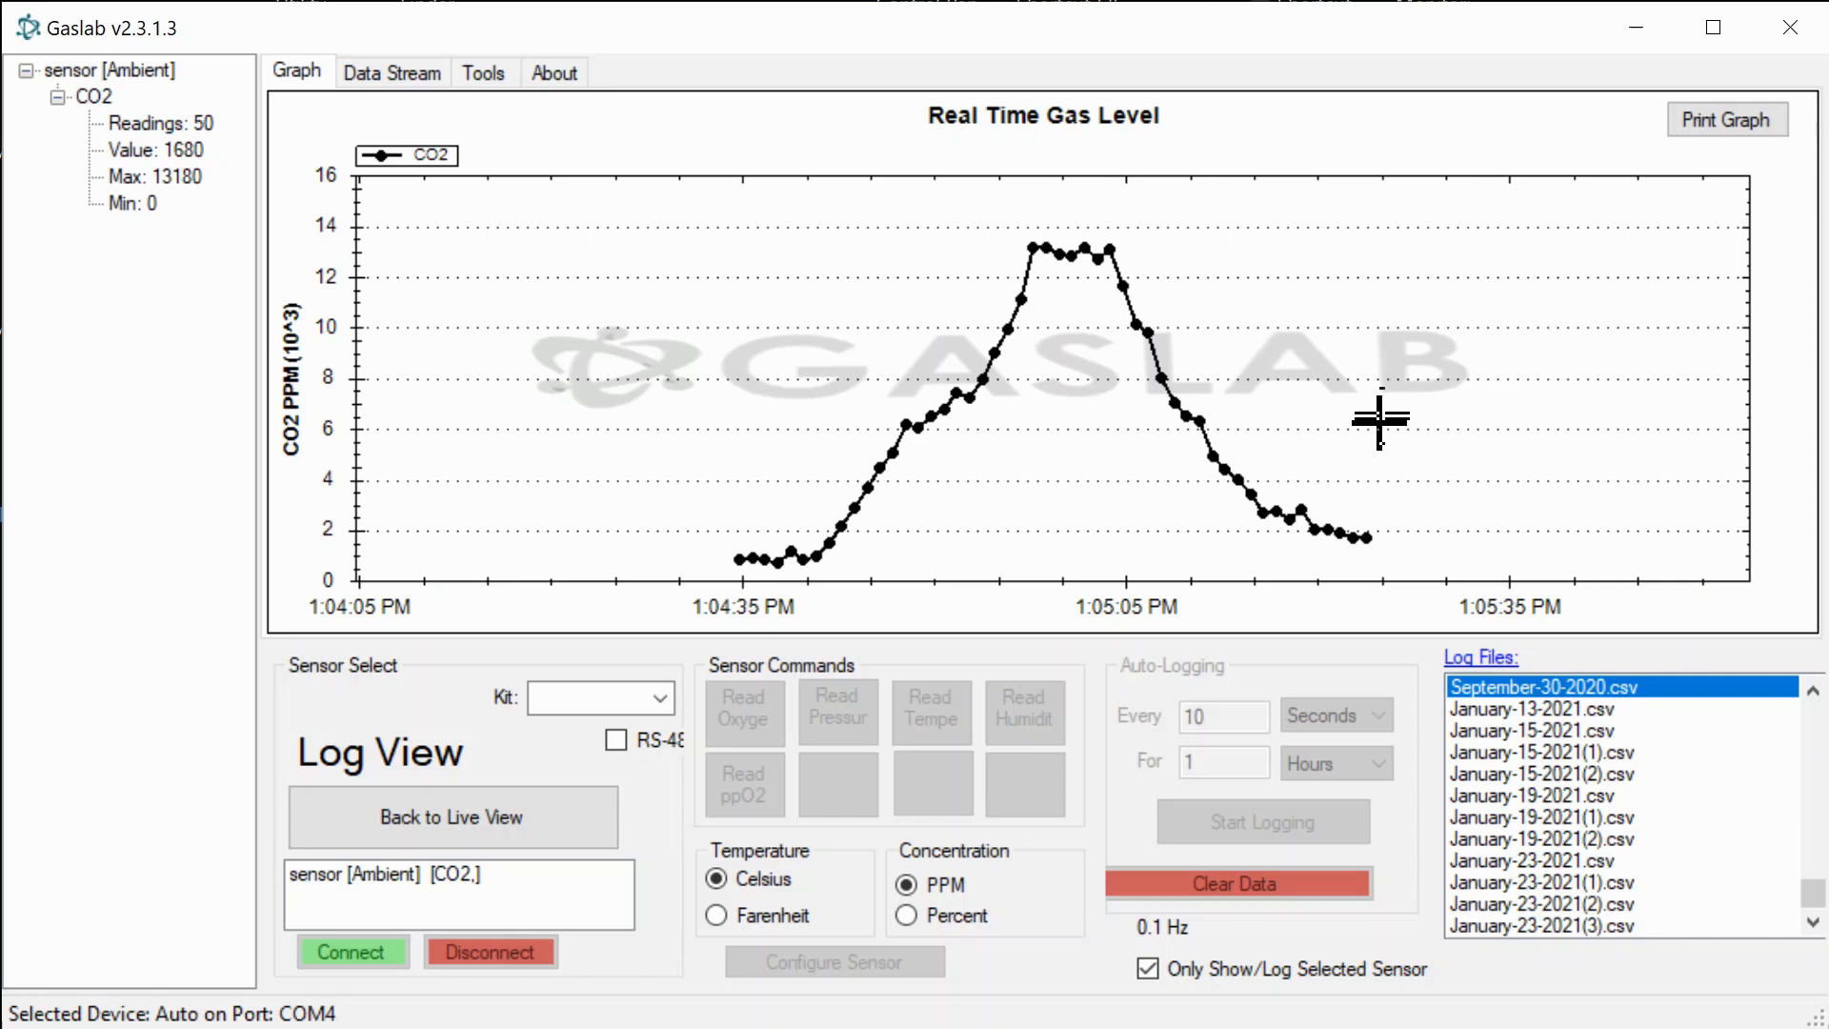
Step: Set the logged CO2 graph's scale to default to fit the whole curve, and un-zoom the graph
right_click(1365, 353)
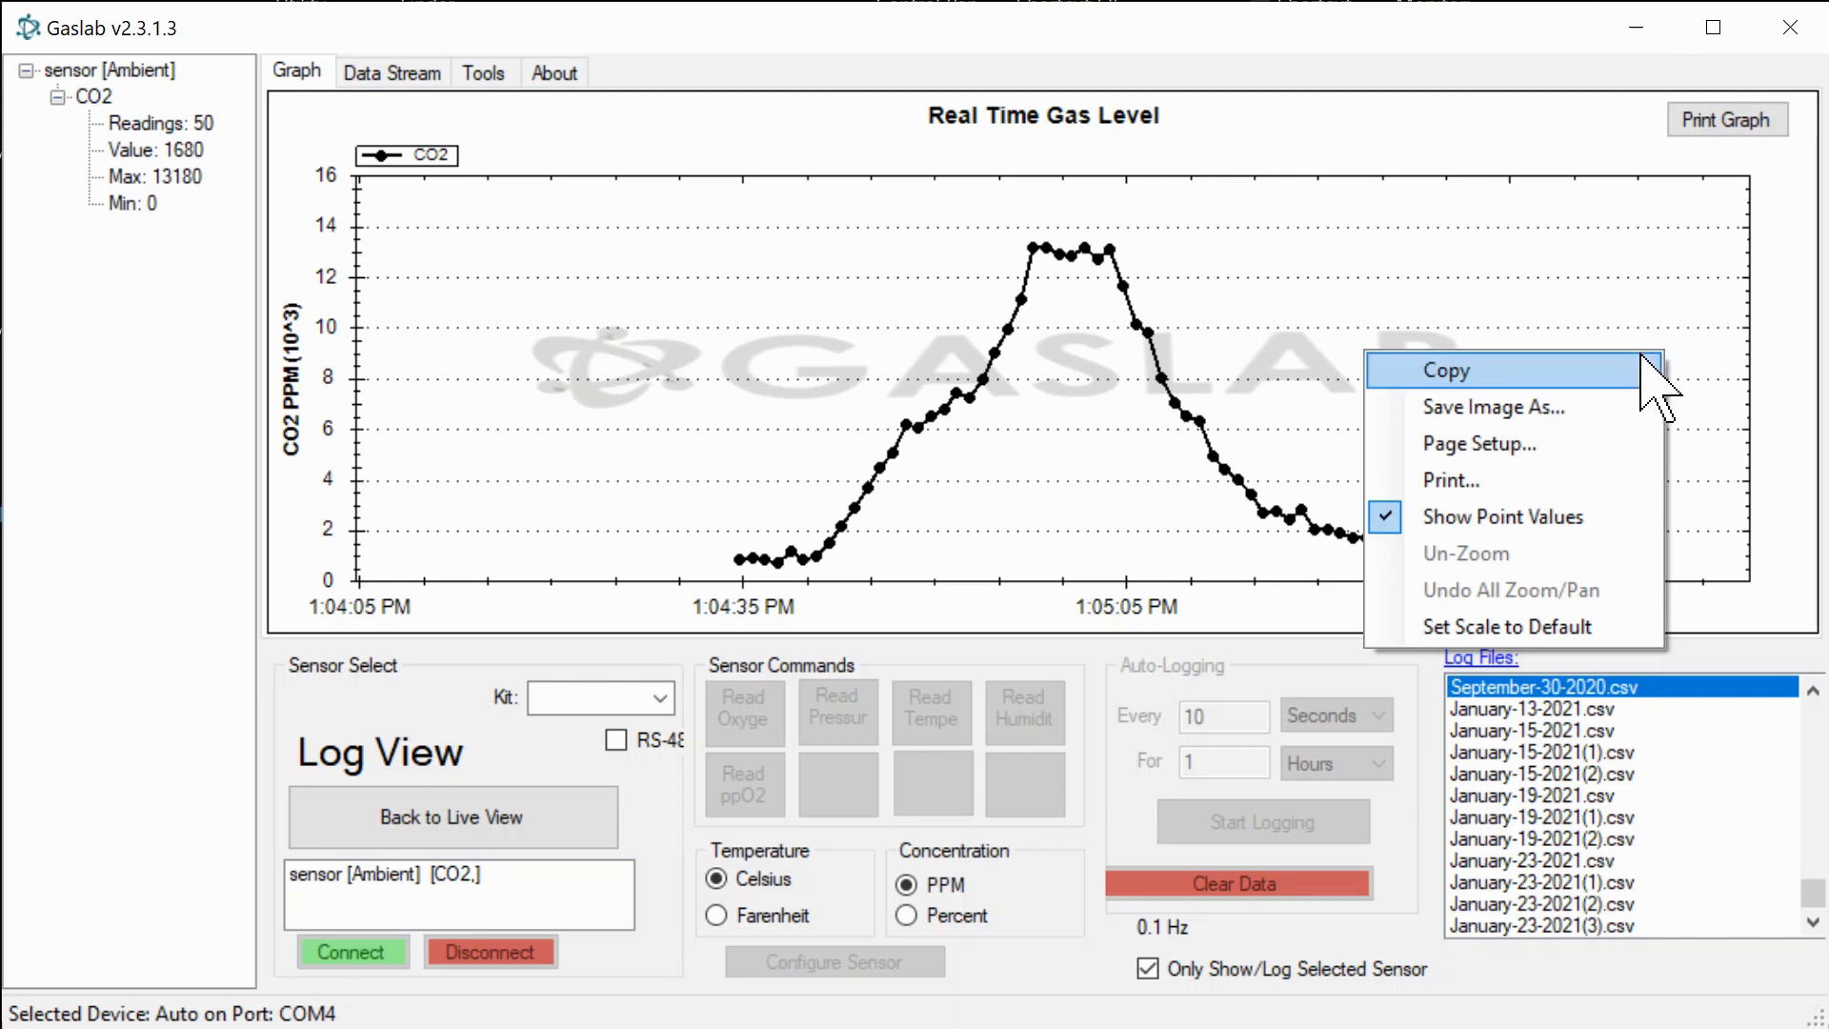
left_click(1552, 625)
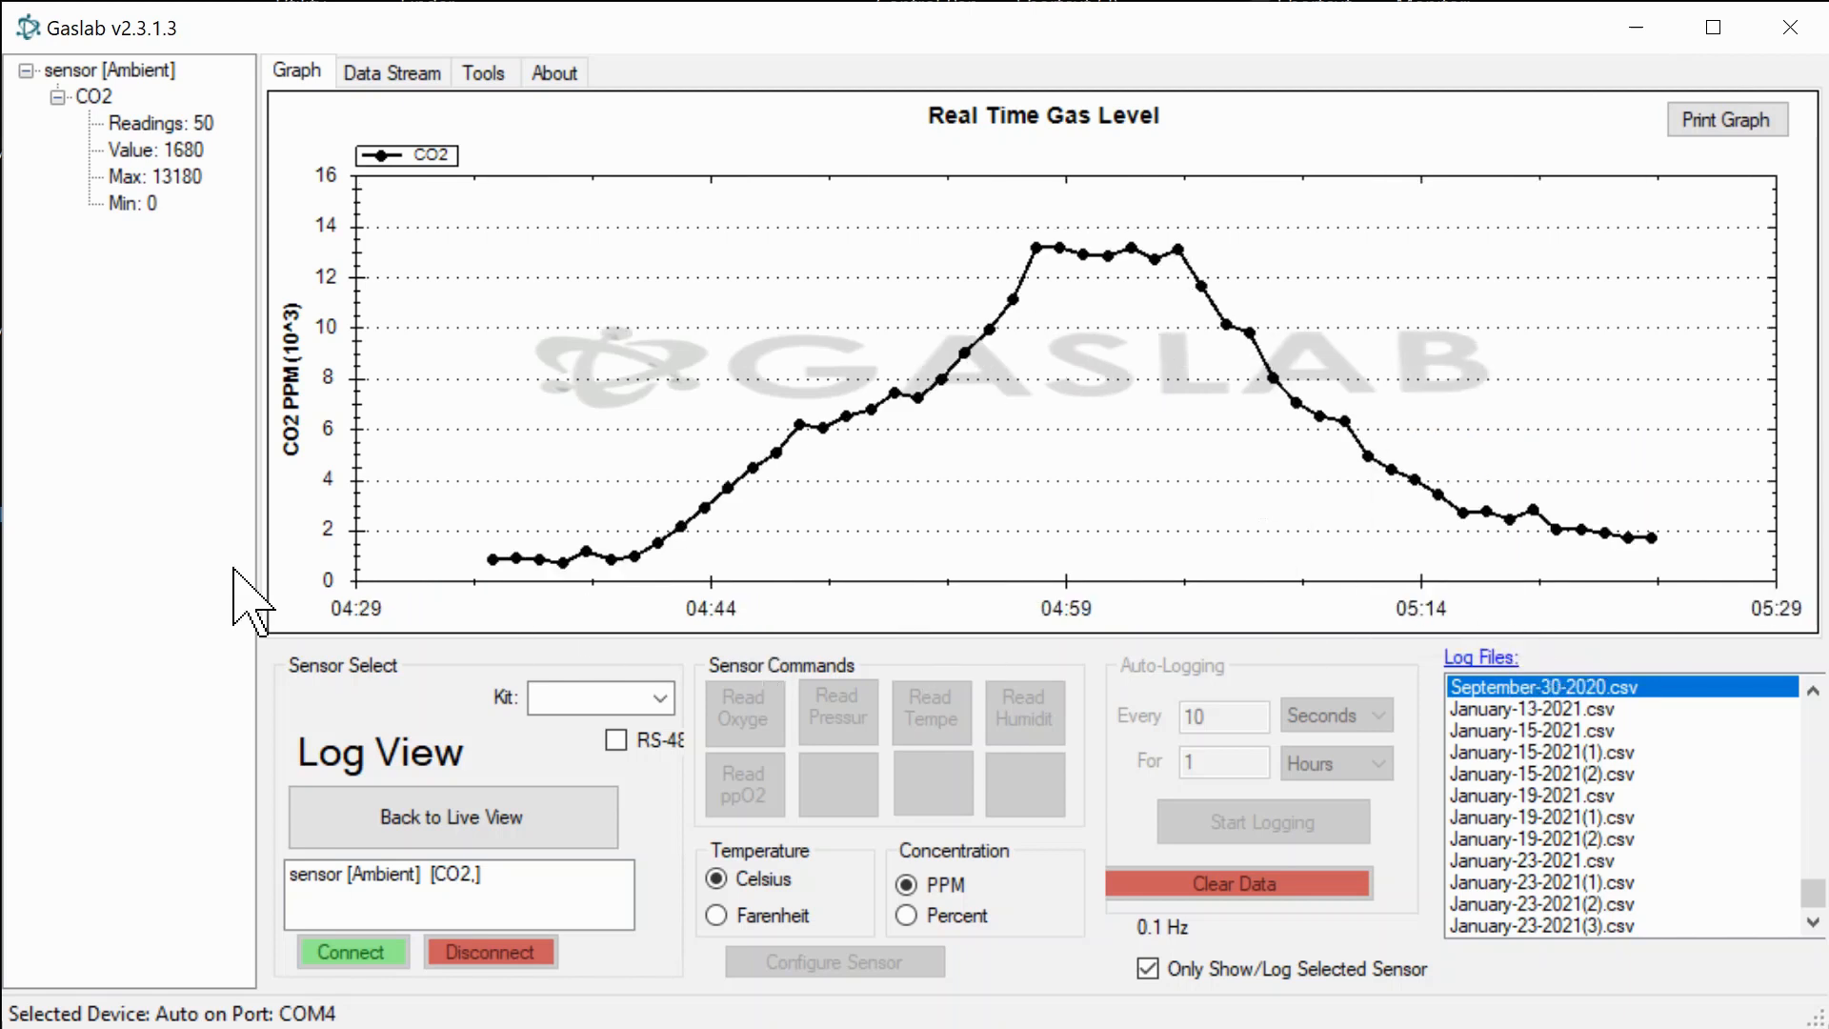
right_click(1370, 306)
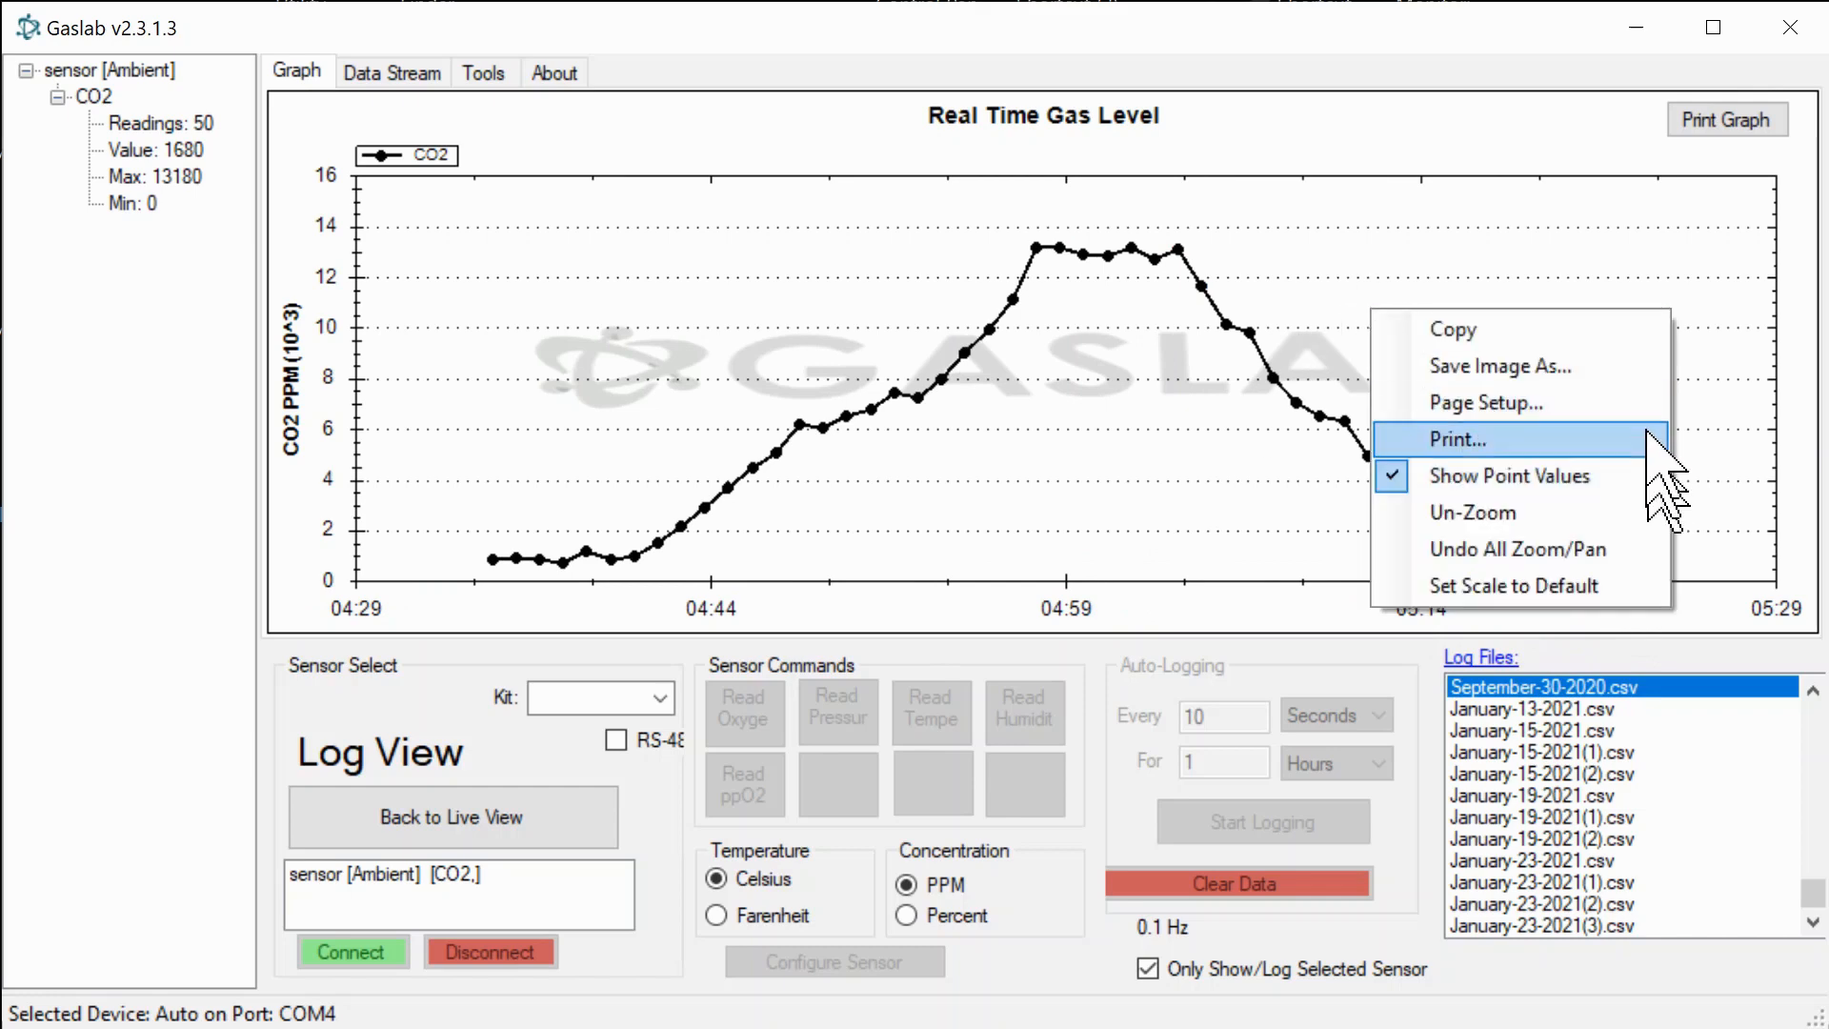
left_click(1551, 515)
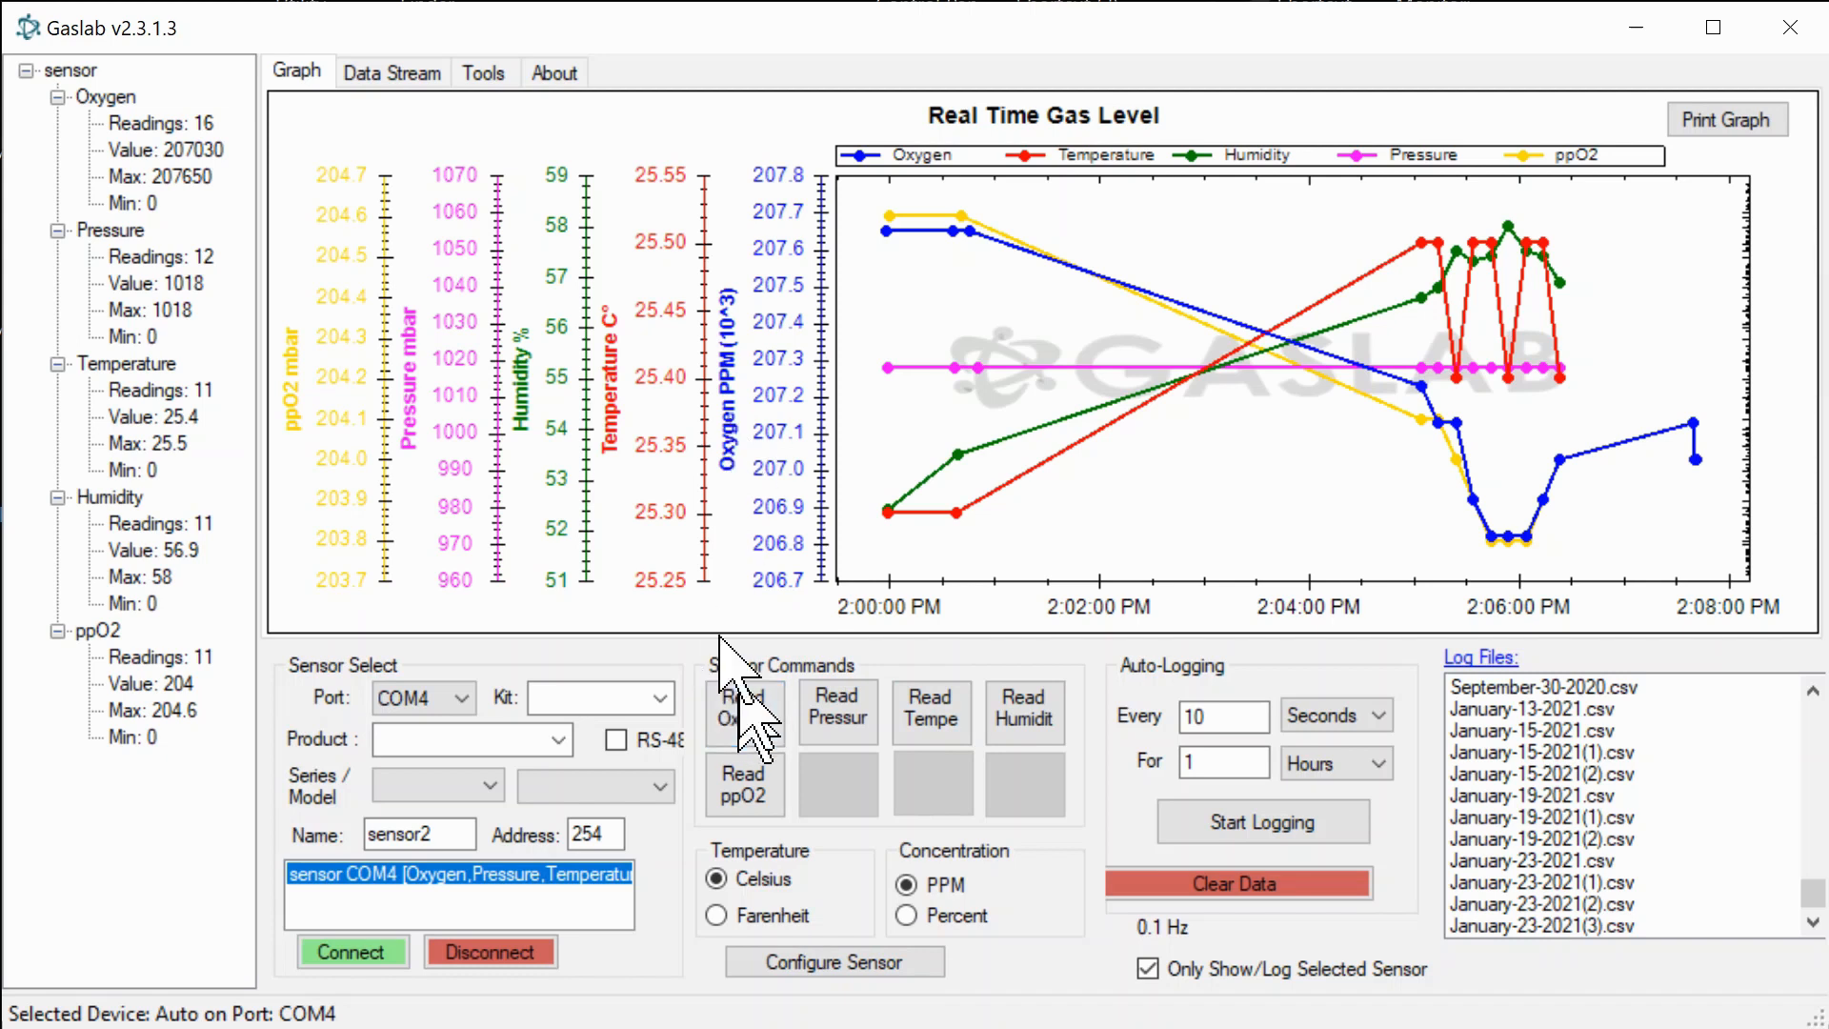
Step: Display the oxygen concentration in percent on the graph, and switch the unit back to PPM
left_click(906, 914)
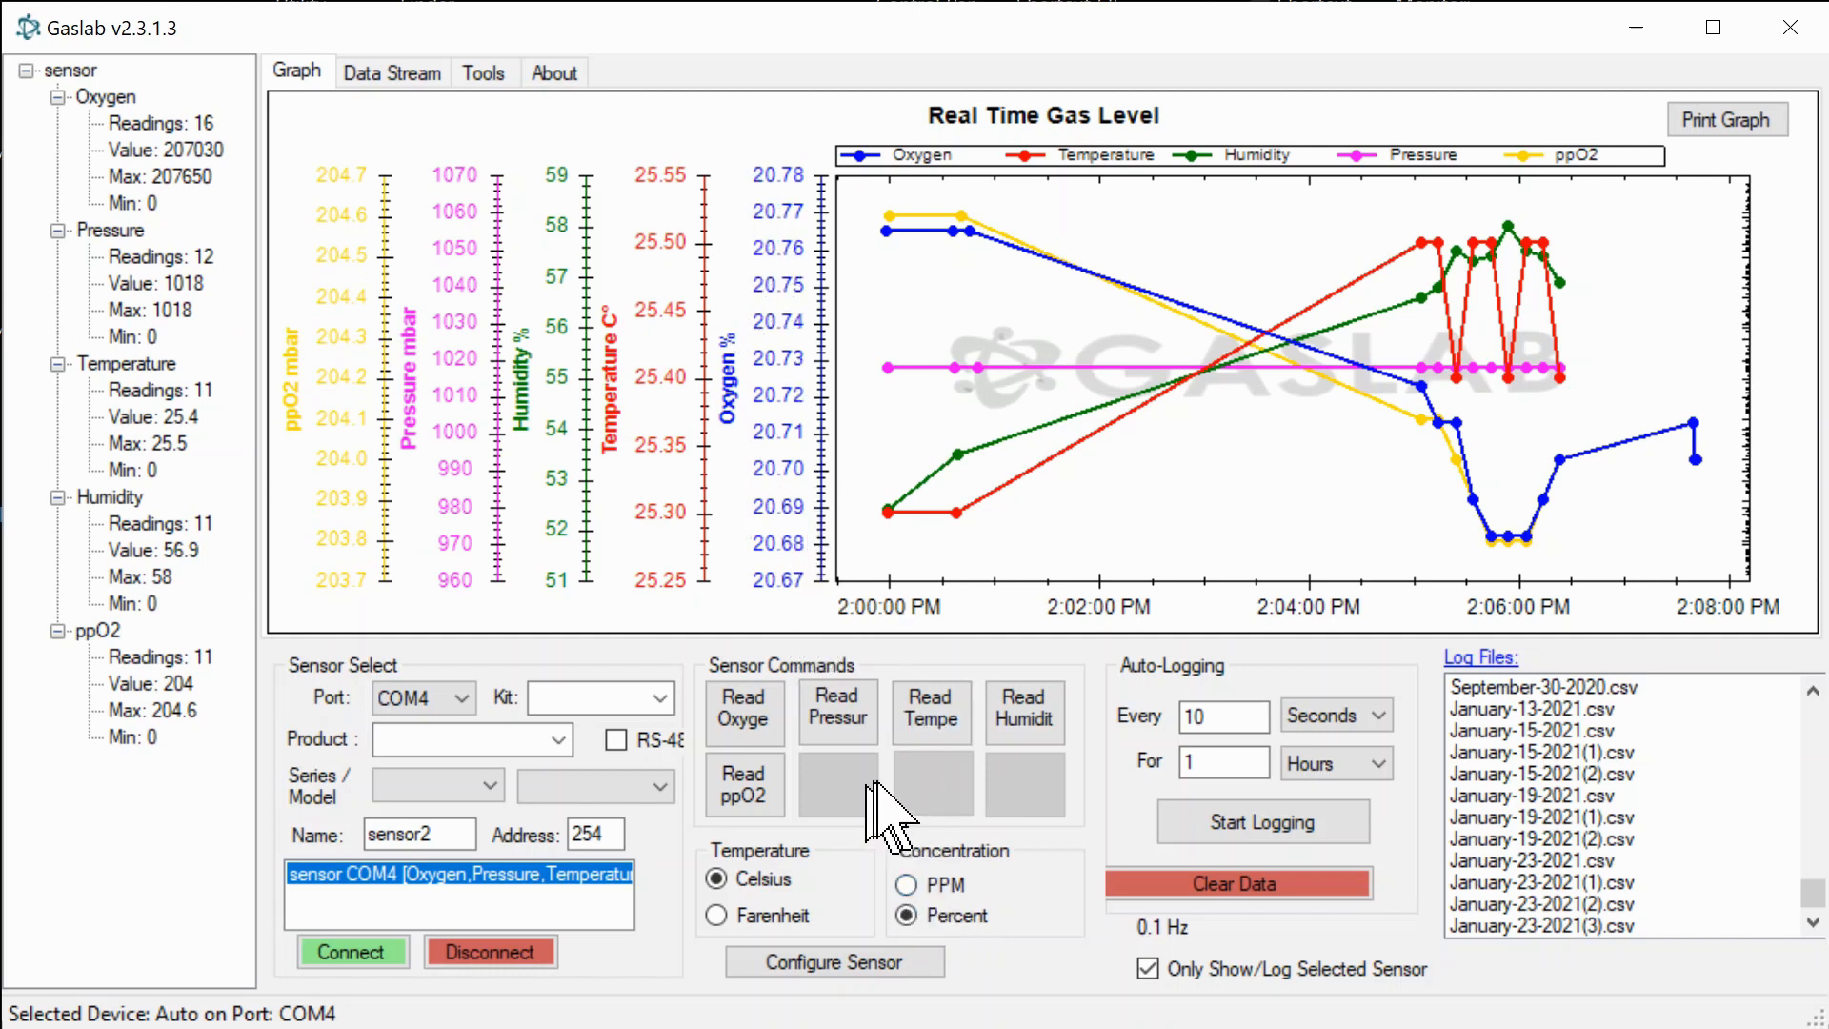
left_click(907, 884)
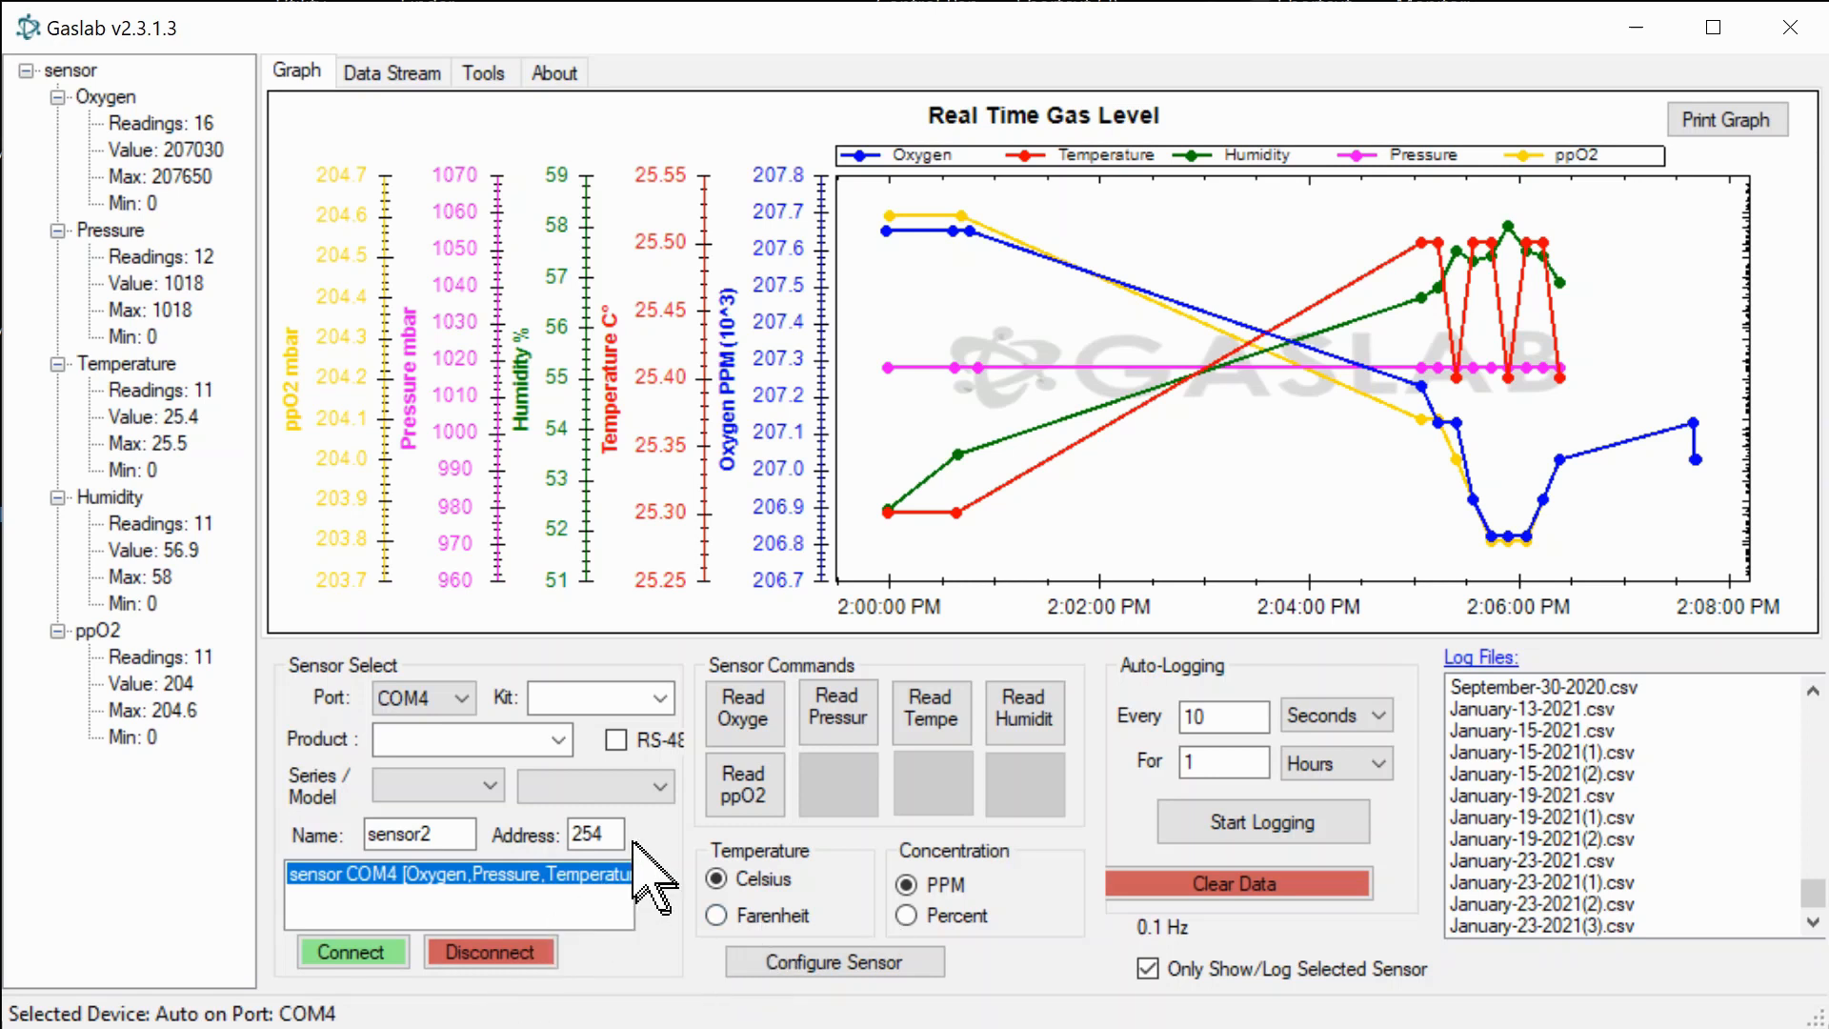
Step: Examine the product numbers and the sensor series available for selecting a sensor
left_click(559, 740)
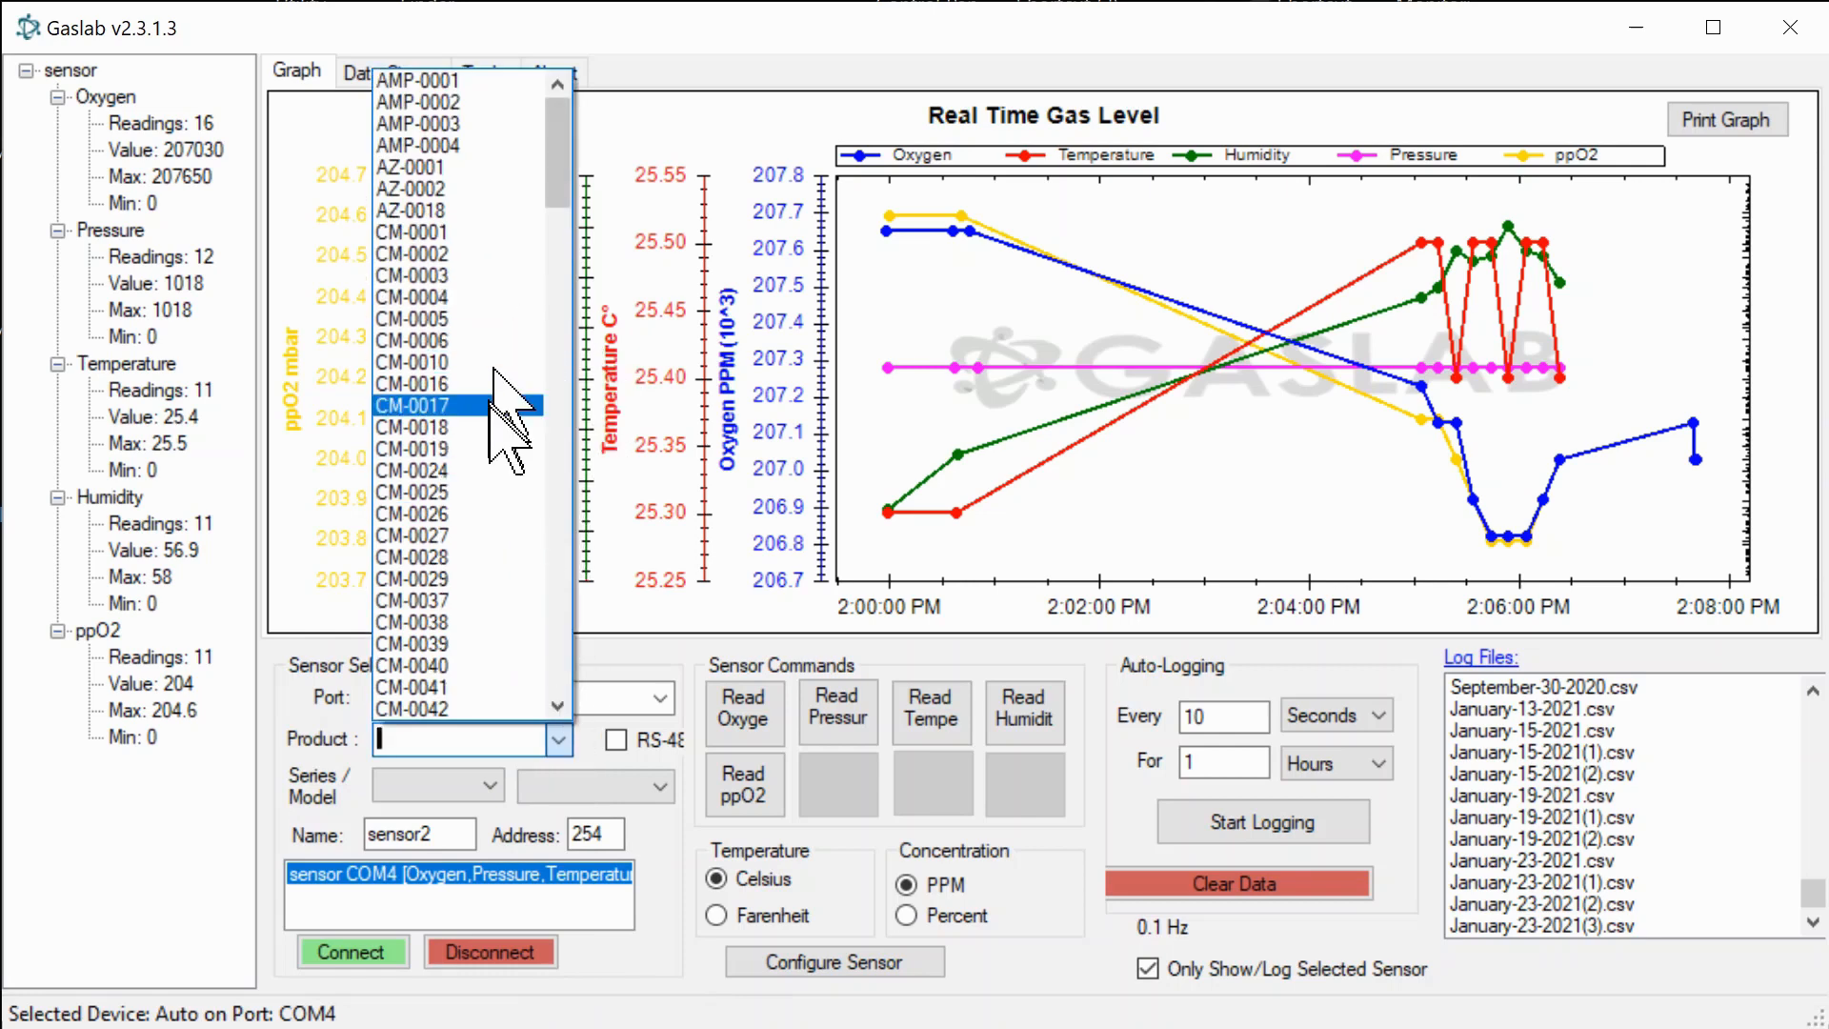
left_click(676, 90)
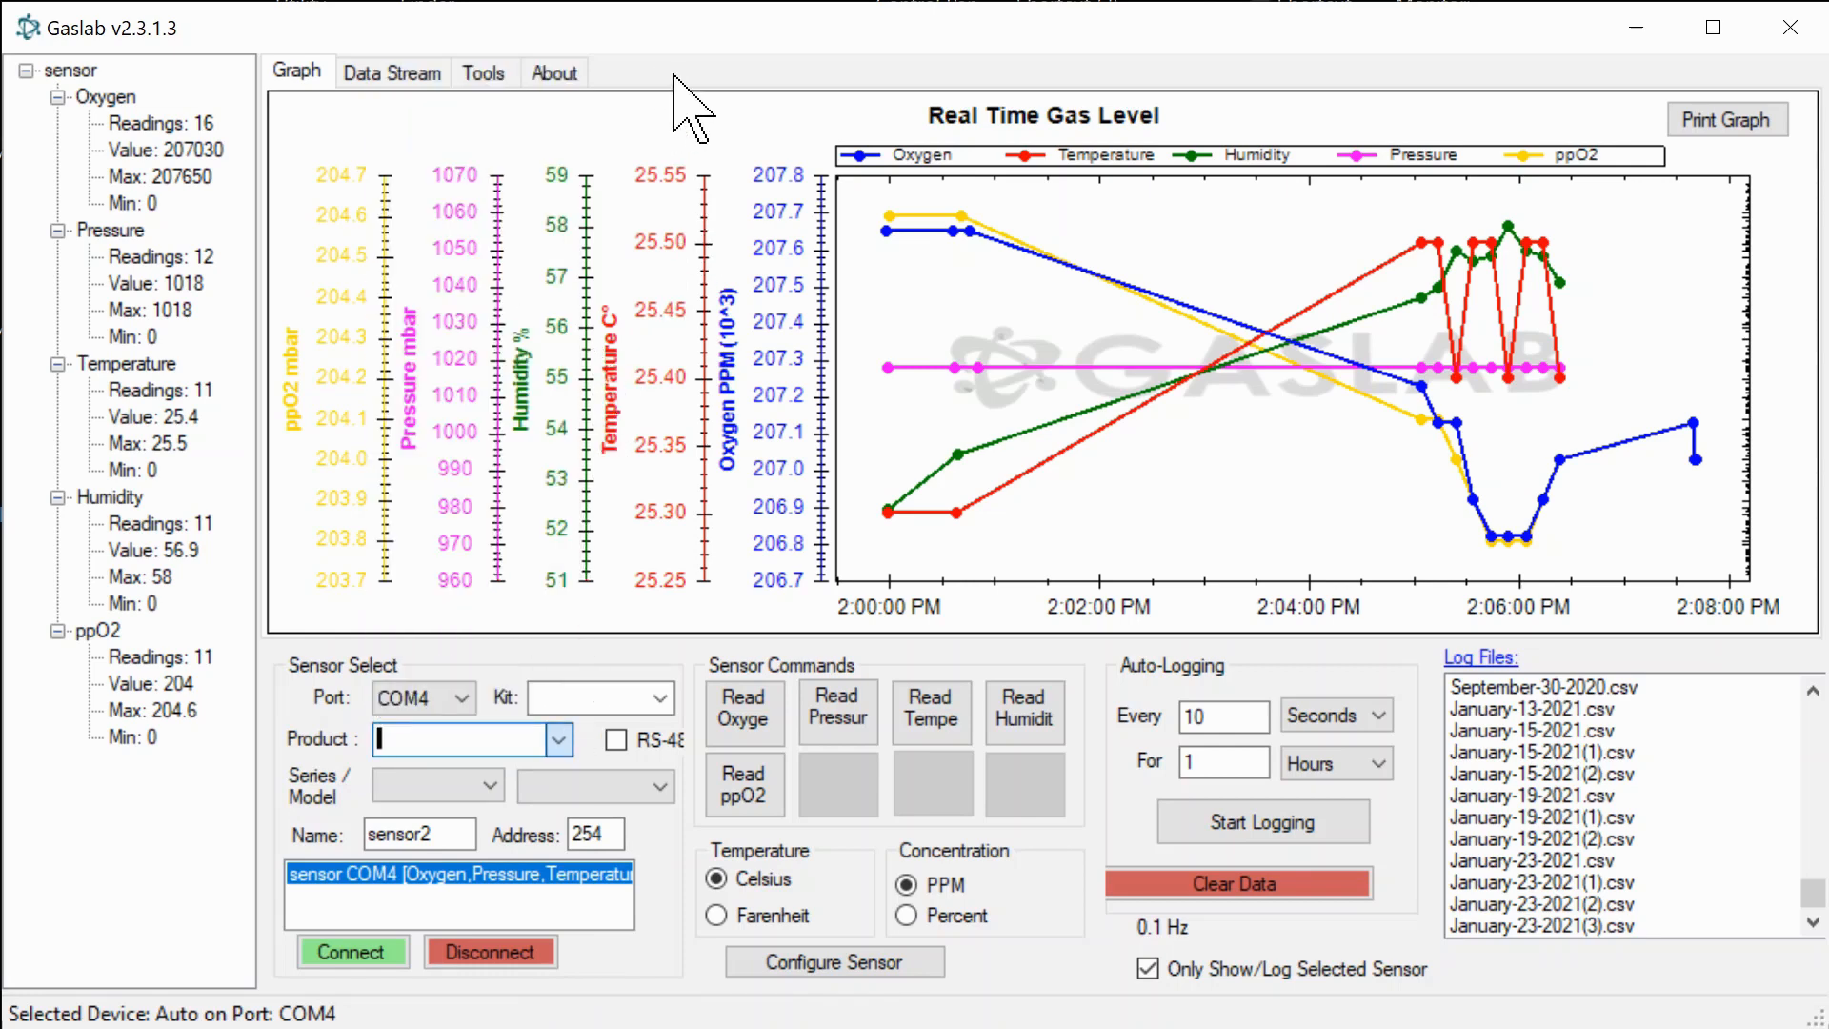
left_click(484, 787)
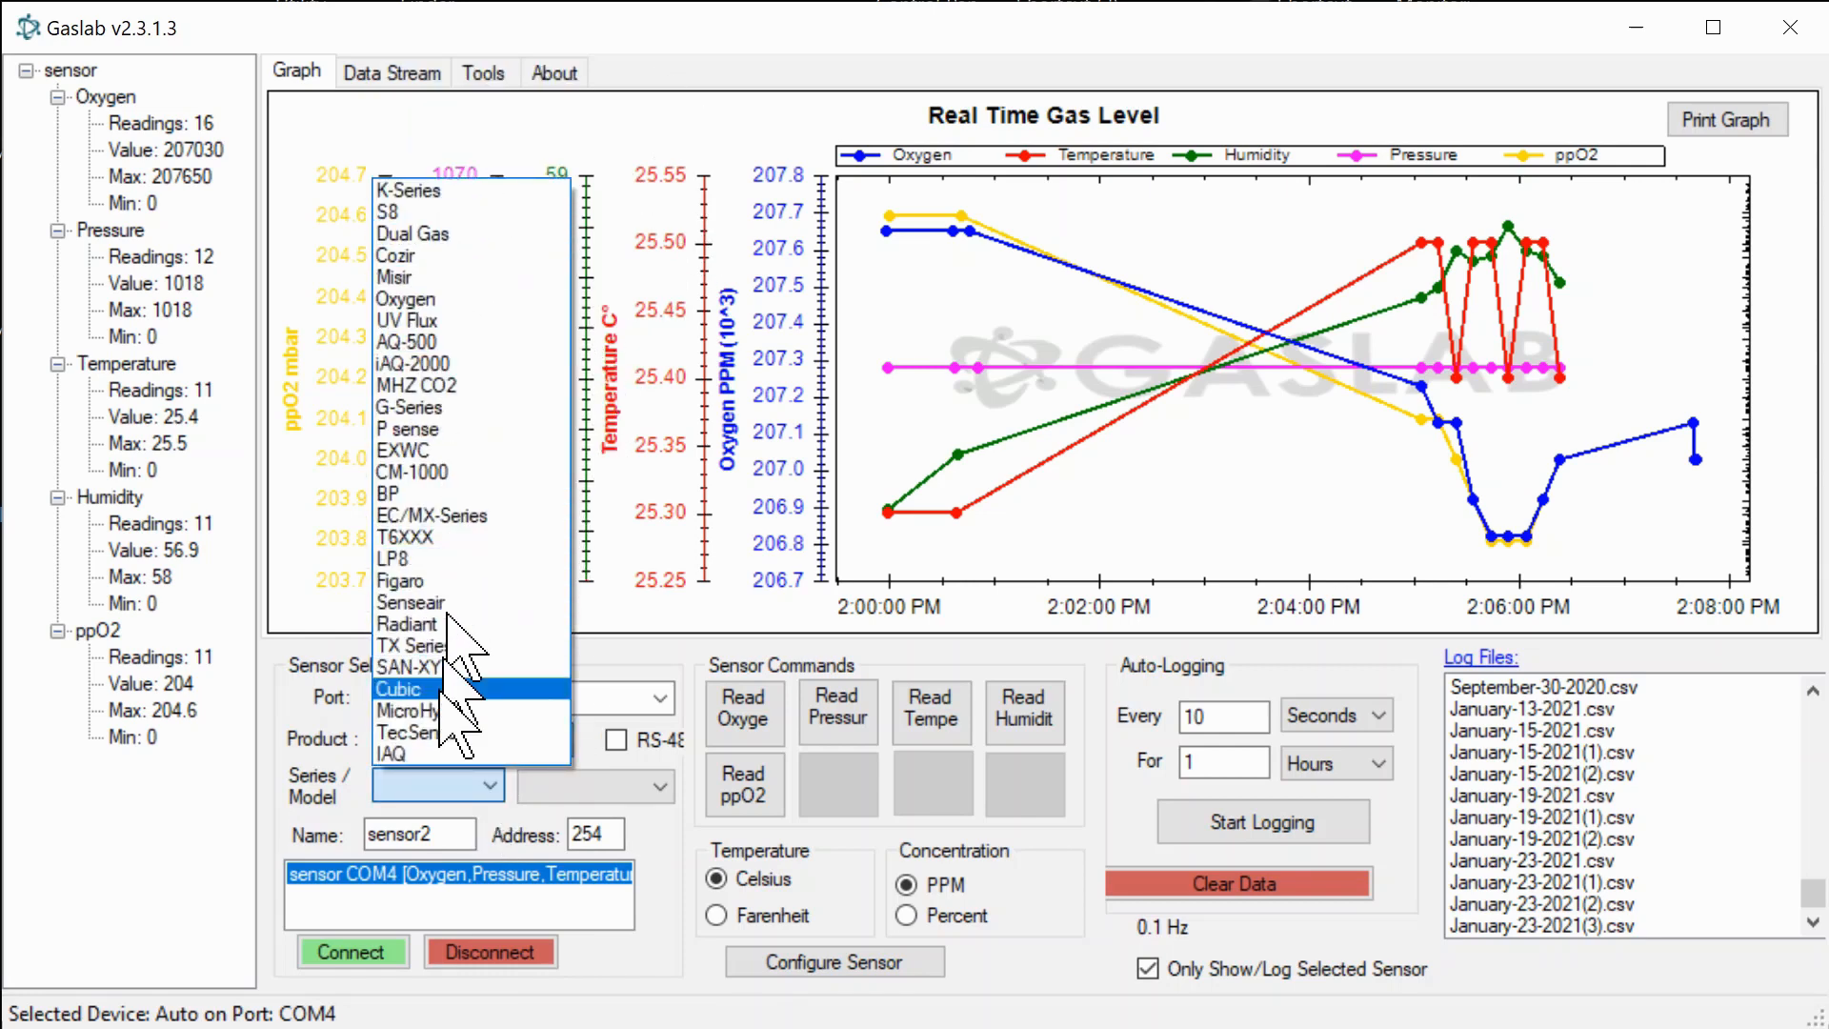